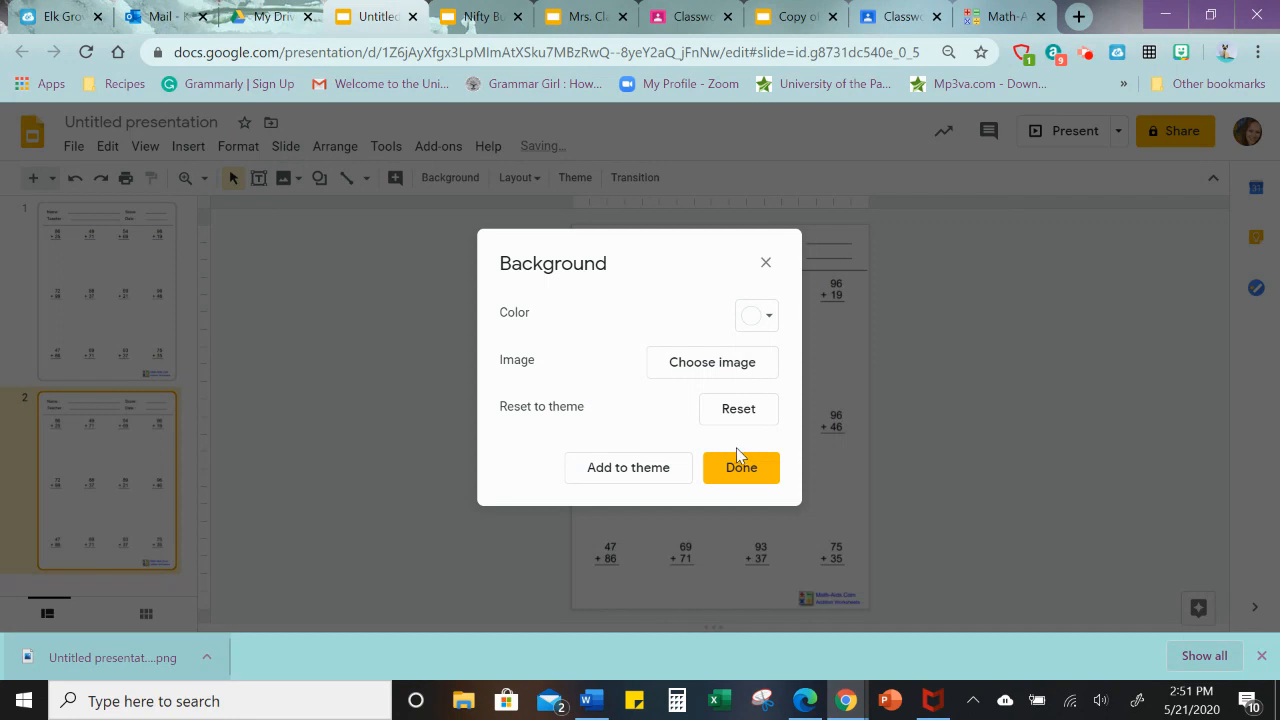
- Finish setting the worksheet background on the second slide and delete the first slide
{"action": "left_click", "coordinate": [752, 478]}
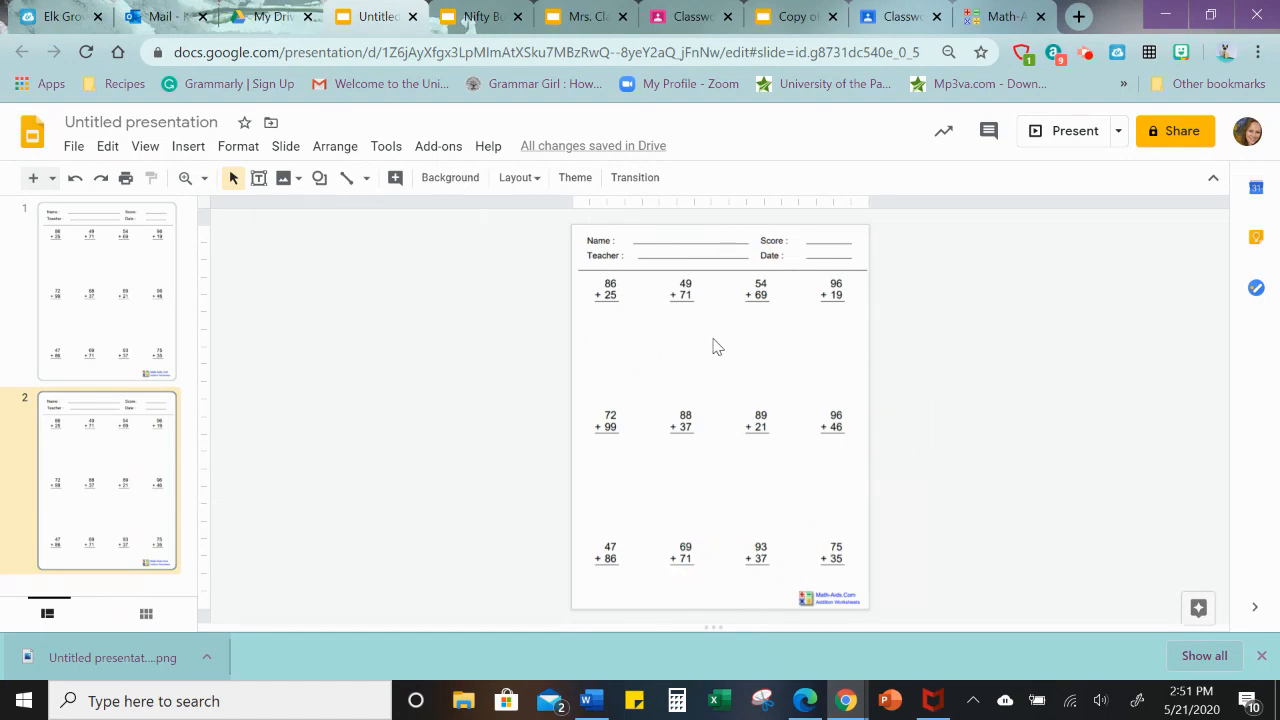
{"action": "left_click", "coordinate": [116, 316]}
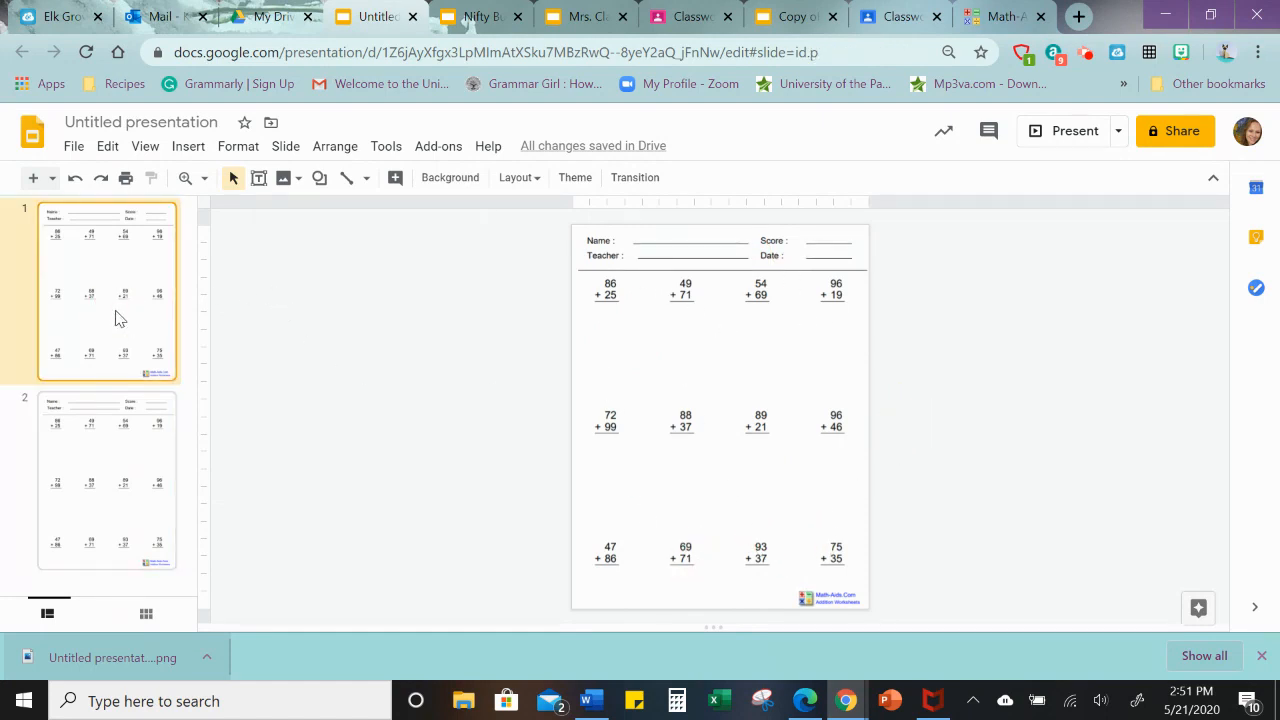
{"action": "key", "text": "Delete"}
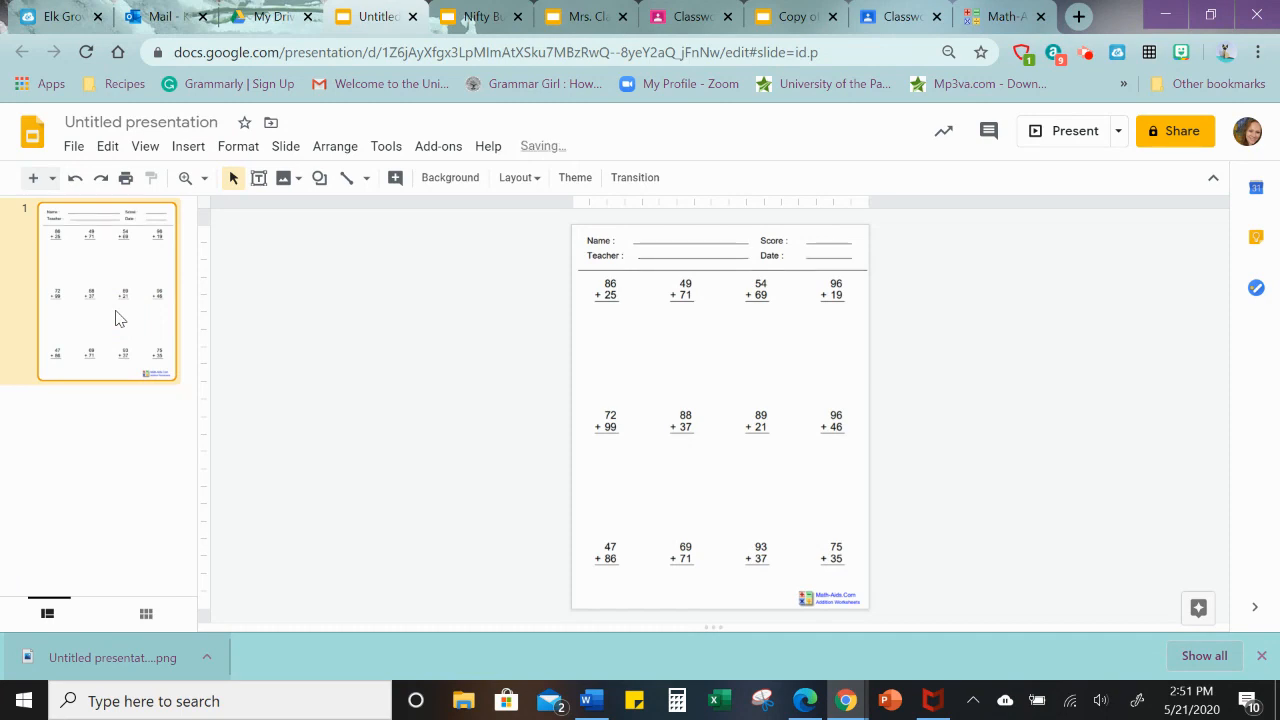
{"action": "left_click", "coordinate": [703, 364]}
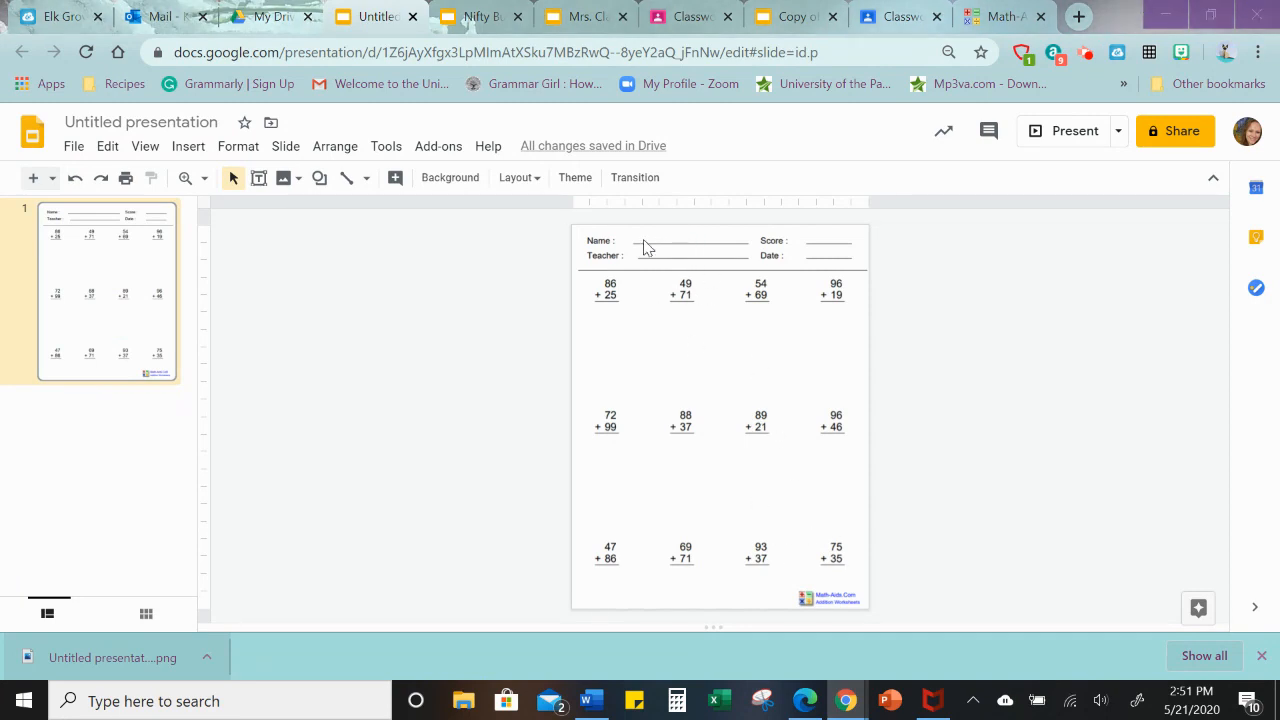
- Draw a text box over the Name line and give it a thicker black border
{"action": "left_click", "coordinate": [258, 178]}
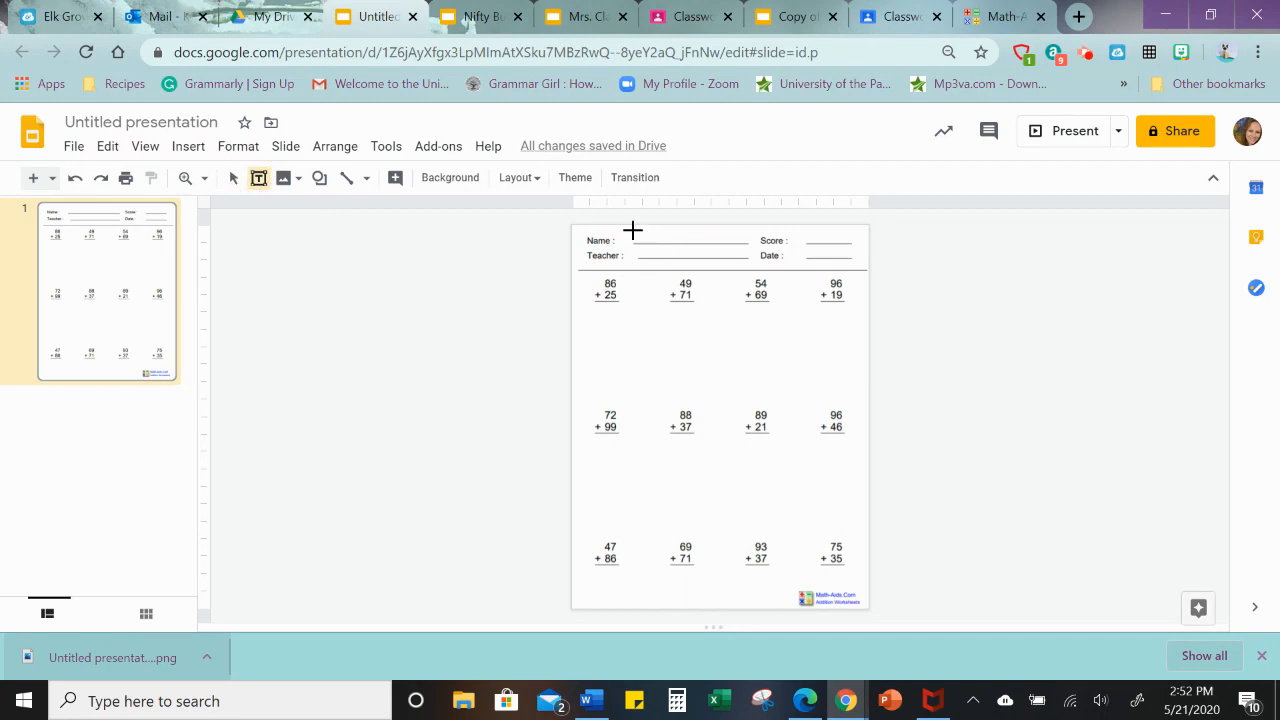
{"action": "left_click_drag", "start_coordinate": [632, 230], "coordinate": [748, 242]}
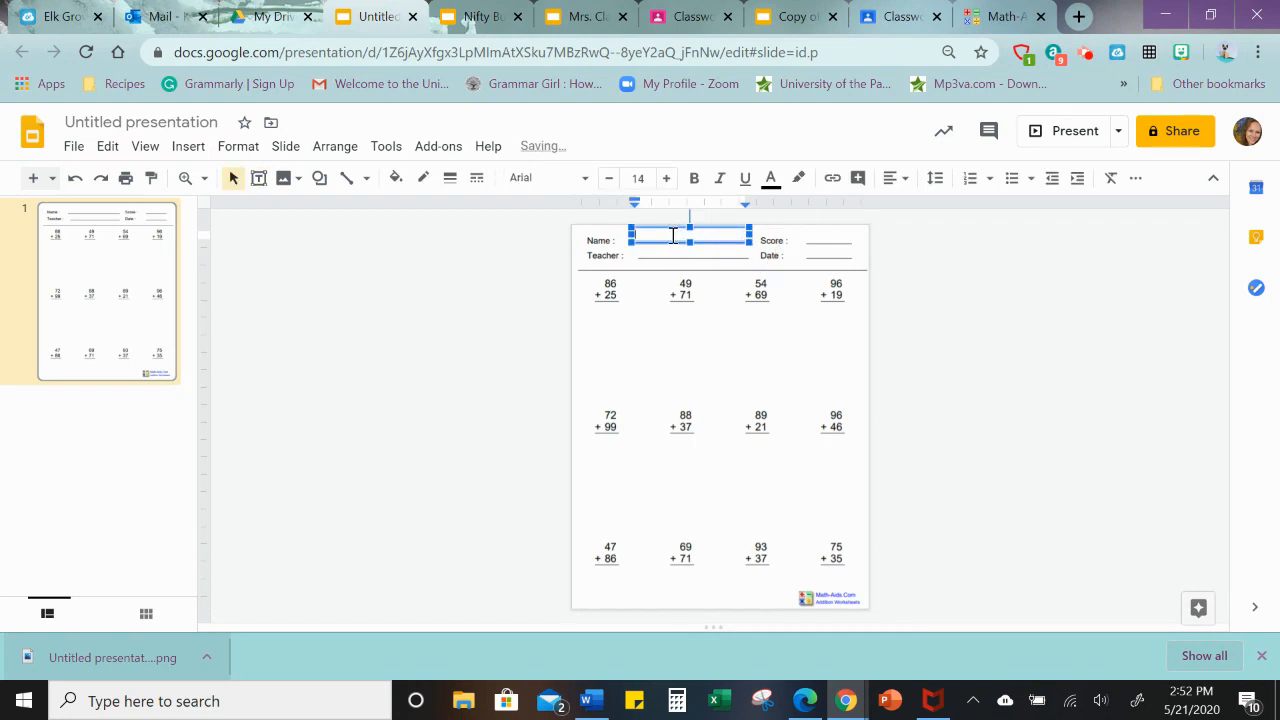
{"action": "left_click", "coordinate": [666, 227]}
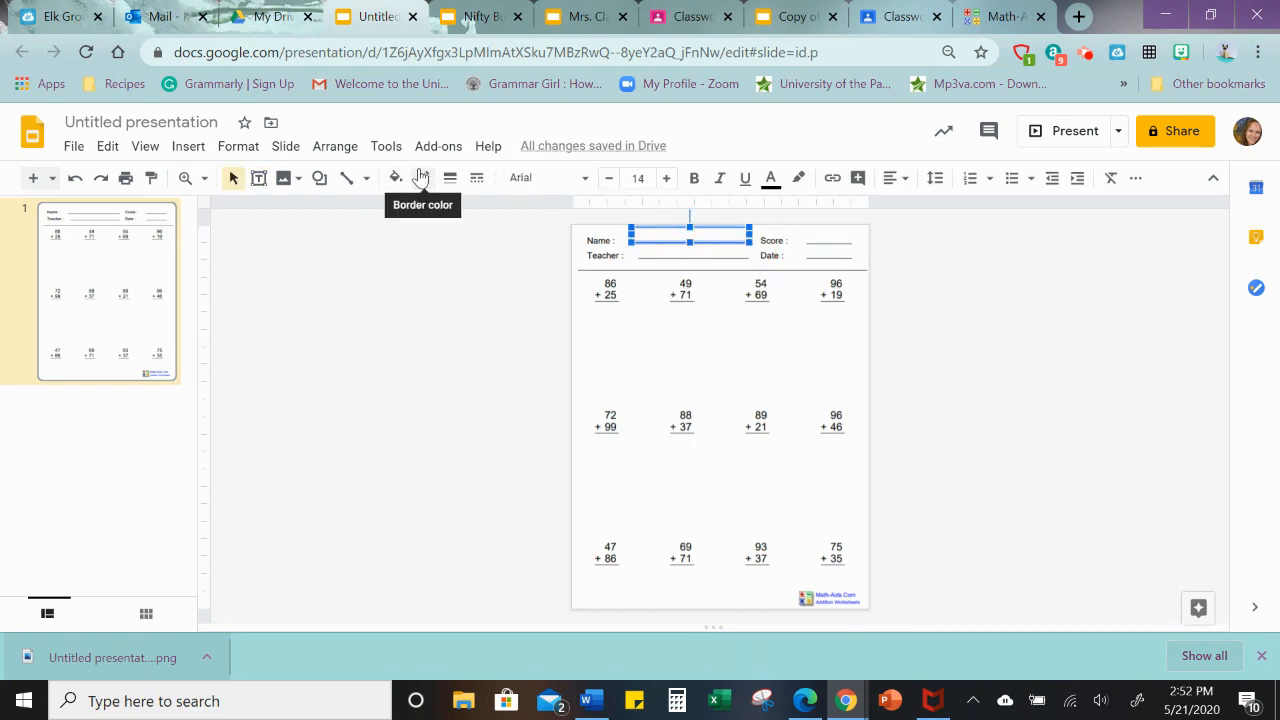
{"action": "left_click", "coordinate": [421, 177]}
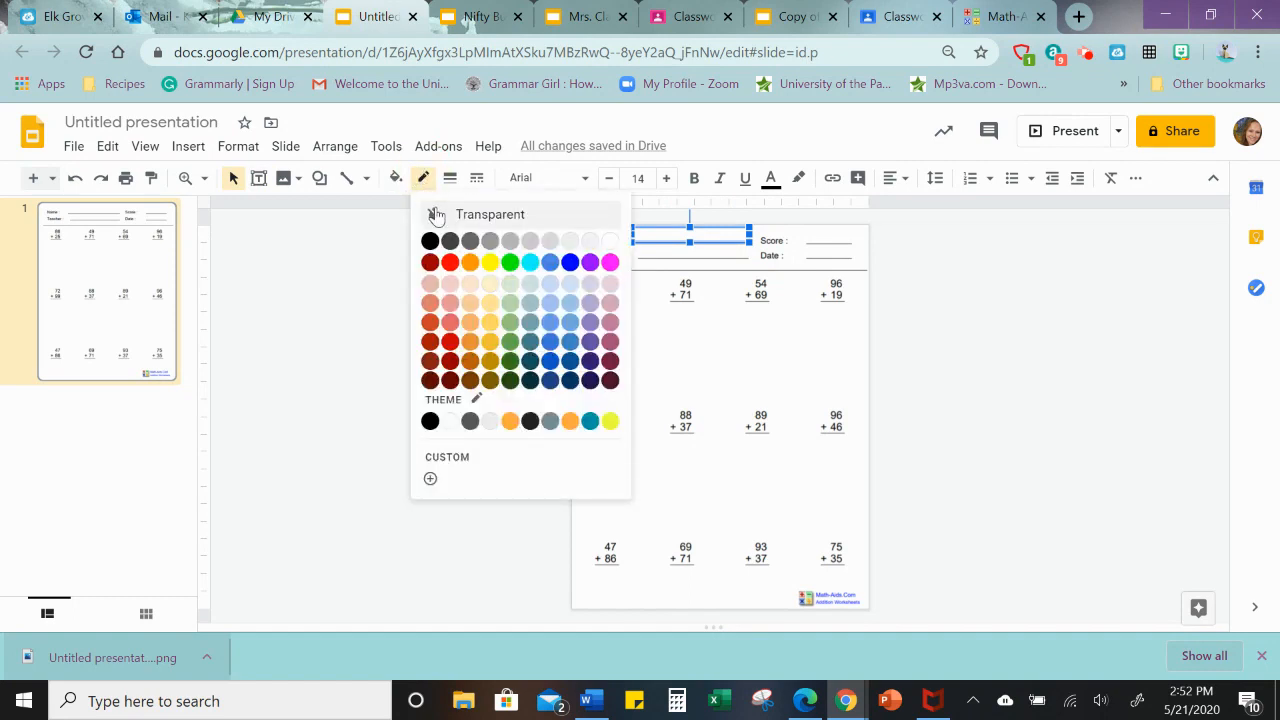
{"action": "left_click", "coordinate": [431, 242]}
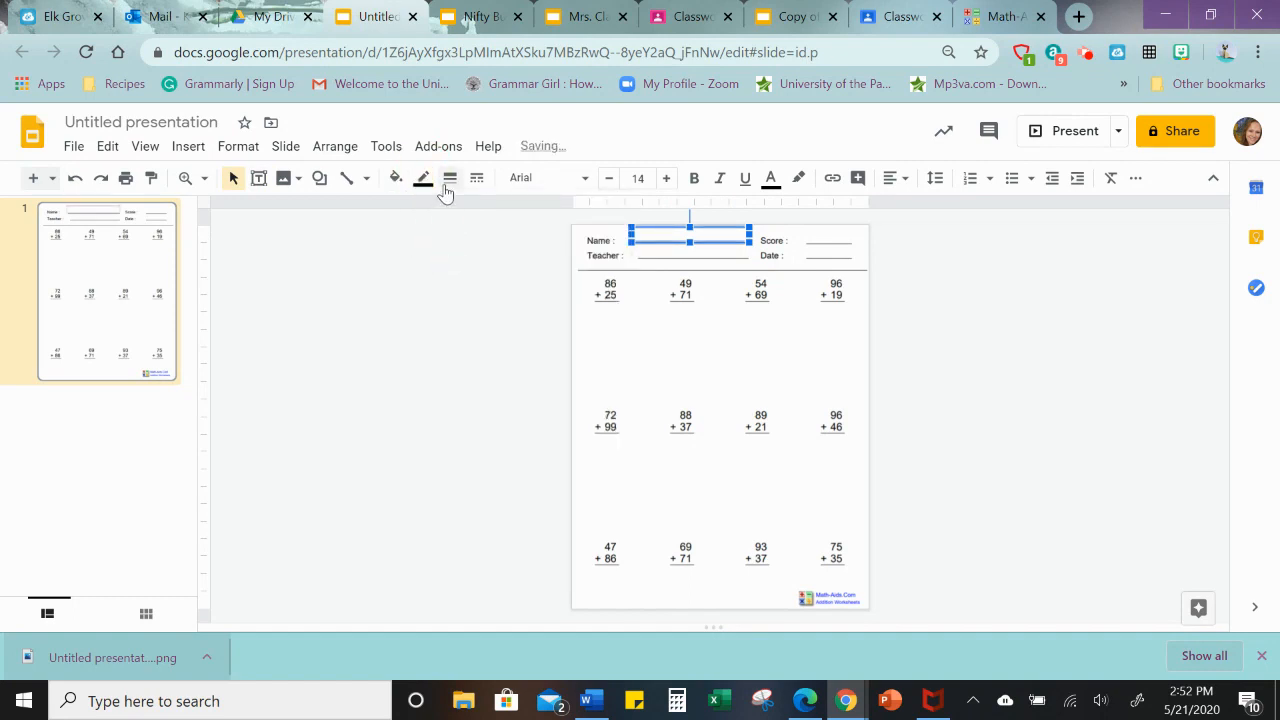
{"action": "left_click", "coordinate": [447, 188]}
{"action": "left_click", "coordinate": [460, 297]}
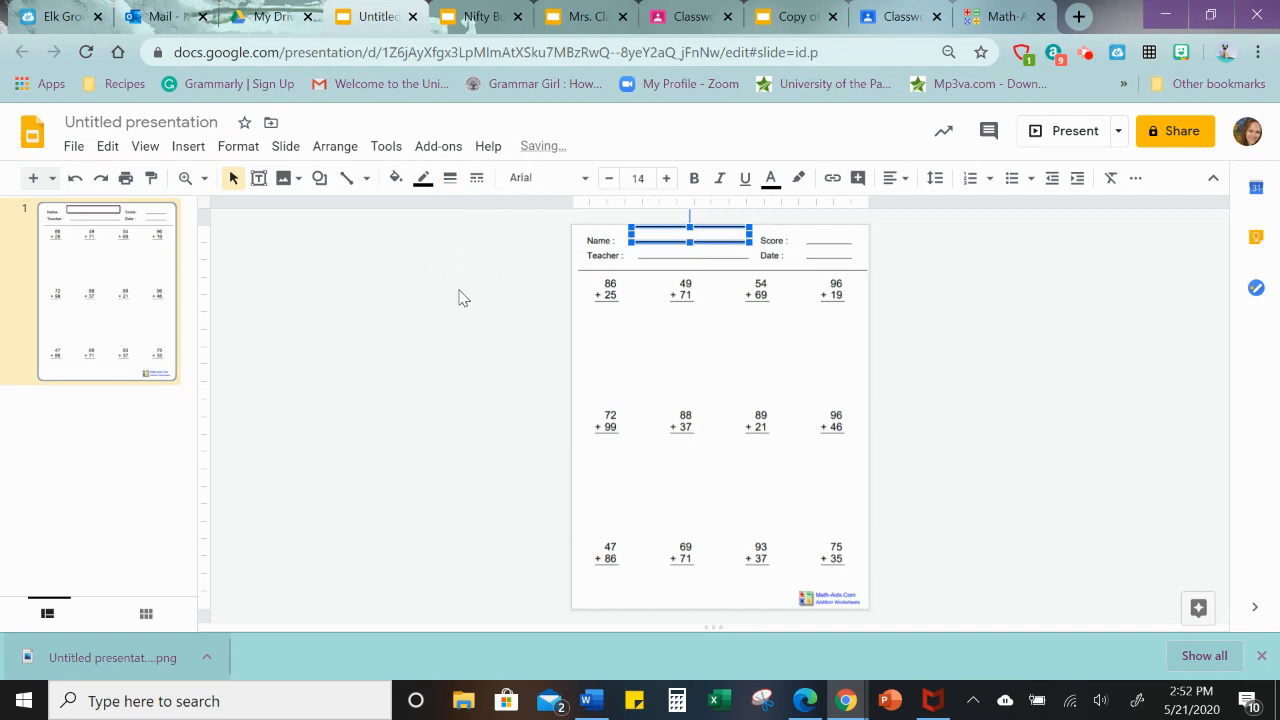
{"action": "left_click", "coordinate": [603, 333]}
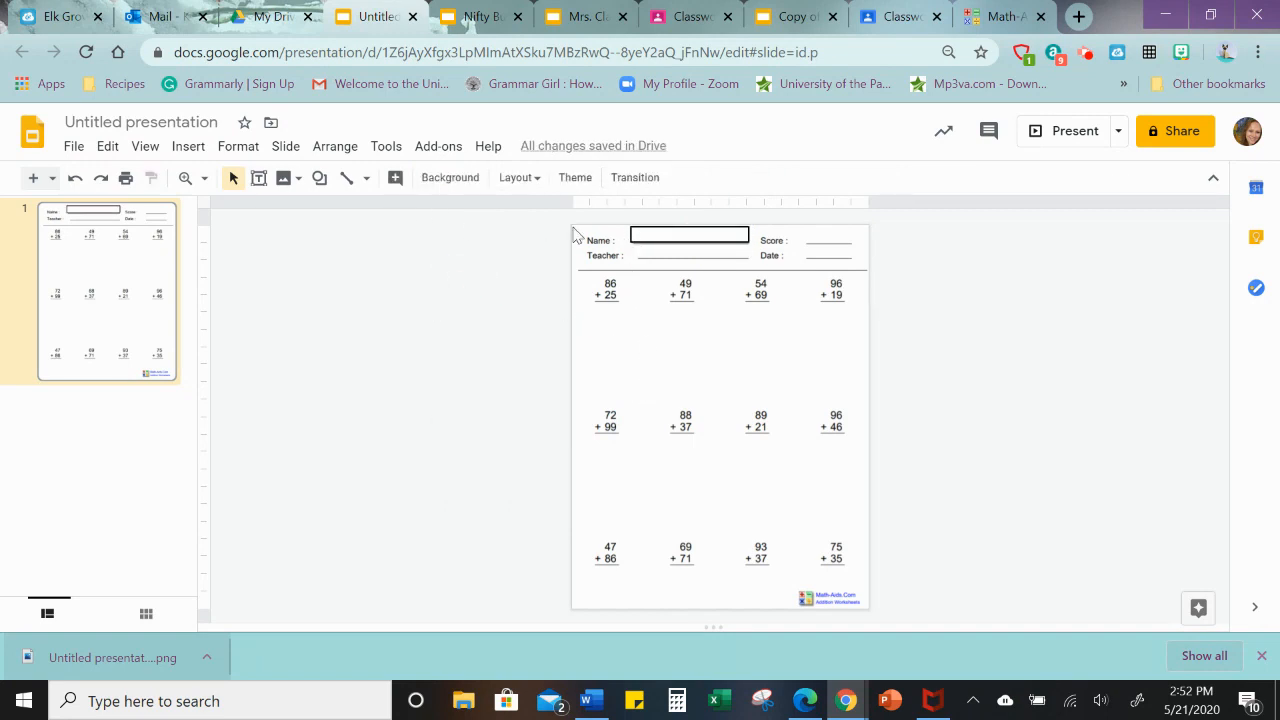
- Change the border color of the Name text box to purple
{"action": "left_click", "coordinate": [628, 236]}
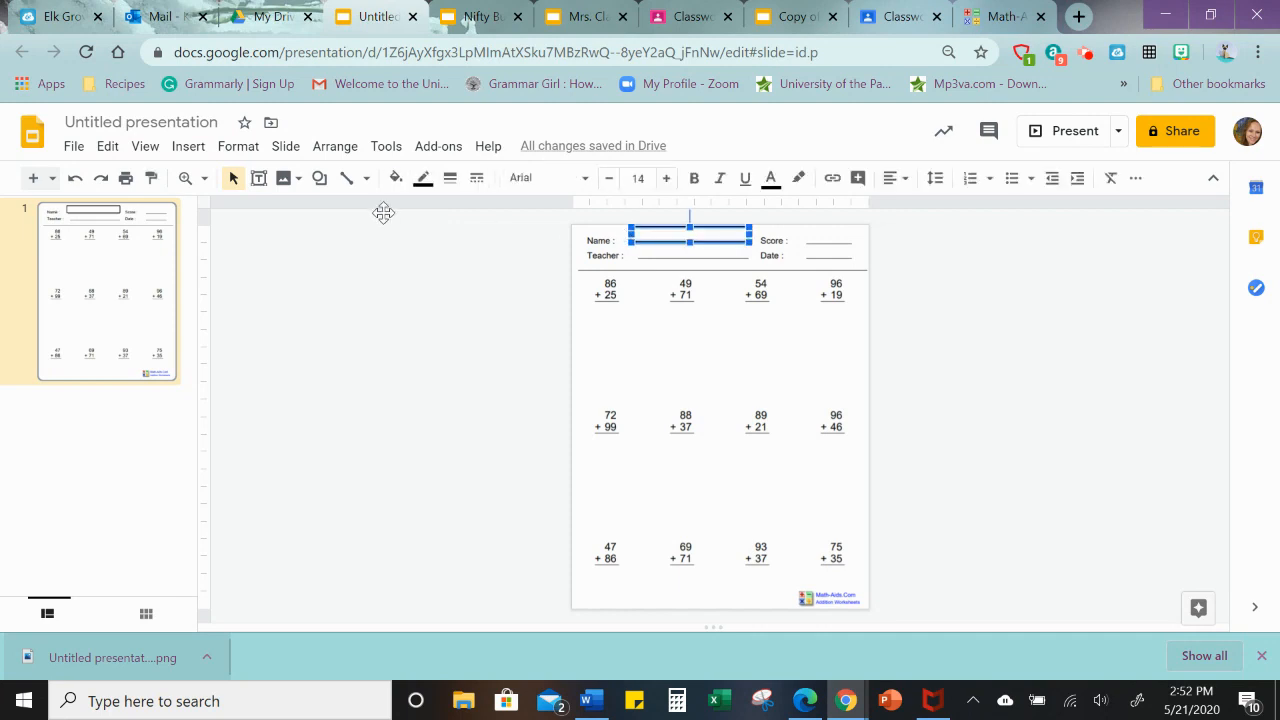
{"action": "left_click", "coordinate": [424, 182]}
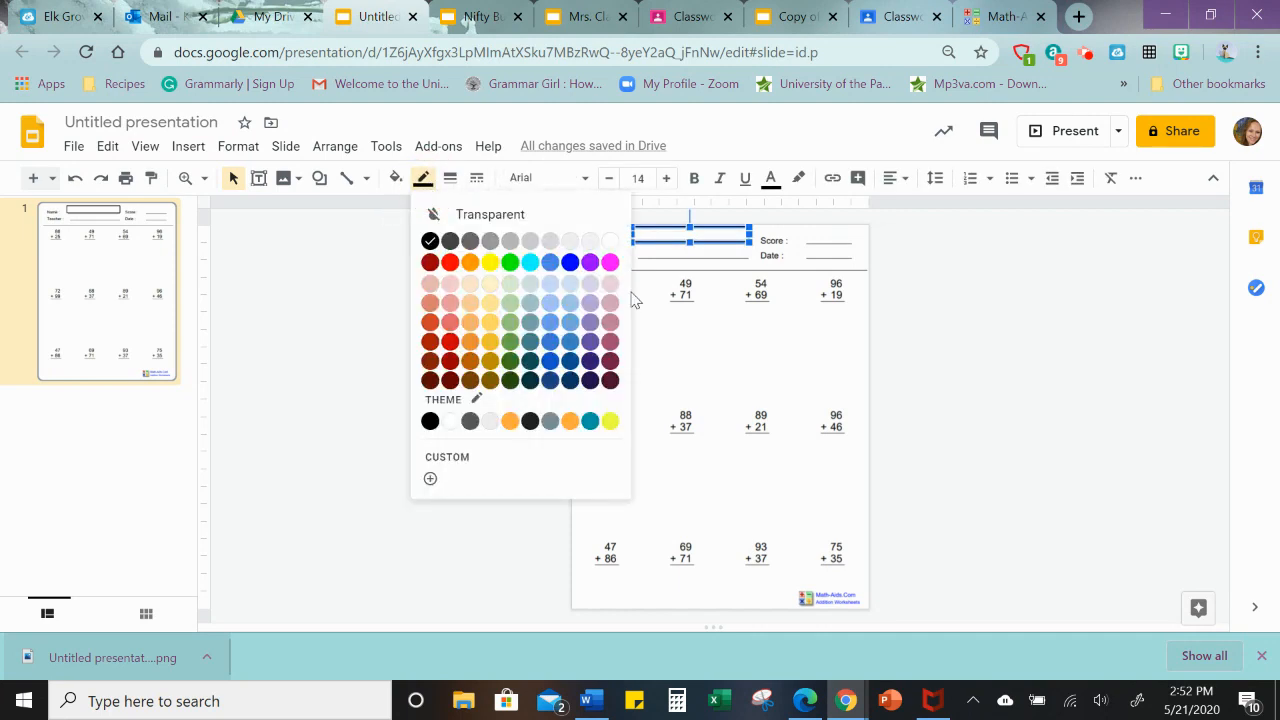
{"action": "left_click", "coordinate": [590, 266]}
{"action": "left_click", "coordinate": [652, 334]}
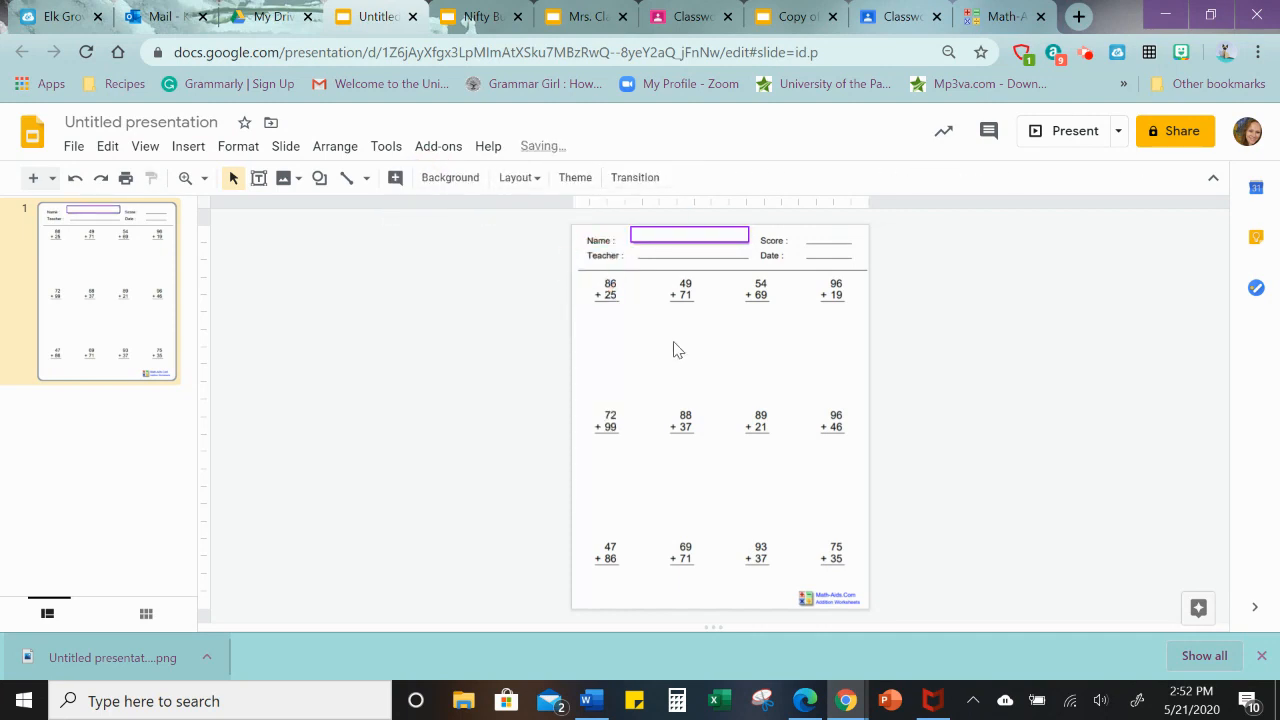
- Place a duplicate of the purple Name box over the Date line, narrowed to fit that line
{"action": "left_click", "coordinate": [736, 240]}
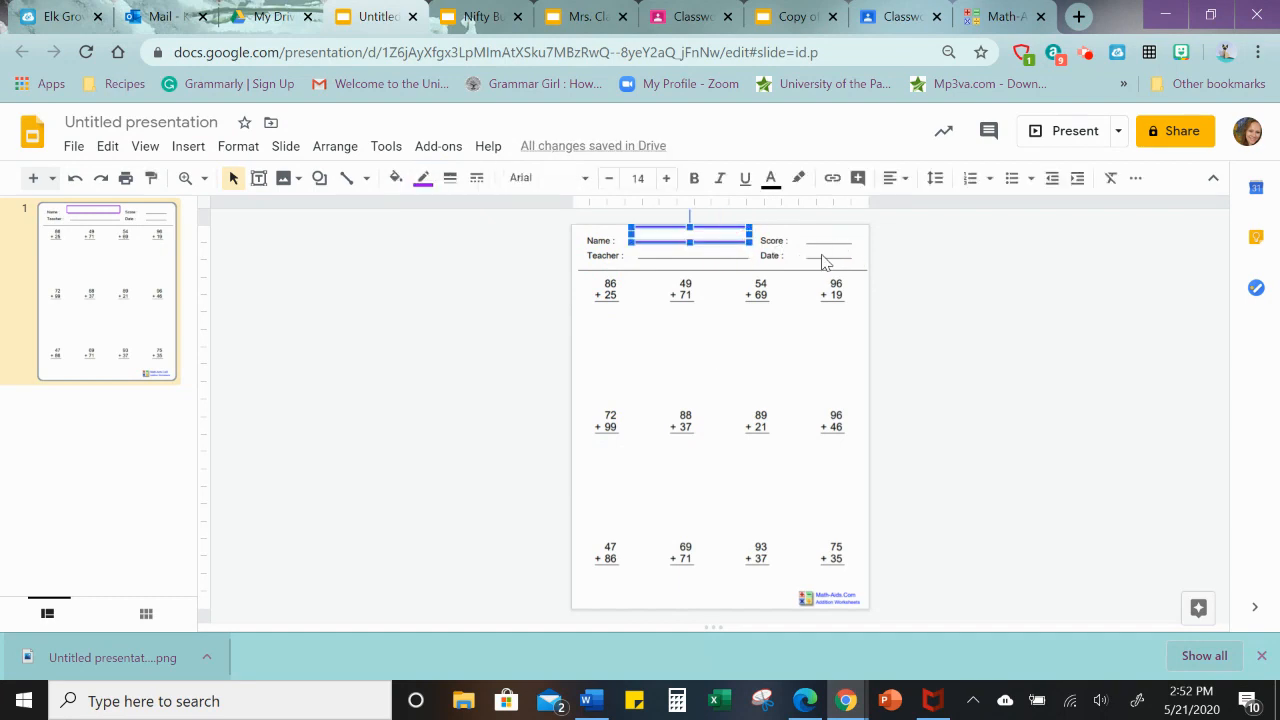
{"action": "key", "text": "ctrl+d"}
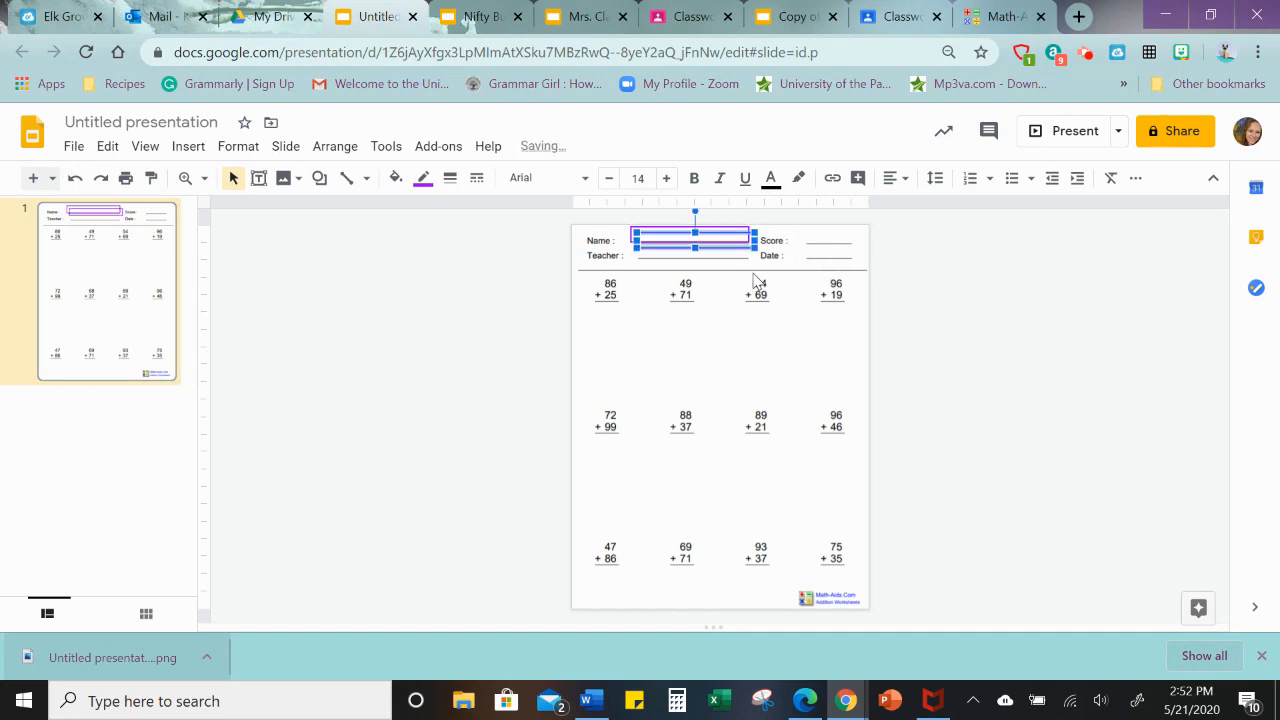
{"action": "key", "text": "Down"}
{"action": "key", "text": "Down"}
{"action": "key", "text": "Down"}
{"action": "key", "text": "Down"}
{"action": "key", "text": "Down"}
{"action": "key", "text": "Down"}
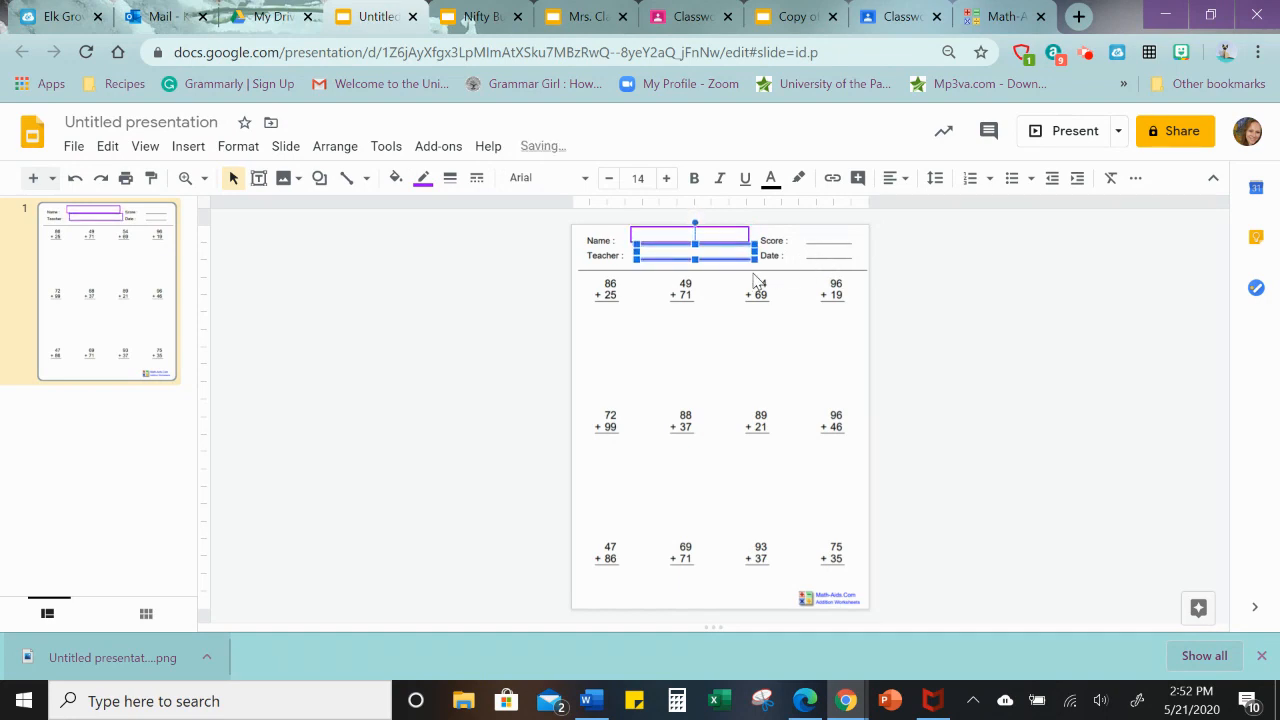
{"action": "key", "text": "Right"}
{"action": "key", "text": "Right"}
{"action": "key", "text": "Right"}
{"action": "key", "text": "Right"}
{"action": "key", "text": "Right"}
{"action": "key", "text": "Right"}
{"action": "key", "text": "Right"}
{"action": "key", "text": "Right"}
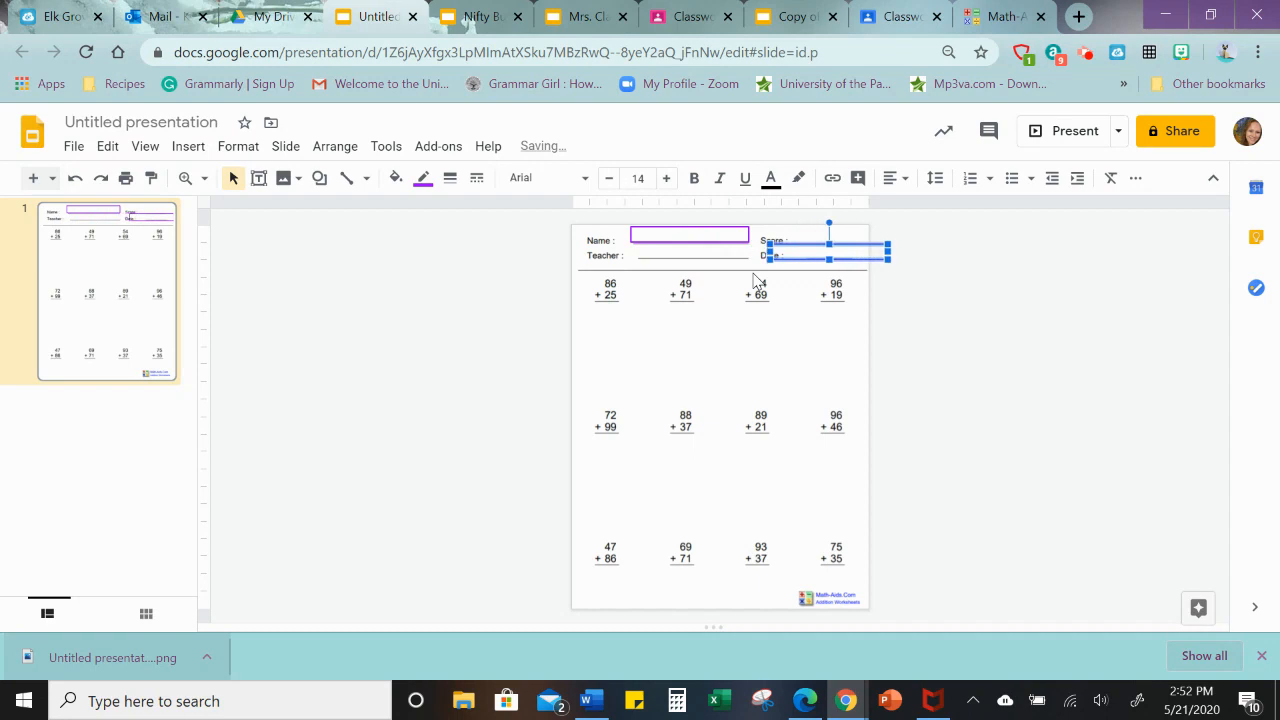
{"action": "key", "text": "Right"}
{"action": "key", "text": "Right"}
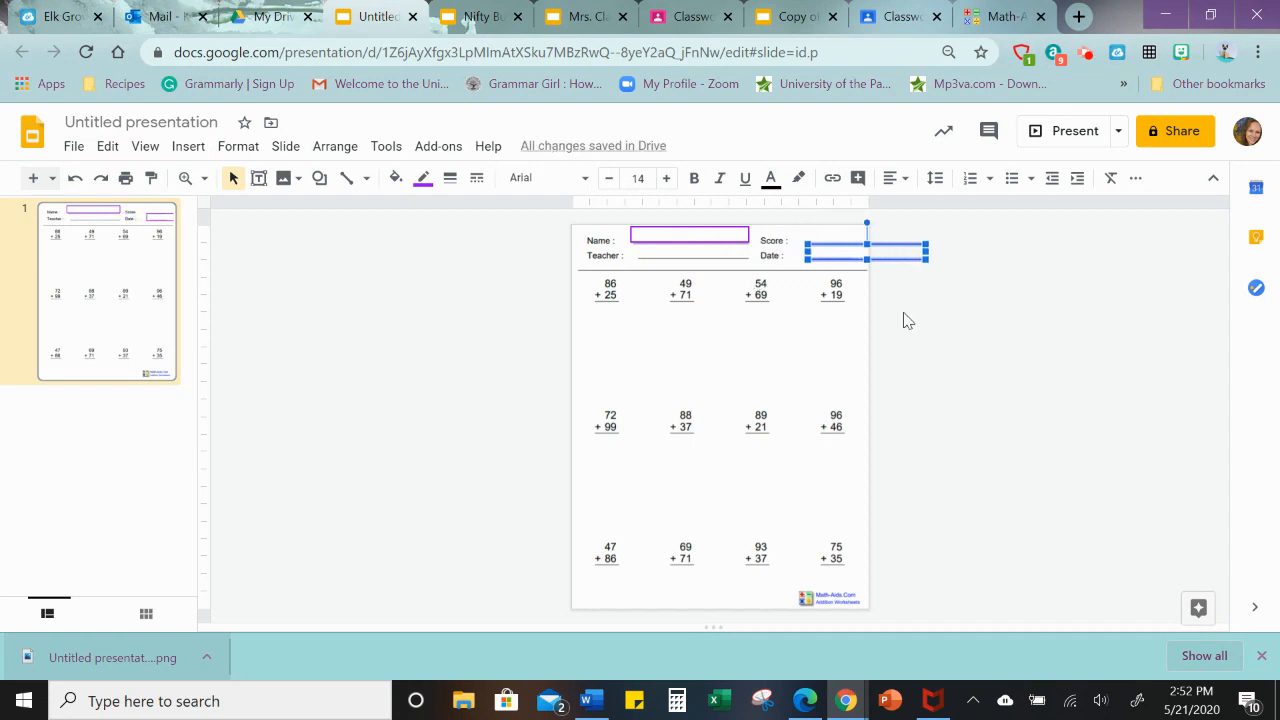
{"action": "left_click_drag", "start_coordinate": [926, 251], "coordinate": [864, 251]}
{"action": "left_click", "coordinate": [886, 291]}
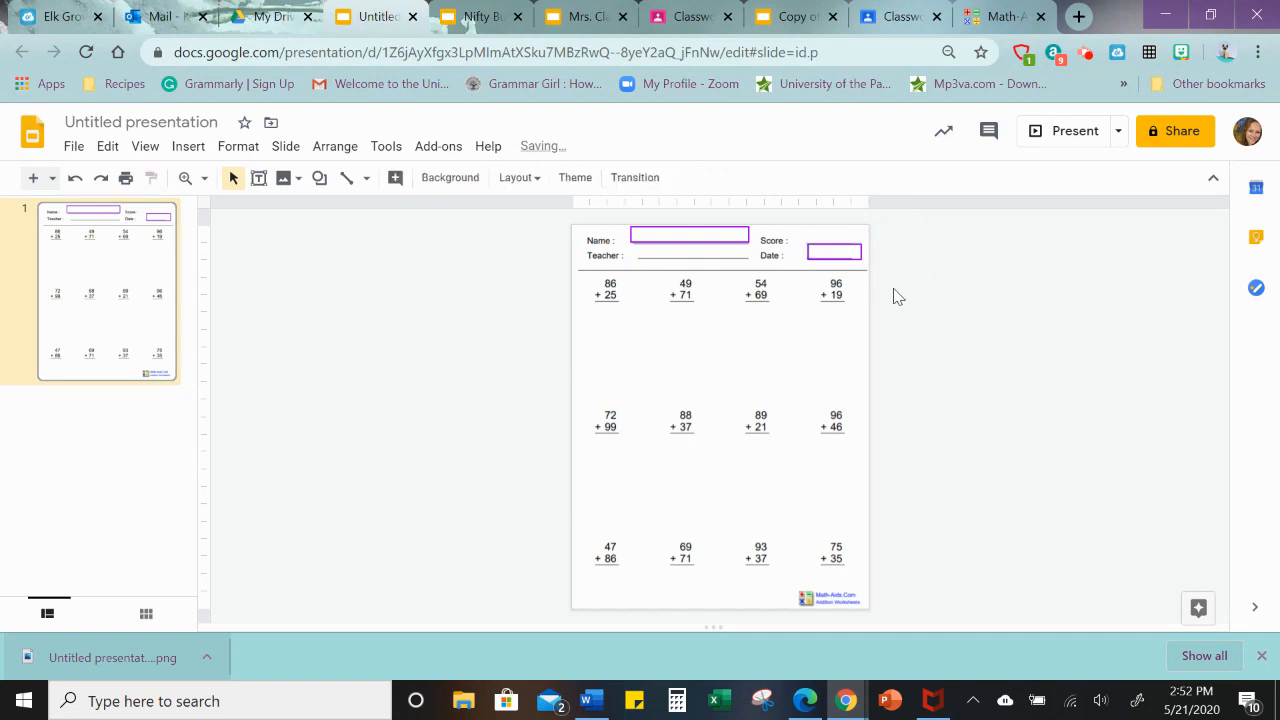
- Set the font size of the Date text box to 20
{"action": "left_click", "coordinate": [826, 256]}
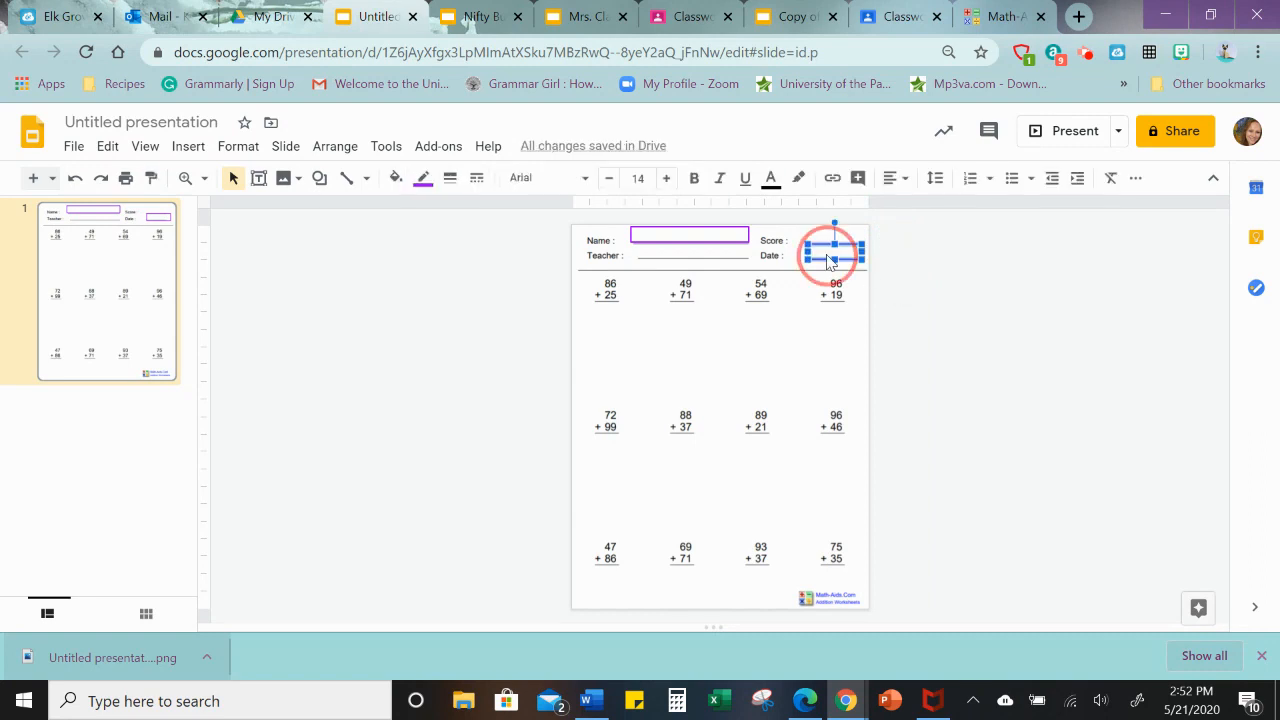
{"action": "left_click", "coordinate": [669, 179]}
{"action": "left_click", "coordinate": [669, 179]}
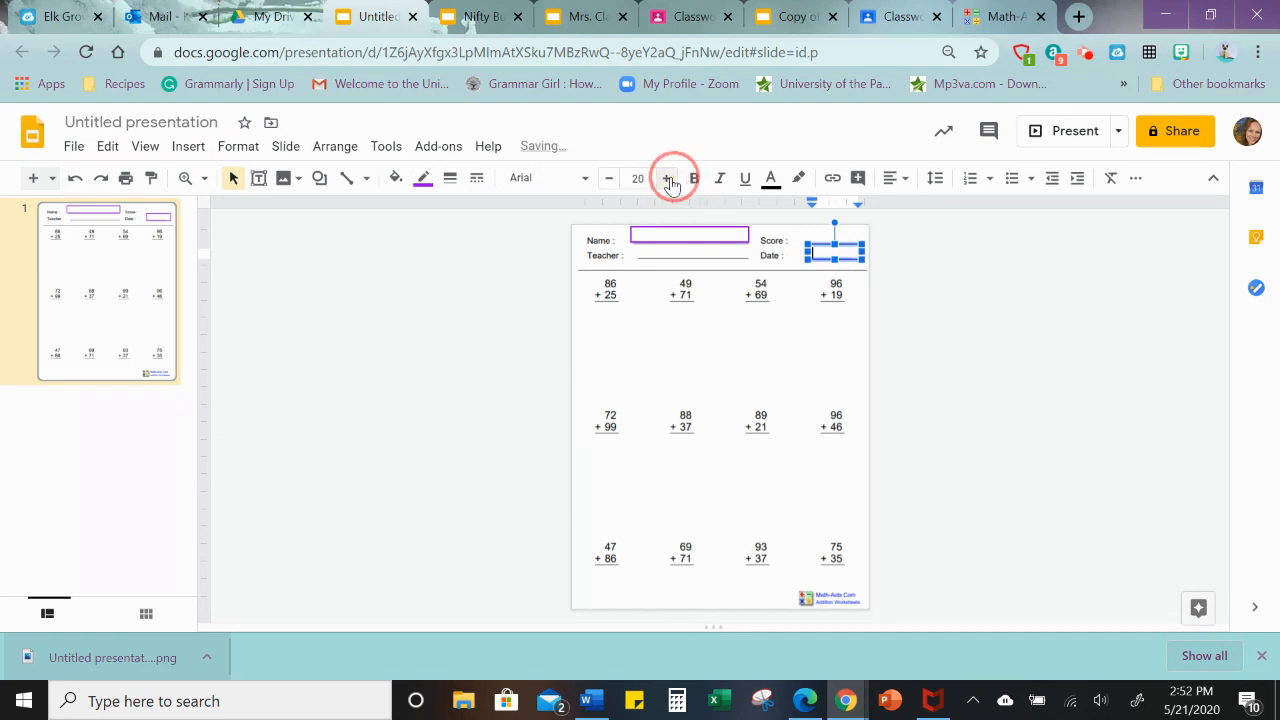
- Set the font size of the Name text box to 20
{"action": "left_click", "coordinate": [645, 234]}
{"action": "left_click", "coordinate": [666, 178]}
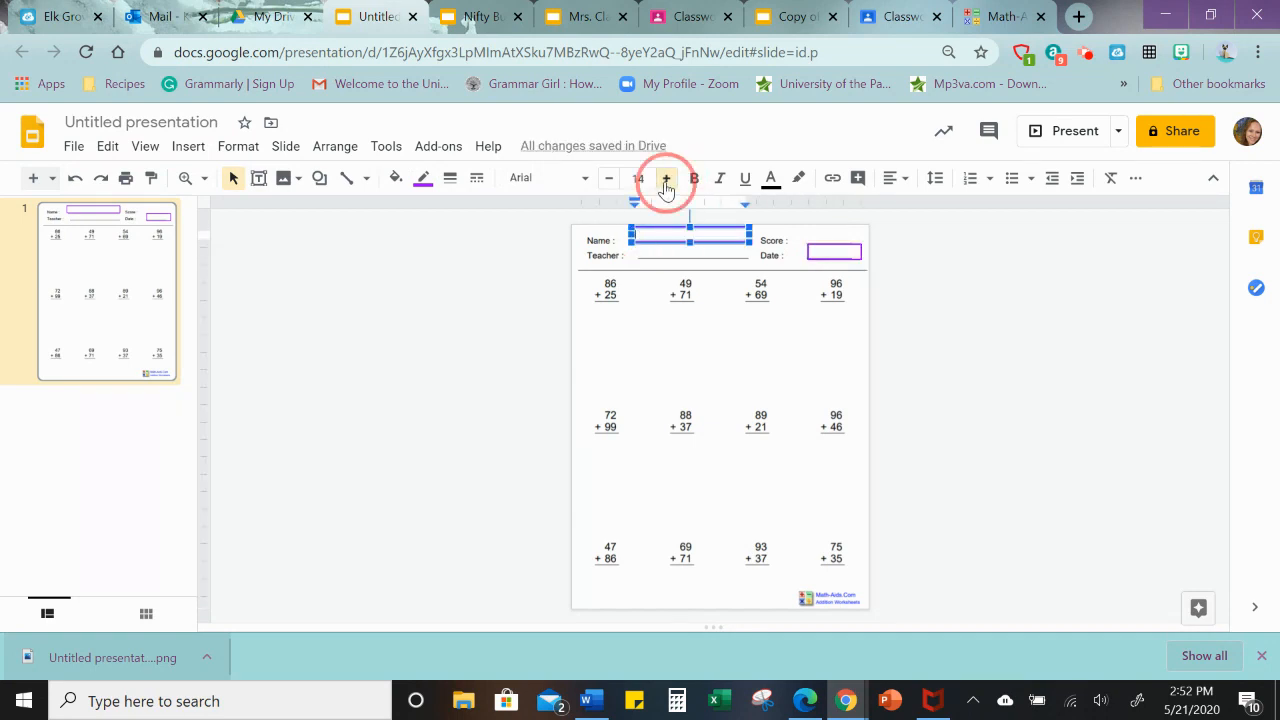
{"action": "left_click", "coordinate": [666, 178]}
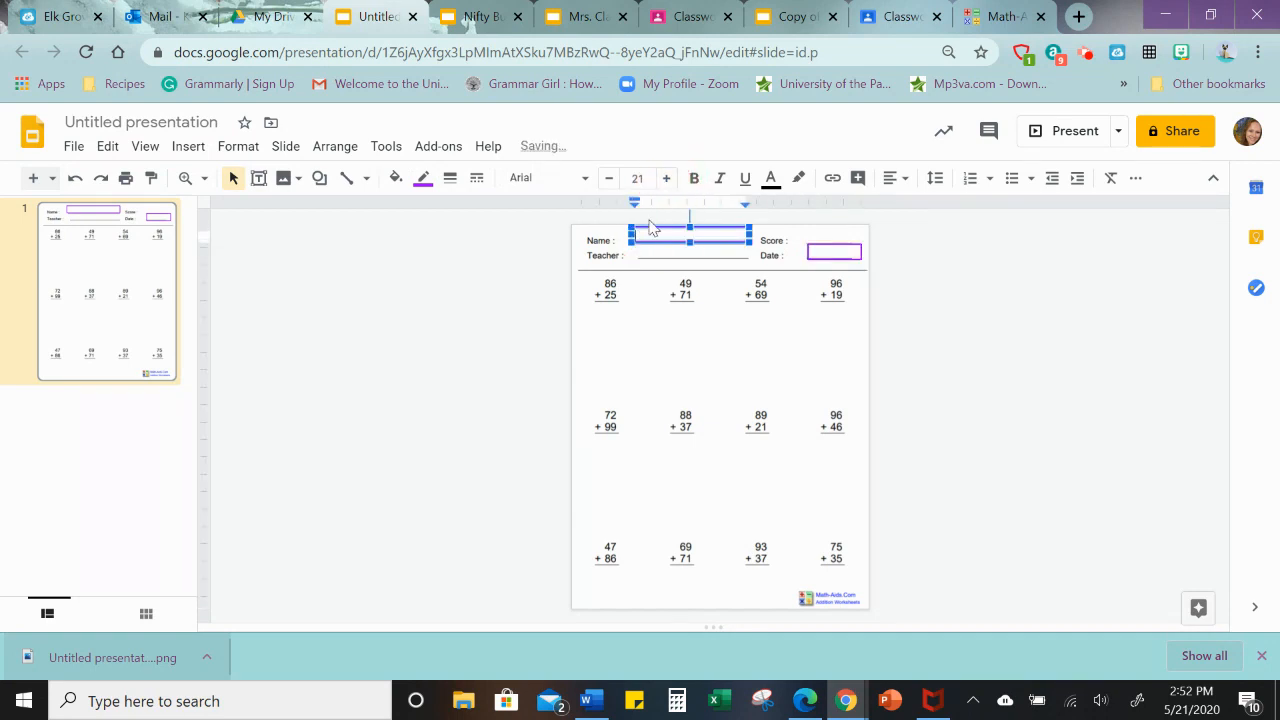
{"action": "left_click", "coordinate": [608, 178]}
{"action": "left_click", "coordinate": [659, 272]}
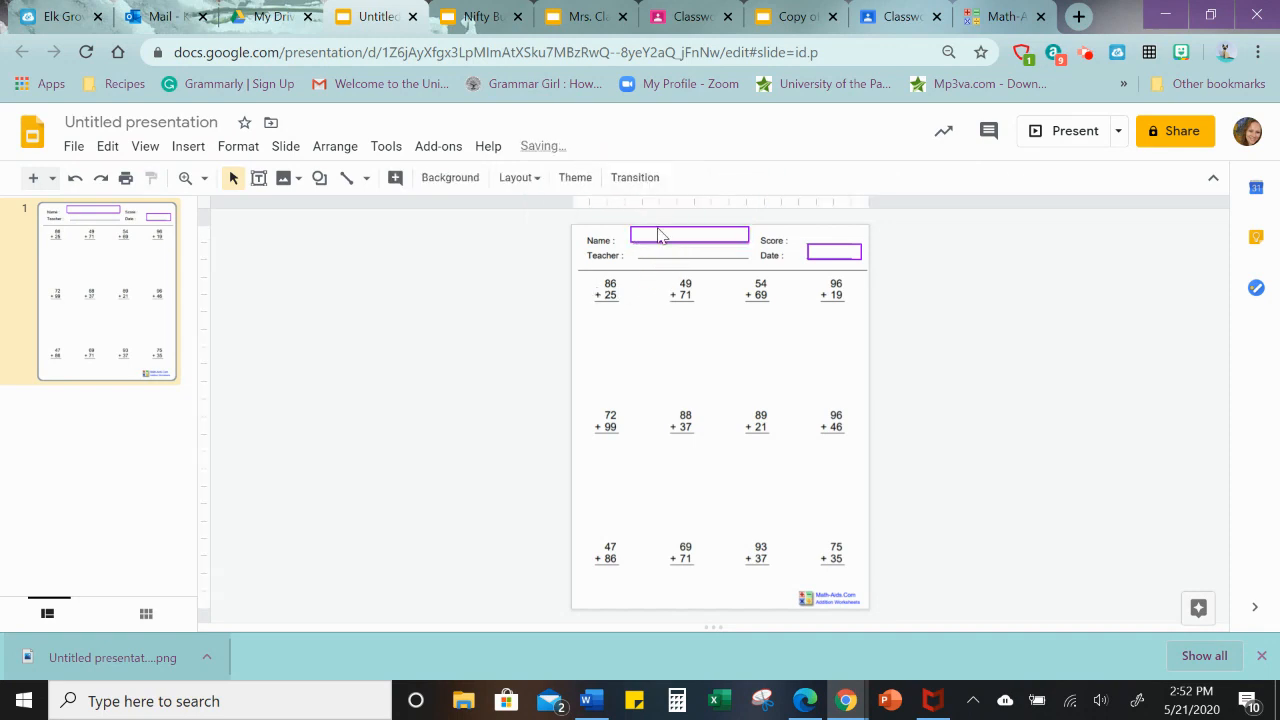
- Test the Name text box by entering "Mrs." in it
{"action": "left_click", "coordinate": [655, 240]}
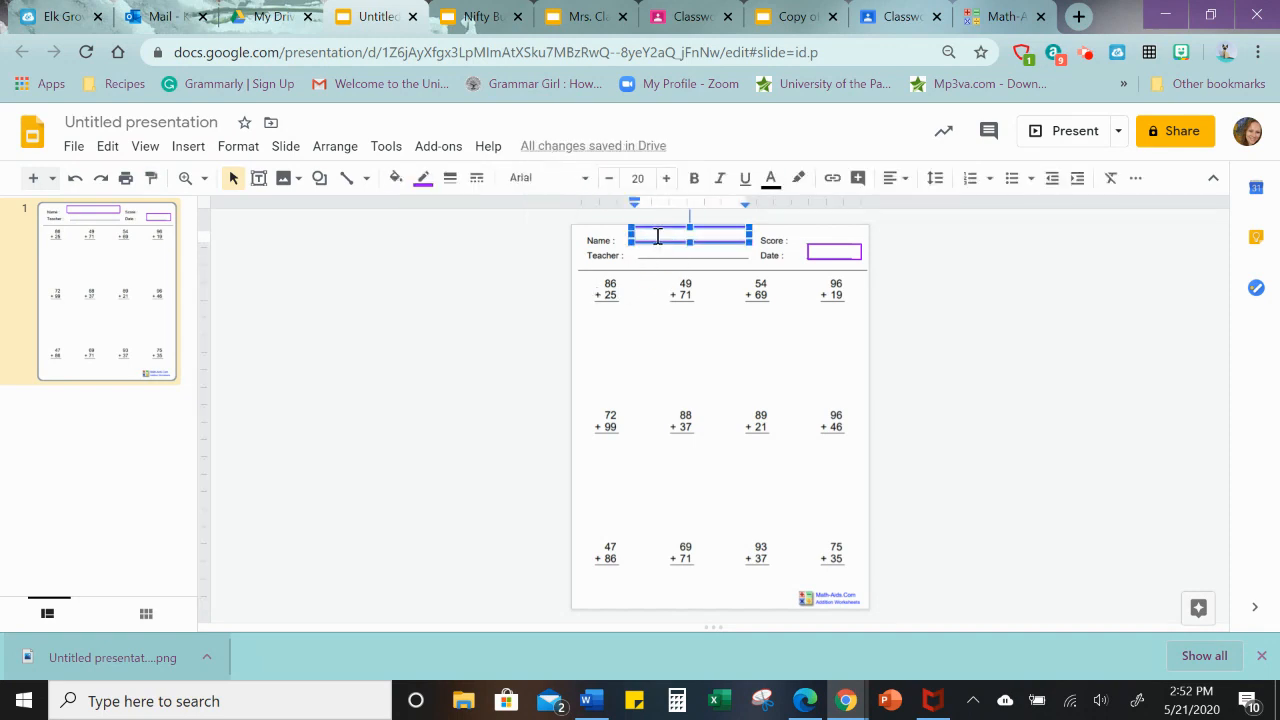
{"action": "type", "text": "Mr"}
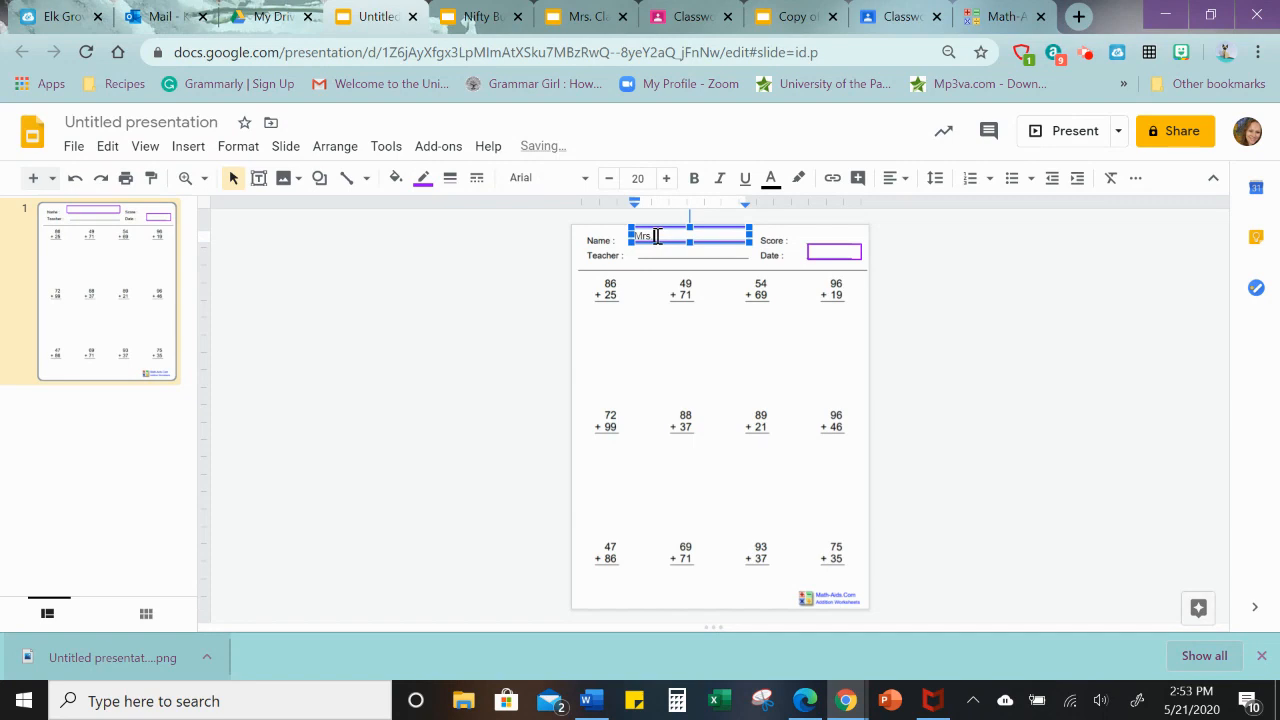
{"action": "type", "text": "s"}
{"action": "left_click", "coordinate": [643, 318]}
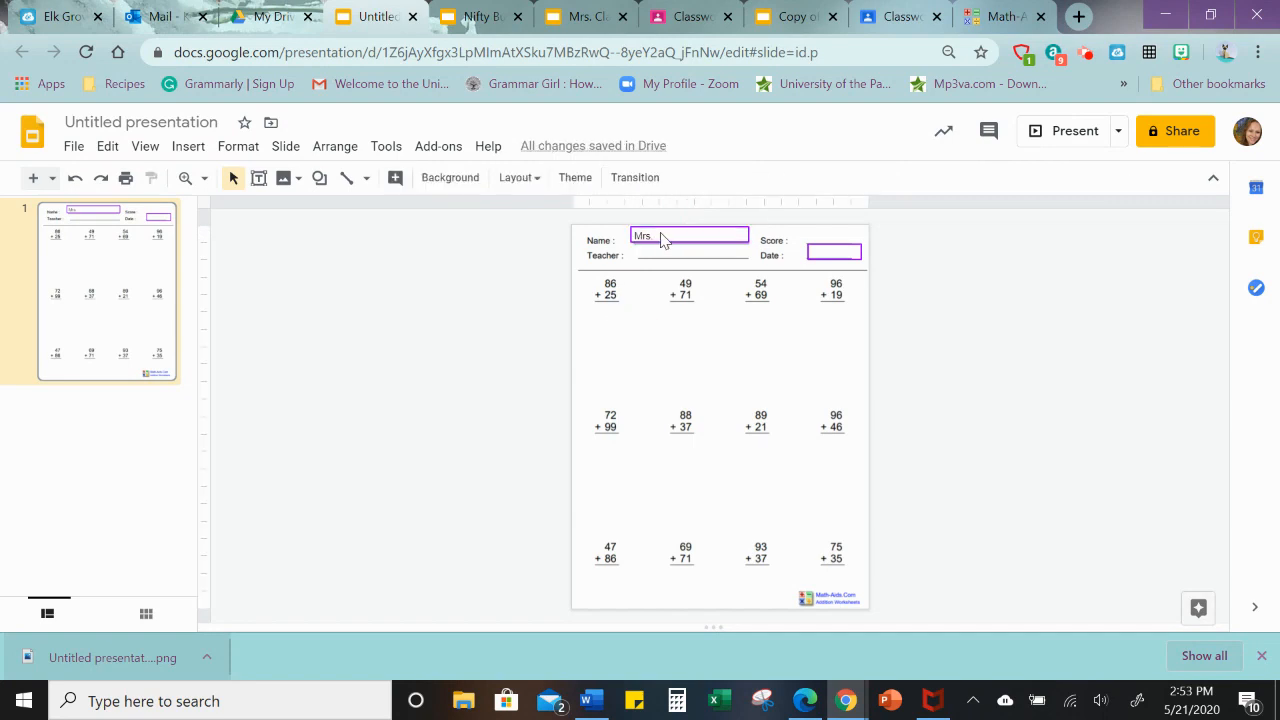
- Clear the sample text from the Name text box
{"action": "left_click", "coordinate": [660, 240]}
{"action": "left_click", "coordinate": [658, 240]}
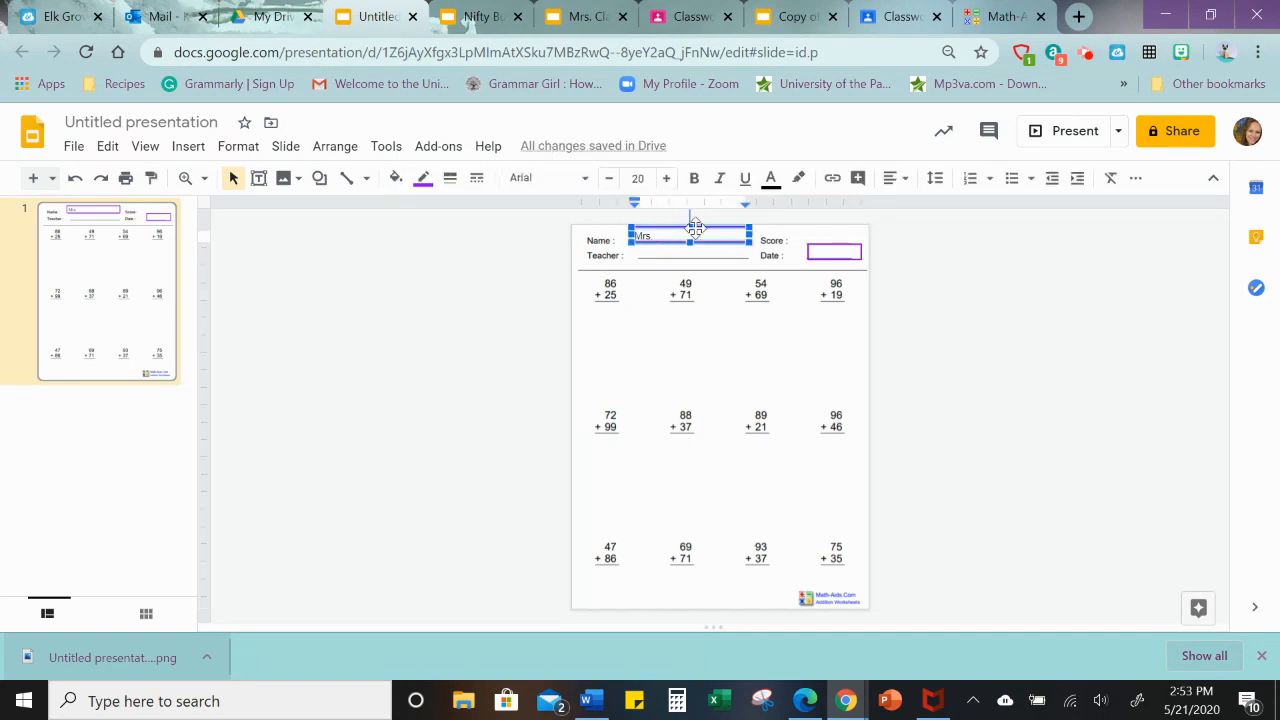
{"action": "key", "text": "BackSpace"}
{"action": "key", "text": "BackSpace"}
{"action": "key", "text": "BackSpace"}
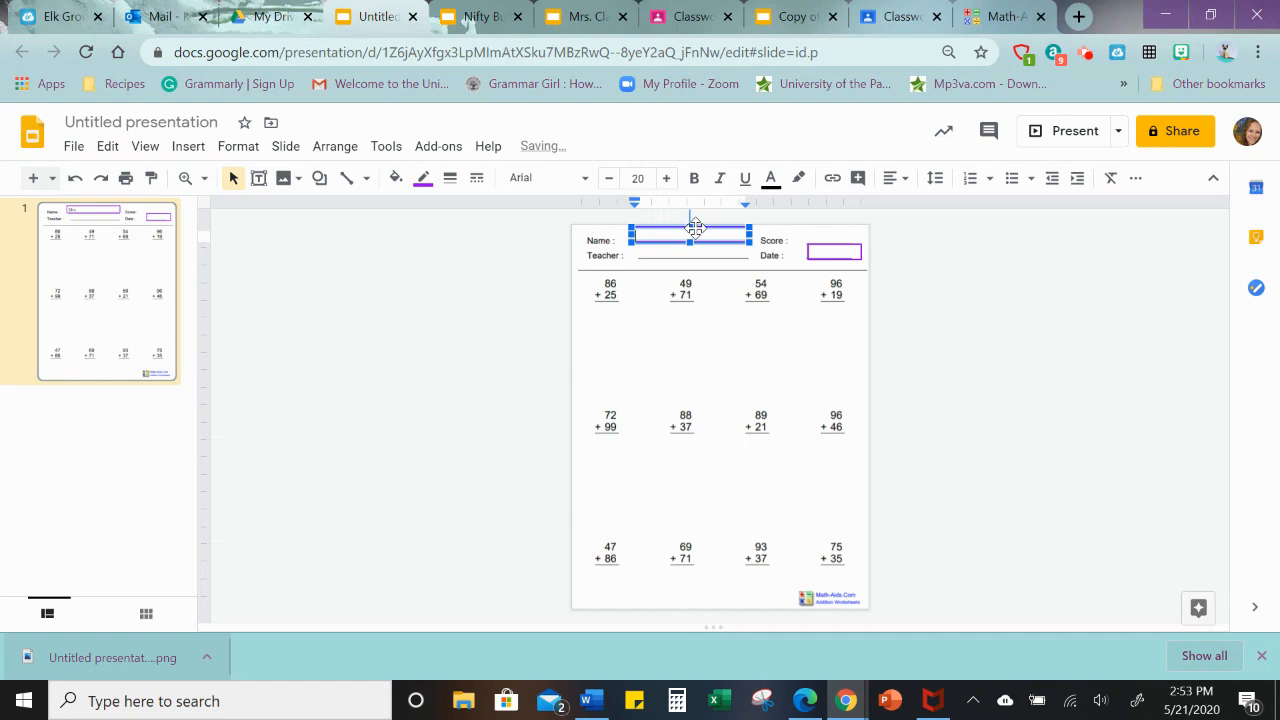
{"action": "left_click", "coordinate": [750, 372]}
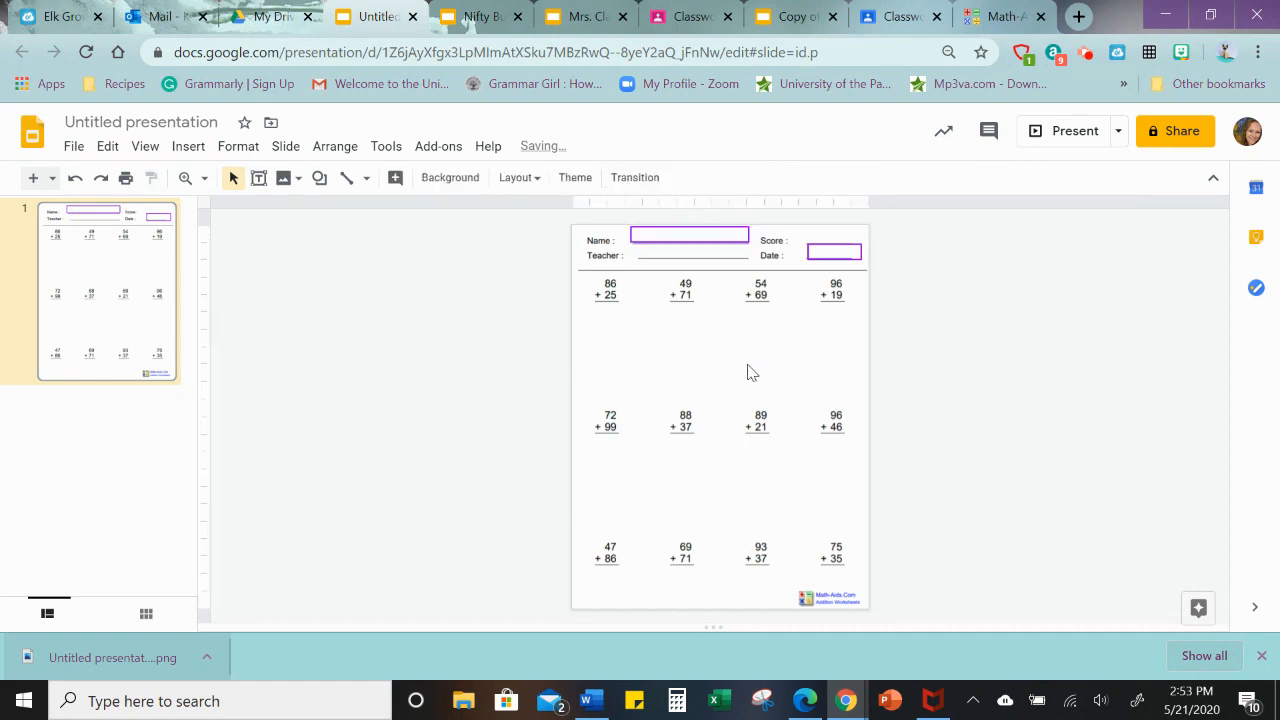
- Add a small answer text box below the 86 + 25 problem and fill it with light gray
{"action": "left_click", "coordinate": [607, 322]}
{"action": "left_click", "coordinate": [259, 177]}
{"action": "left_click_drag", "start_coordinate": [595, 306], "coordinate": [625, 331]}
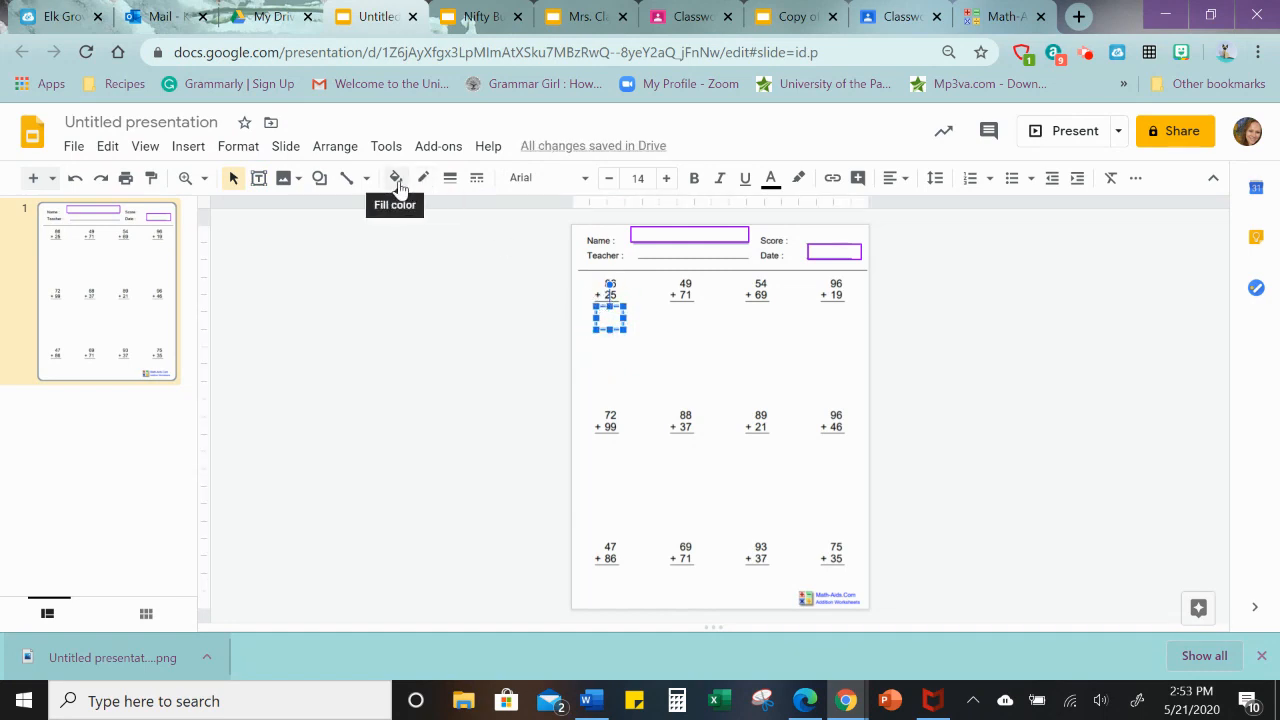
{"action": "left_click", "coordinate": [397, 180]}
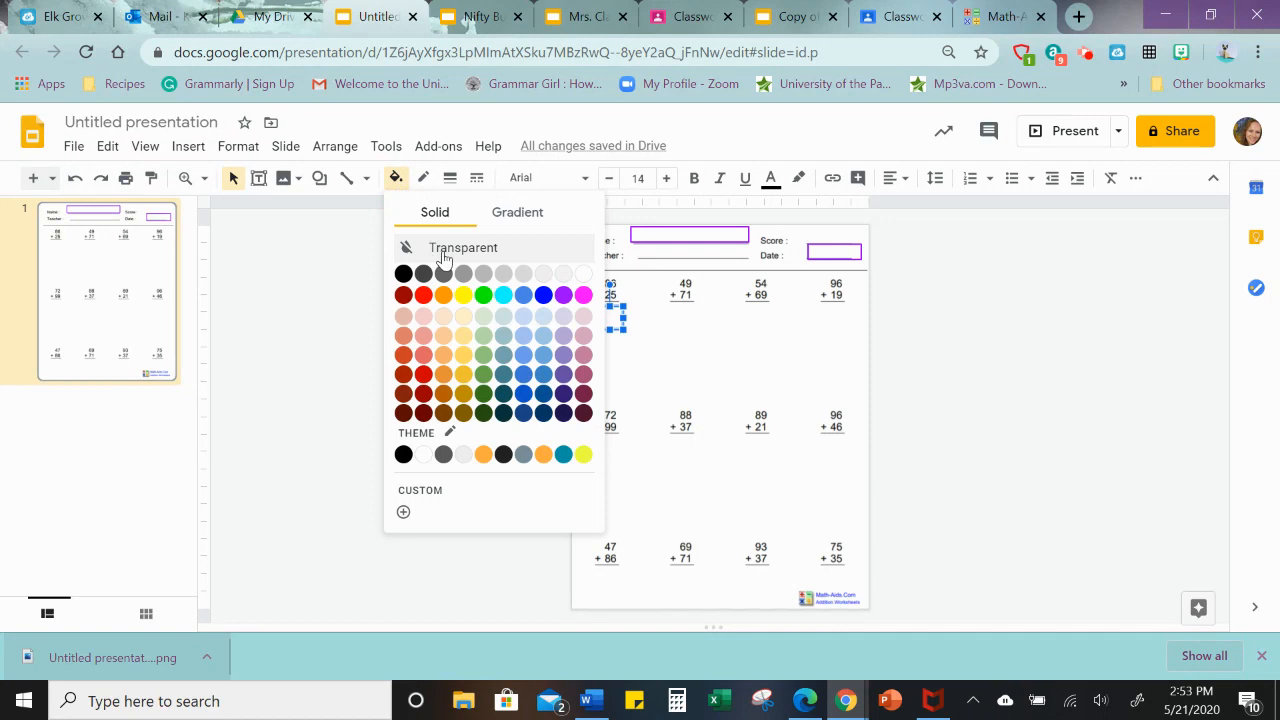
{"action": "left_click", "coordinate": [521, 275]}
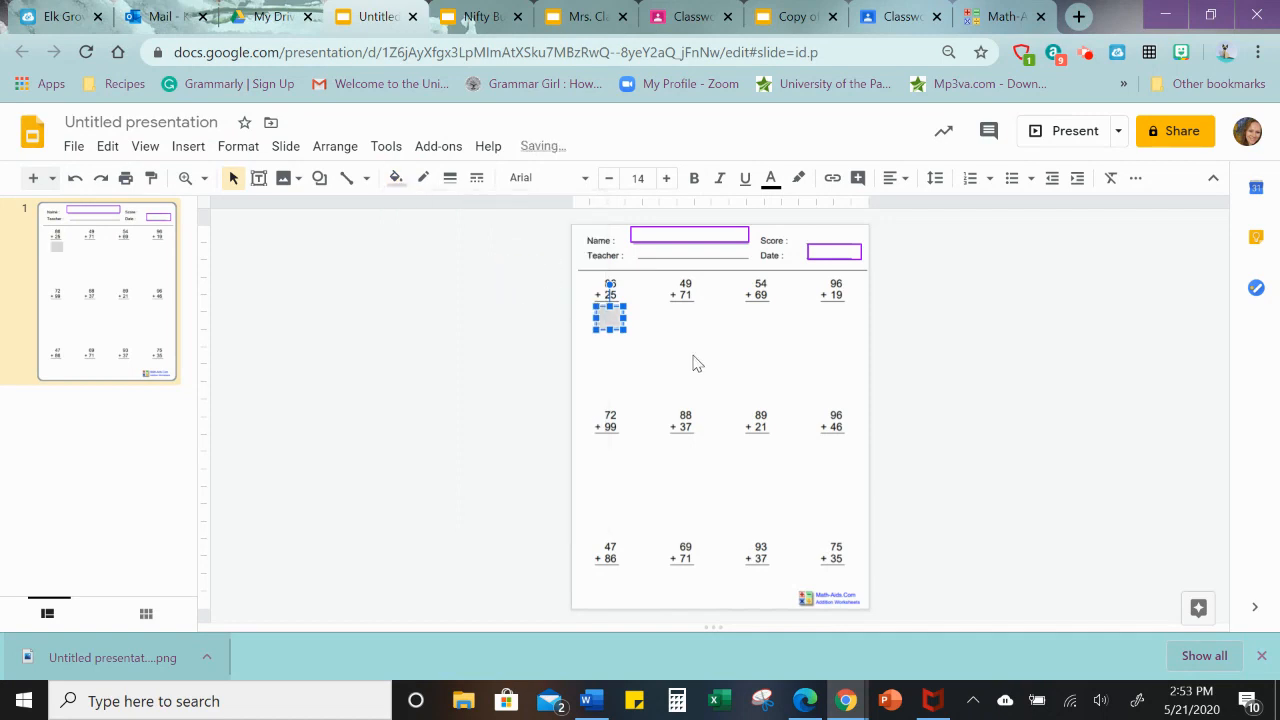
{"action": "left_click", "coordinate": [686, 366]}
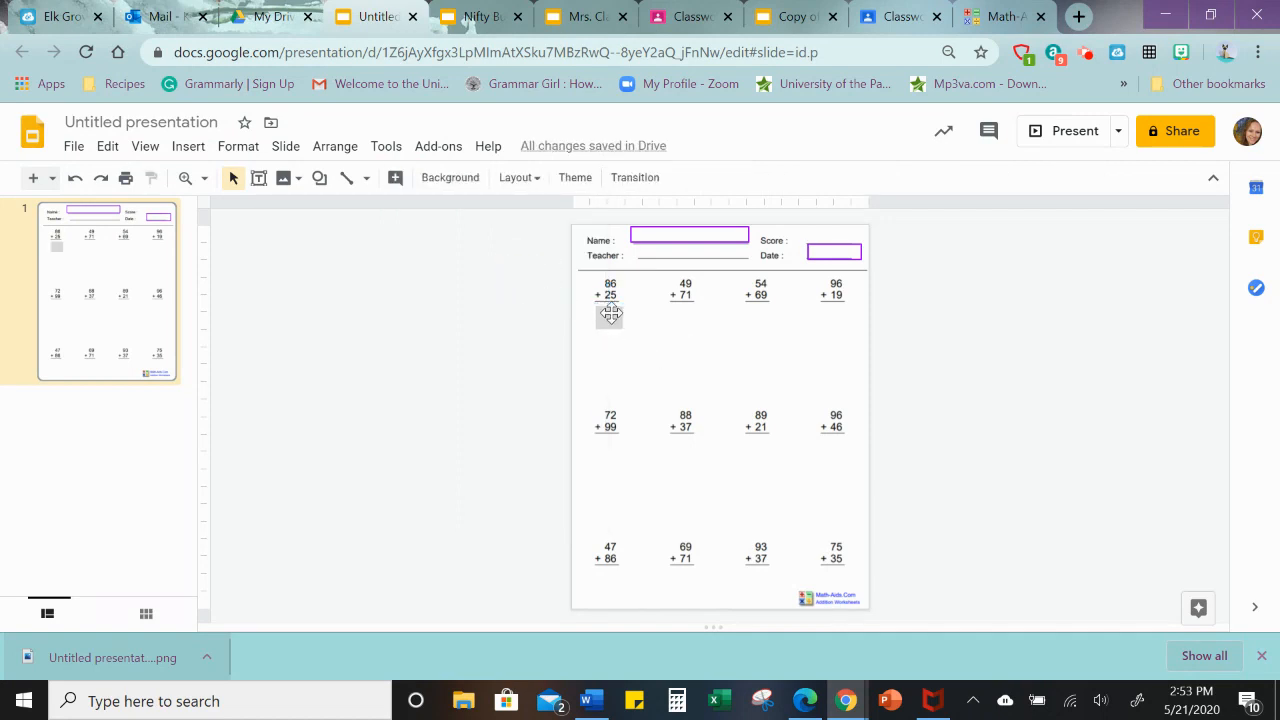
- Set the font size of the gray answer box below 86 + 25 to 20
{"action": "left_click", "coordinate": [612, 318]}
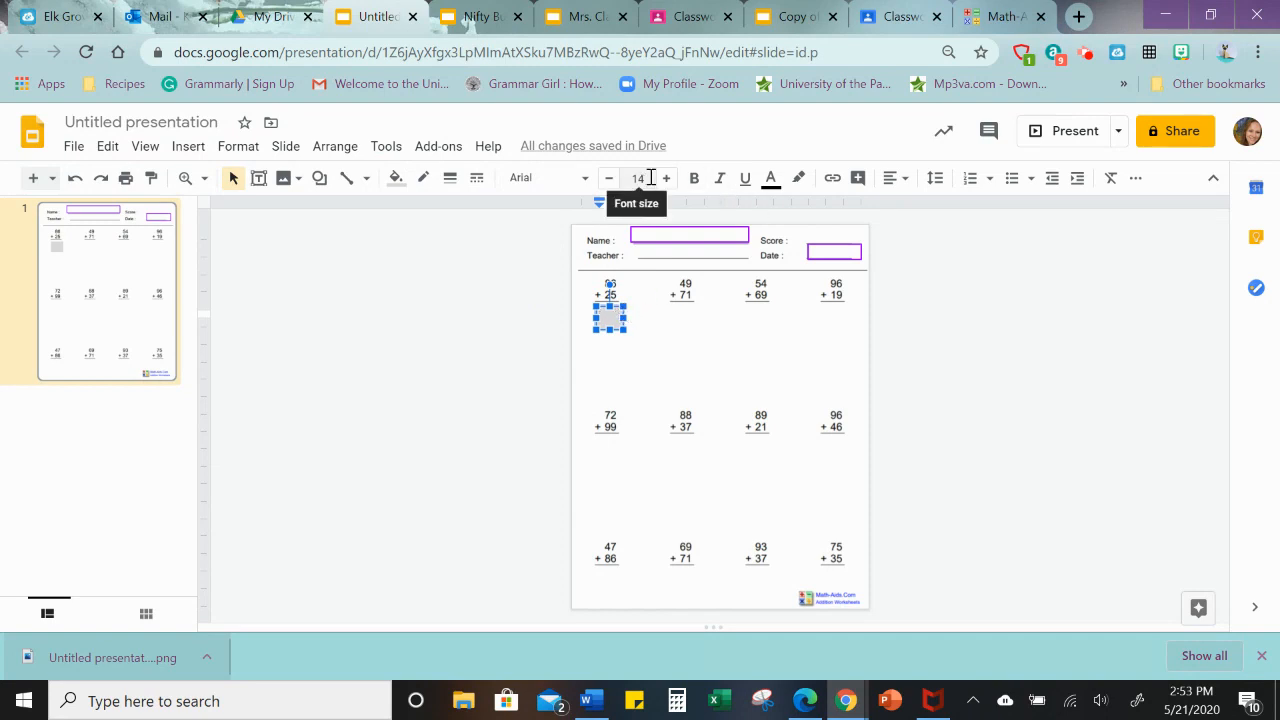
{"action": "left_click", "coordinate": [650, 177]}
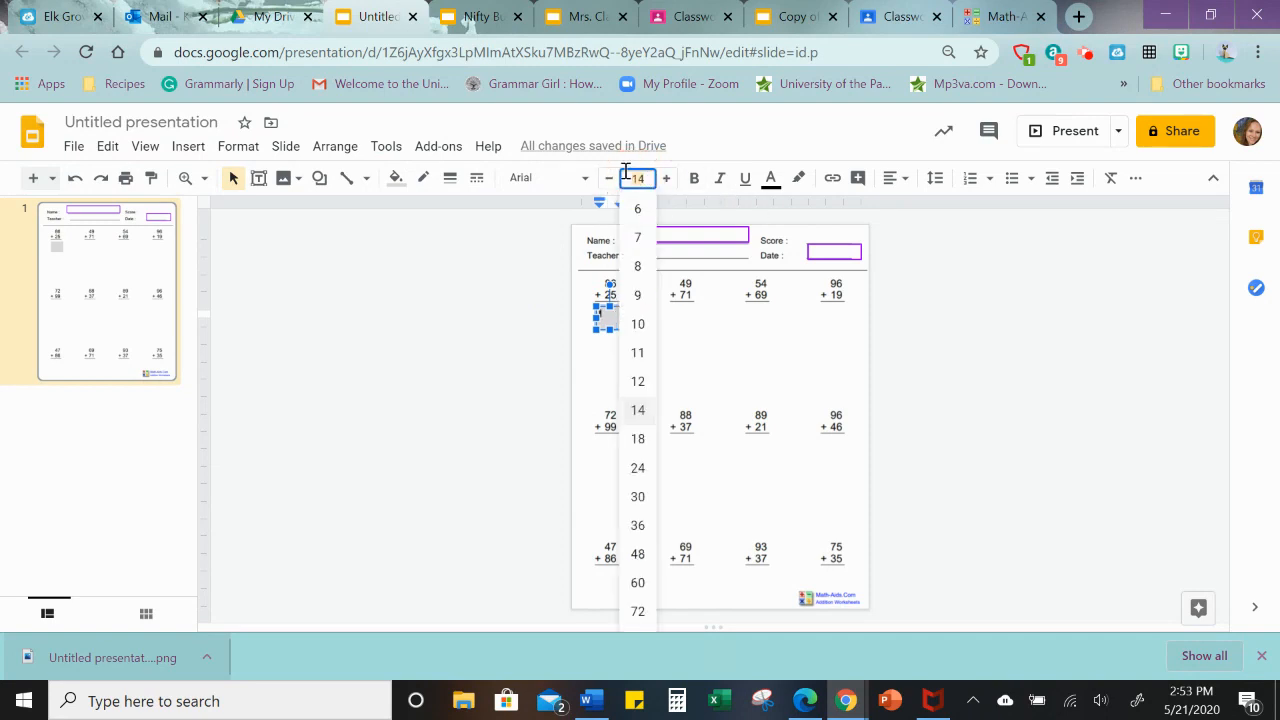
{"action": "key", "text": "Return"}
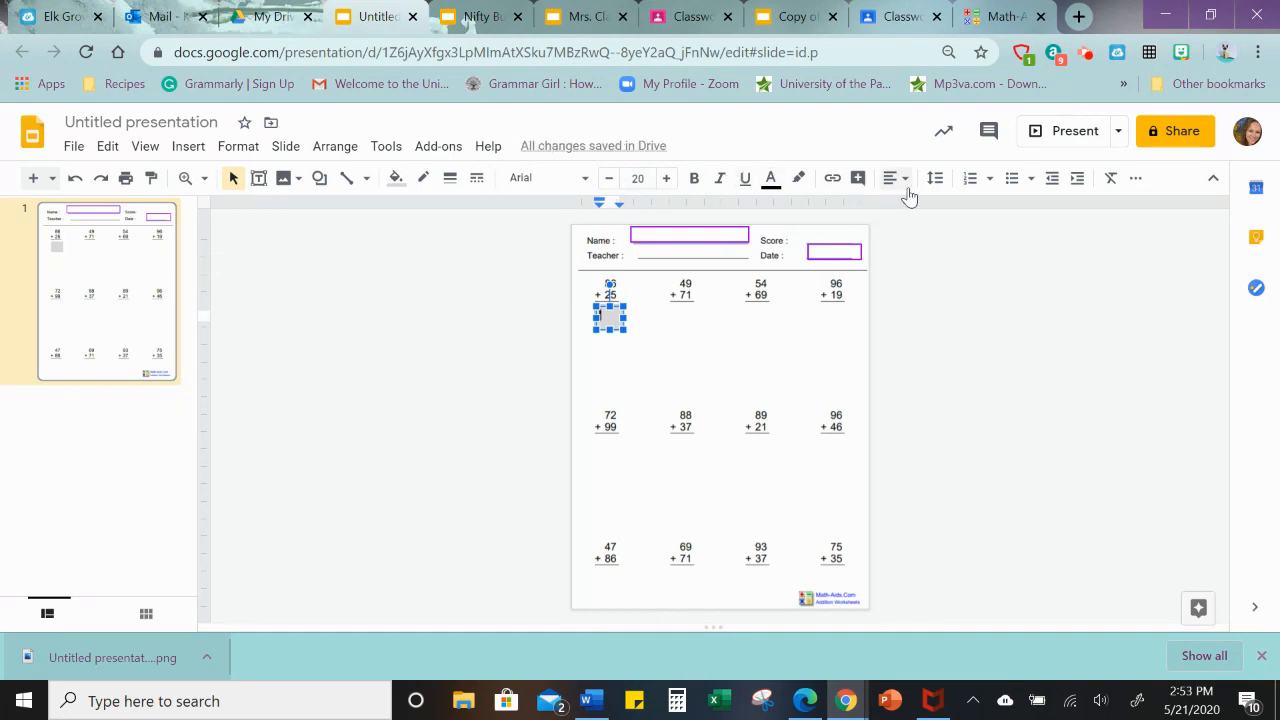
- Try right alignment for the text in the answer box below 86 + 25 and return it to left alignment
{"action": "left_click", "coordinate": [907, 190]}
{"action": "left_click", "coordinate": [953, 211]}
{"action": "left_click", "coordinate": [907, 188]}
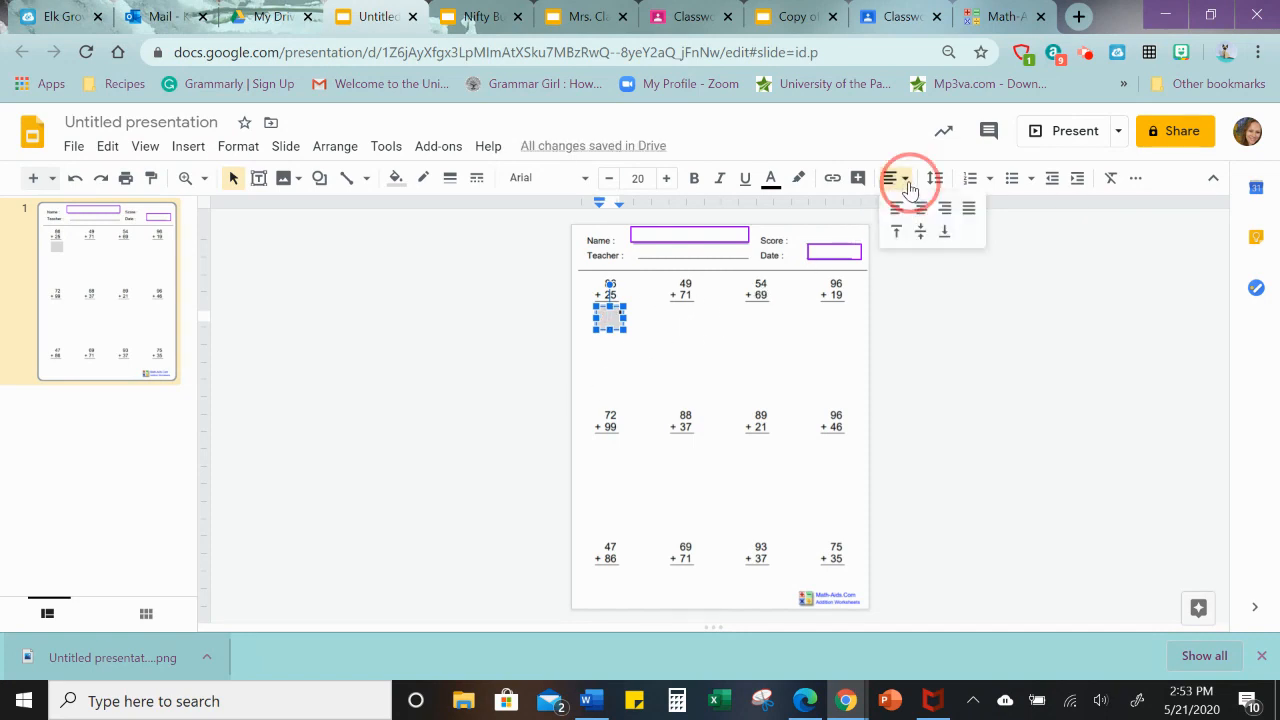
{"action": "left_click", "coordinate": [894, 220]}
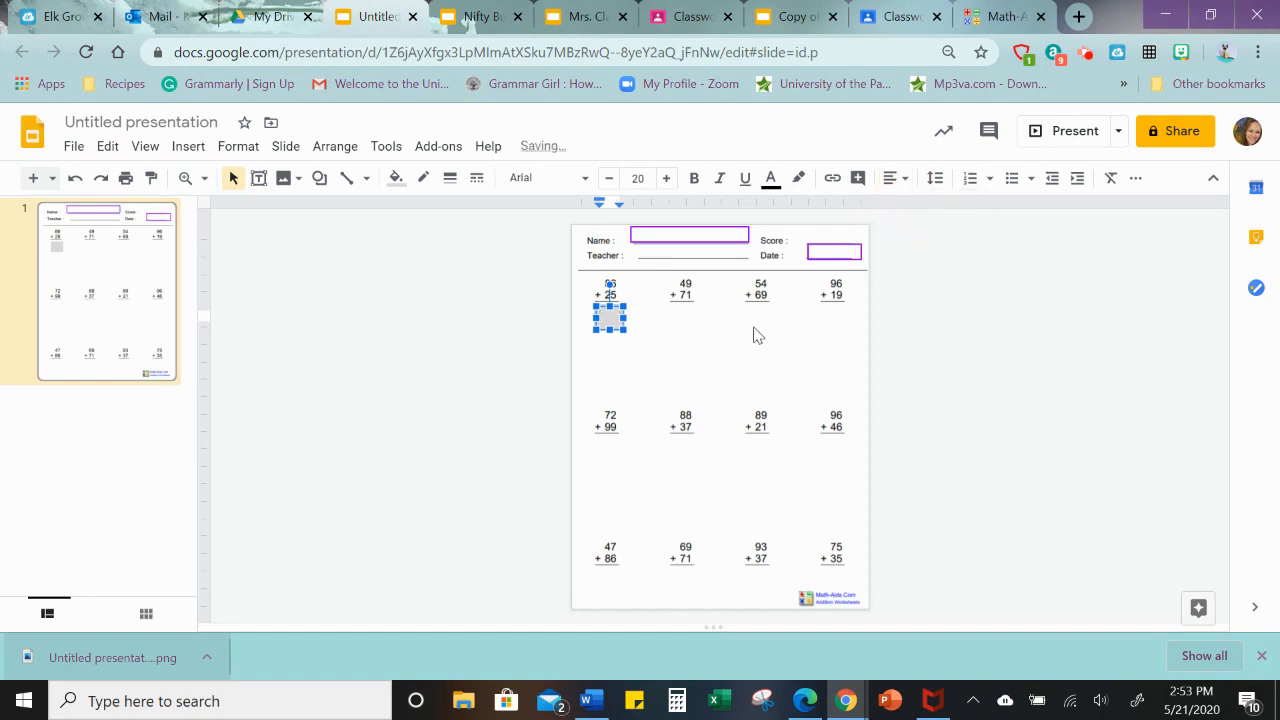
{"action": "left_click", "coordinate": [657, 346]}
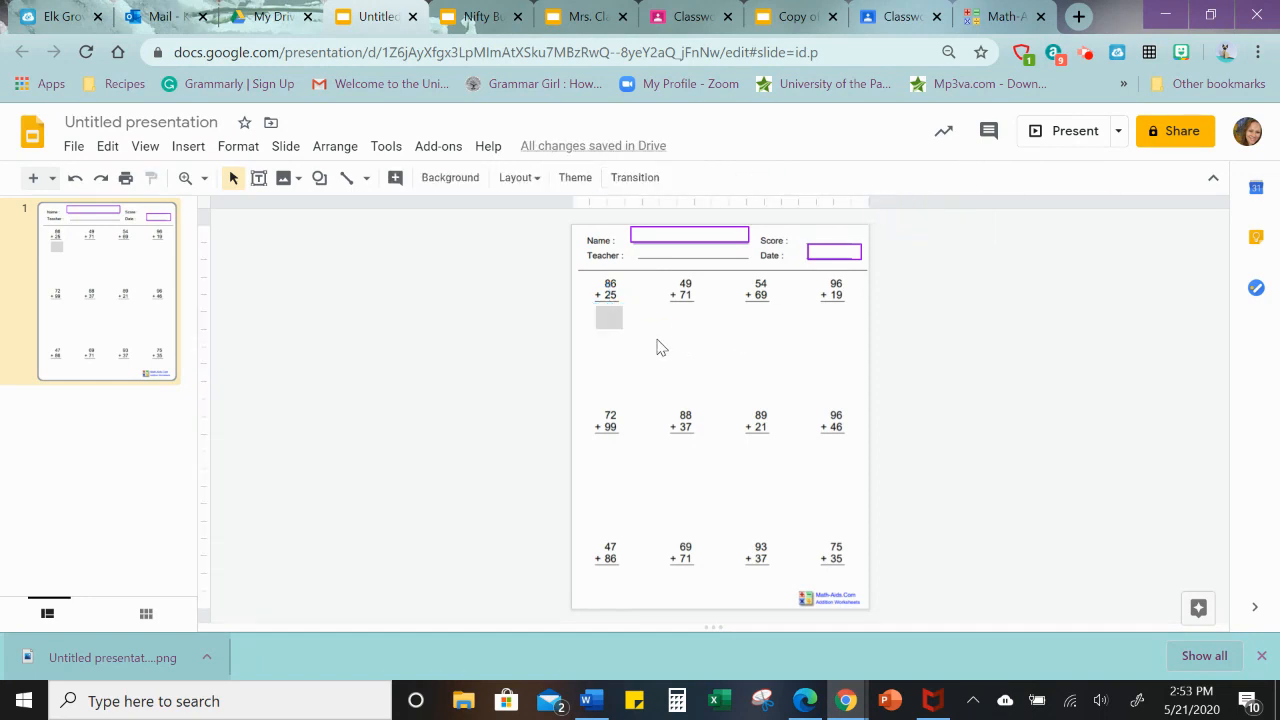
- Test the answer box below 86 + 25 by entering 111
{"action": "left_click", "coordinate": [609, 320]}
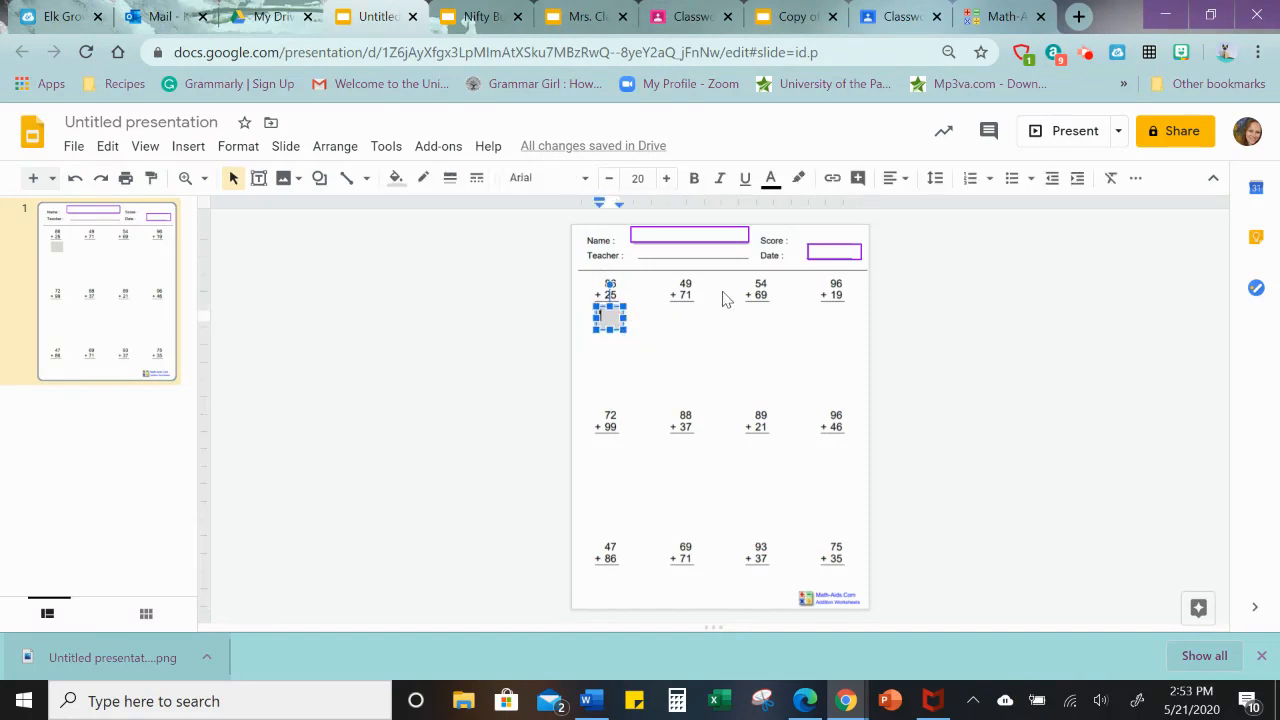
{"action": "type", "text": "111"}
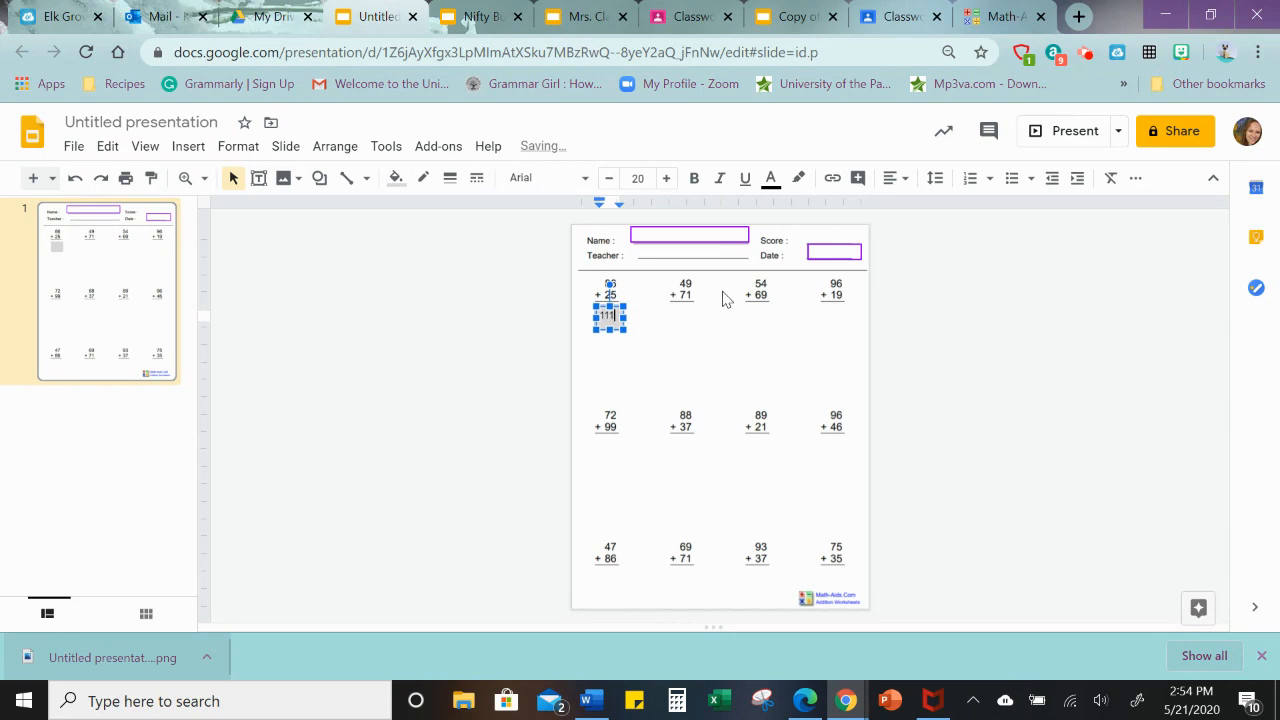
{"action": "left_click", "coordinate": [697, 357]}
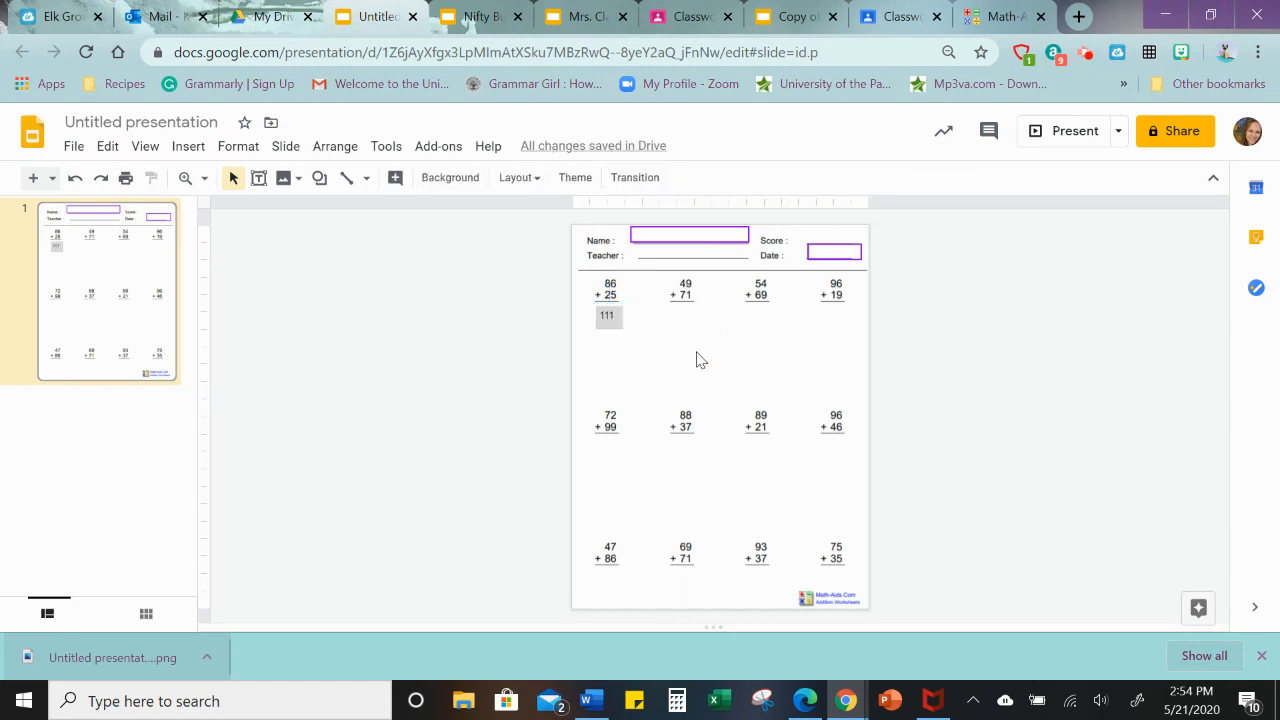
- Increase the font size of the answer box below 86 + 25 to 25 and clear the sample answer
{"action": "left_click", "coordinate": [607, 317]}
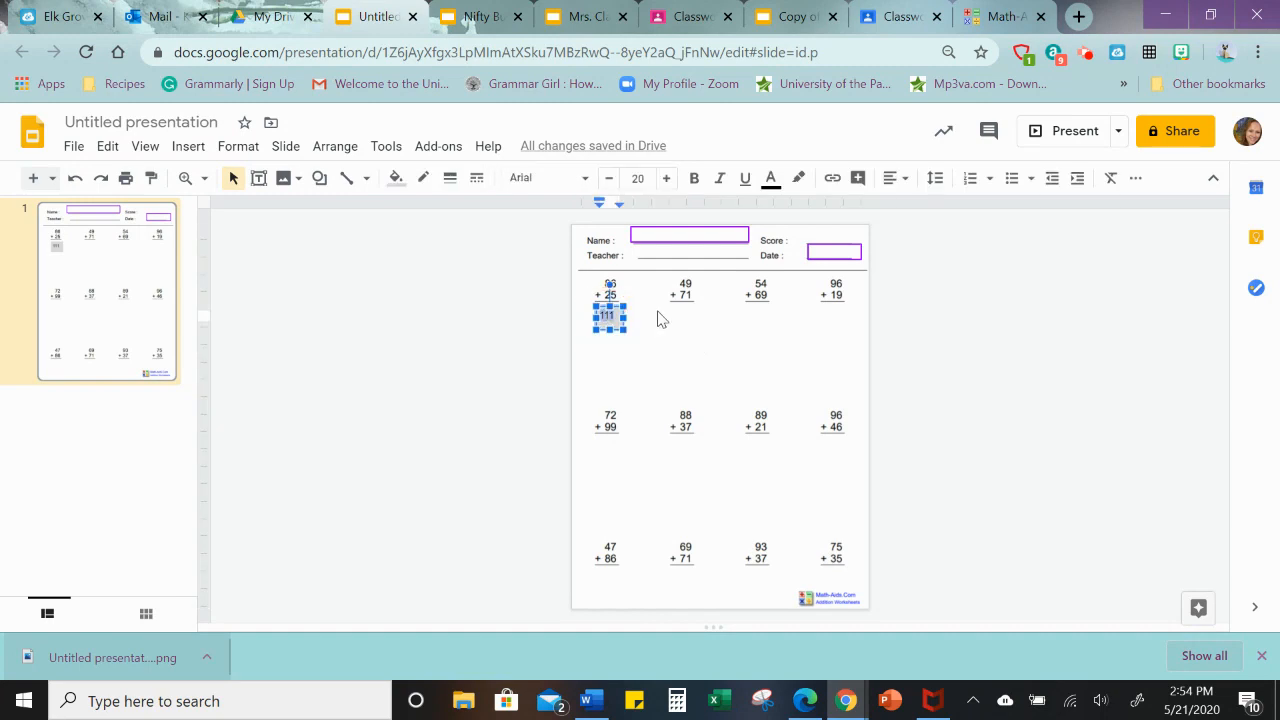
{"action": "left_click", "coordinate": [667, 178]}
{"action": "left_click", "coordinate": [668, 178]}
{"action": "left_click", "coordinate": [668, 178]}
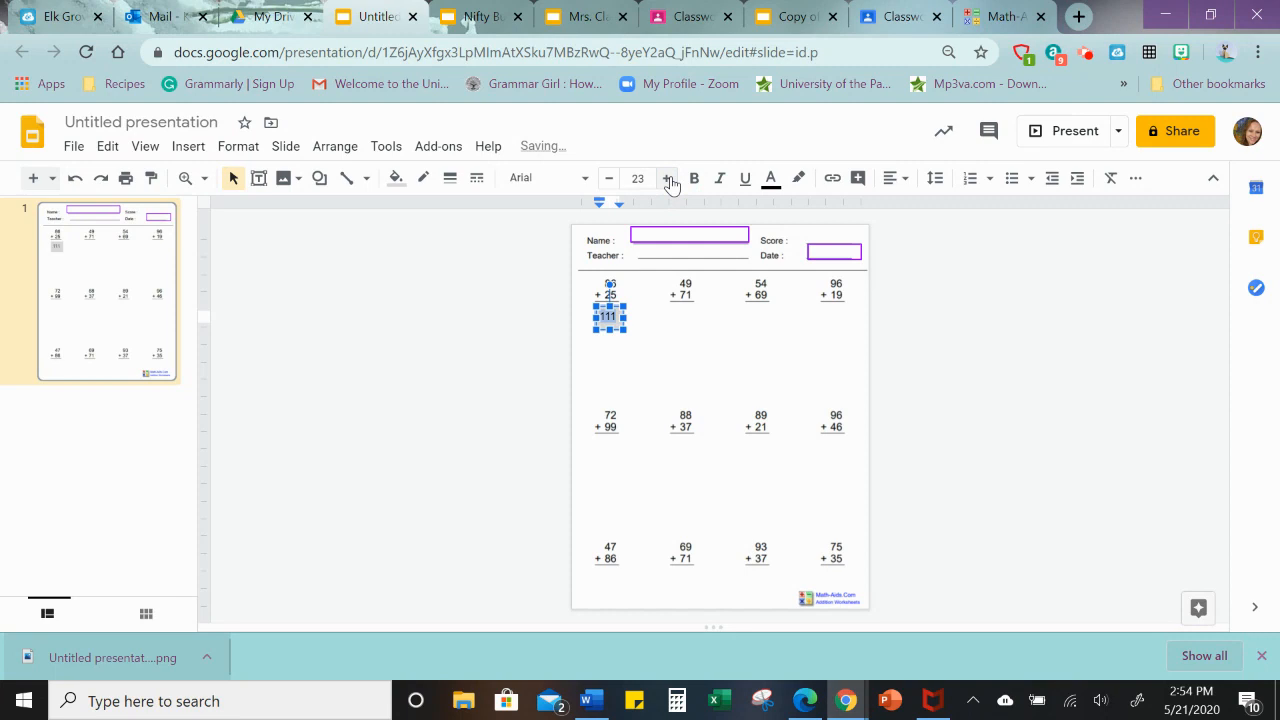
{"action": "left_click", "coordinate": [668, 178]}
{"action": "left_click", "coordinate": [668, 178]}
{"action": "left_click", "coordinate": [693, 368]}
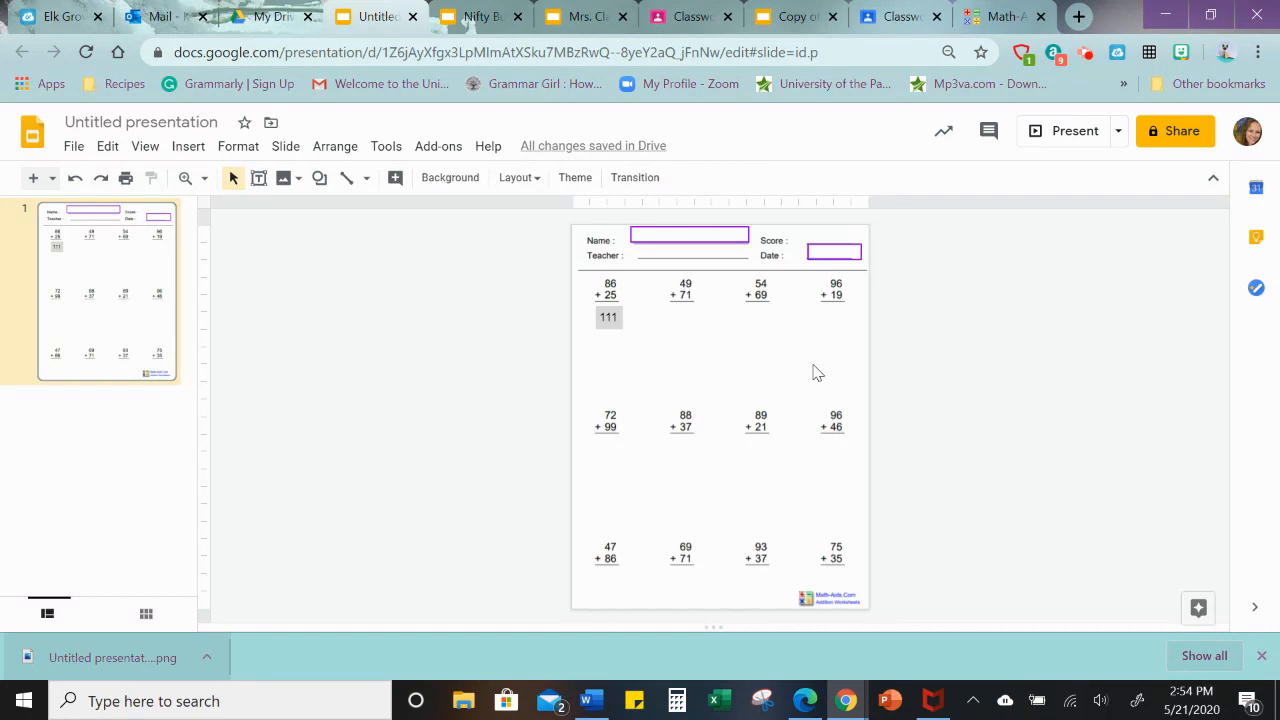
{"action": "left_click", "coordinate": [612, 318]}
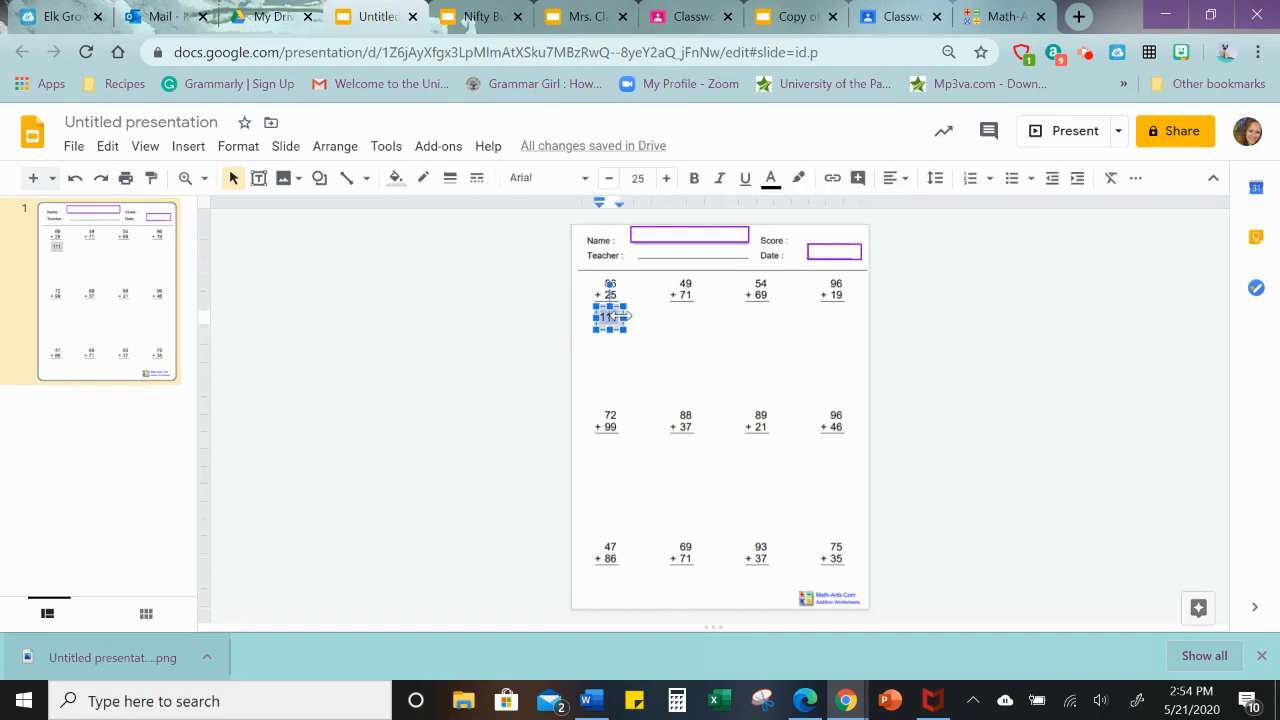
{"action": "key", "text": "BackSpace"}
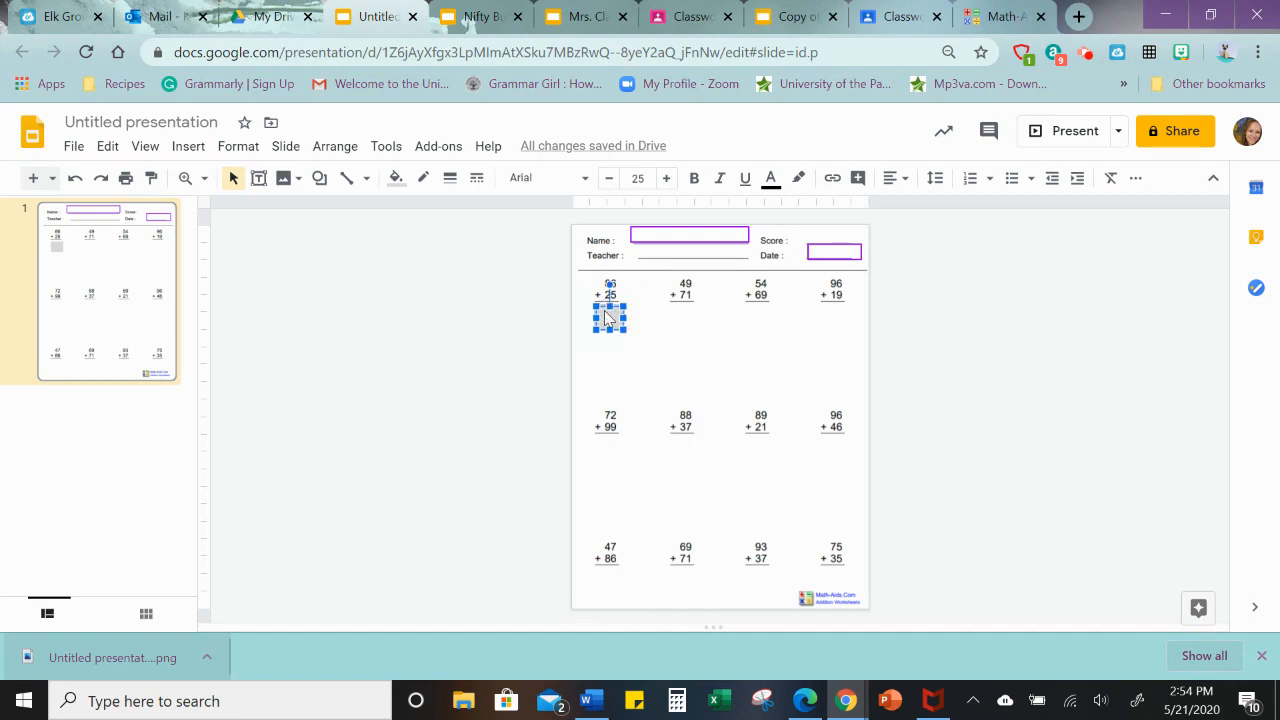
- Duplicate the gray answer box and place the copy directly below the 49 + 71 problem, level with the first box
{"action": "left_click_drag", "start_coordinate": [604, 313], "coordinate": [609, 318]}
{"action": "key", "text": "Up"}
{"action": "key", "text": "Left"}
{"action": "key", "text": "Right"}
{"action": "key", "text": "Right"}
{"action": "key", "text": "Right"}
{"action": "key", "text": "Right"}
{"action": "key", "text": "Right"}
{"action": "key", "text": "Right"}
{"action": "key", "text": "Right"}
{"action": "key", "text": "Right"}
{"action": "key", "text": "Right"}
{"action": "key", "text": "Right"}
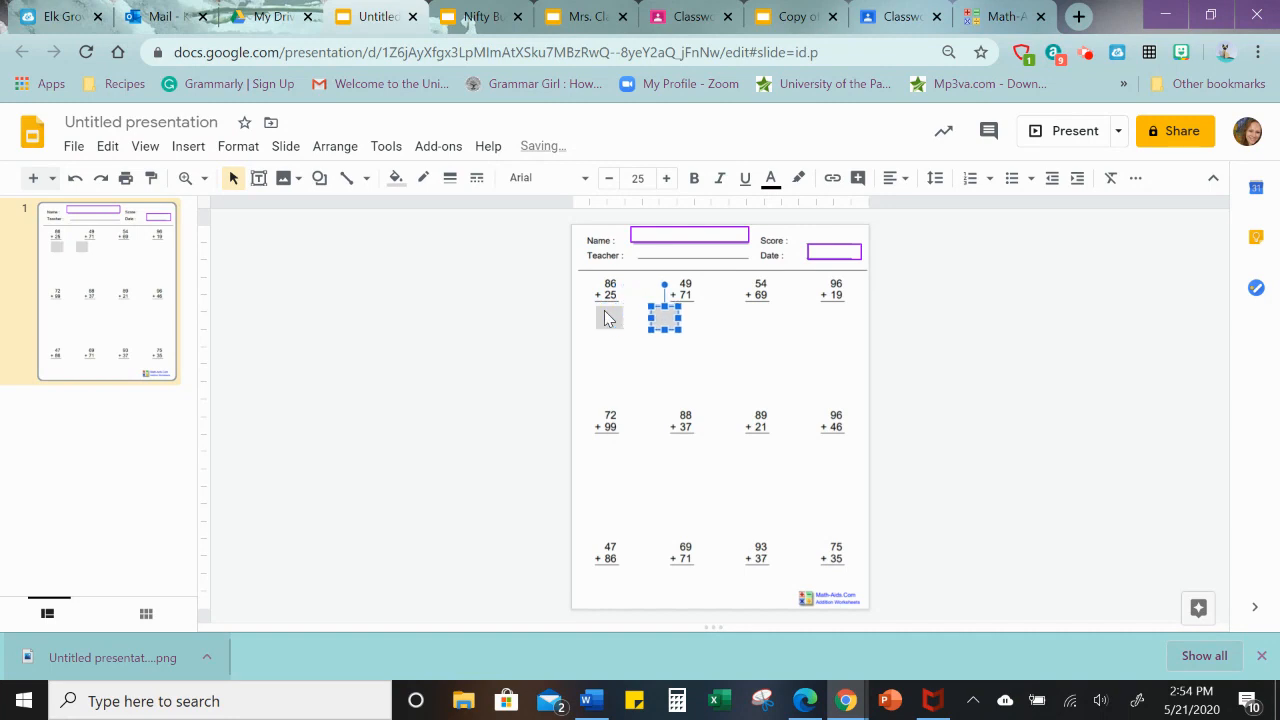
{"action": "key", "text": "Right"}
{"action": "key", "text": "Right"}
{"action": "key", "text": "Right"}
{"action": "key", "text": "Right"}
{"action": "key", "text": "Right"}
{"action": "key", "text": "Left"}
{"action": "key", "text": "Left"}
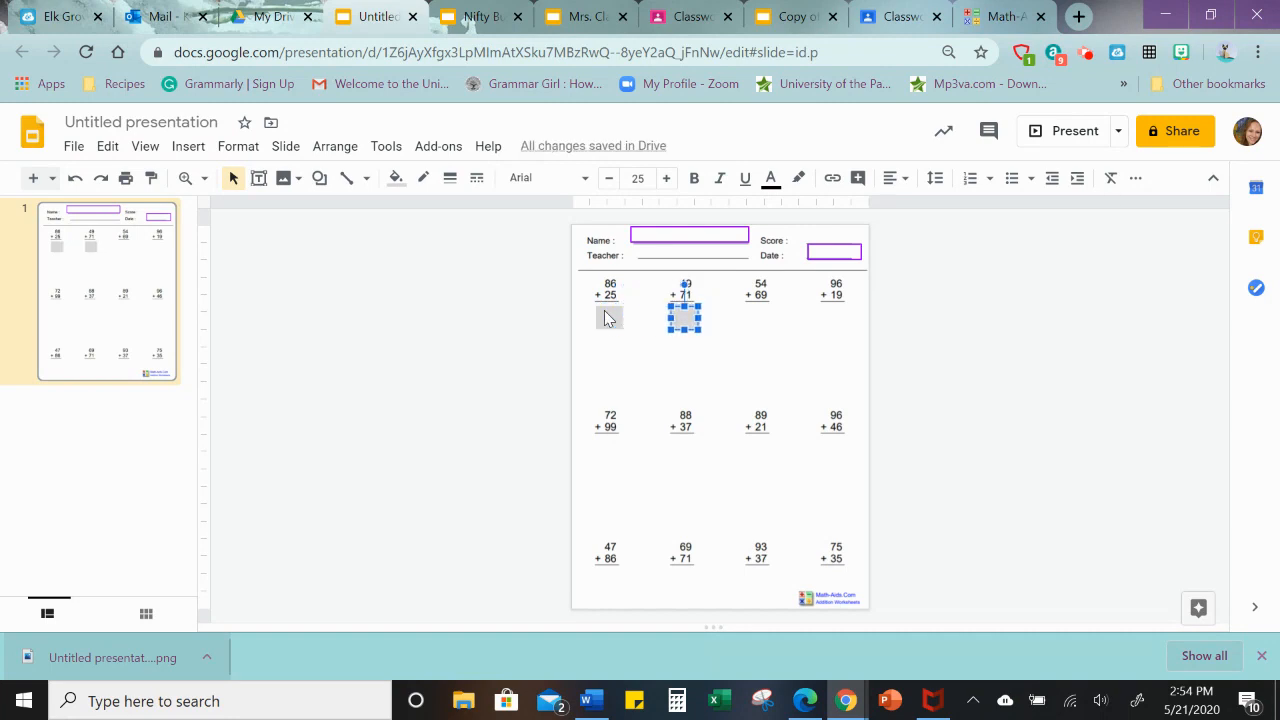
{"action": "left_click", "coordinate": [683, 375]}
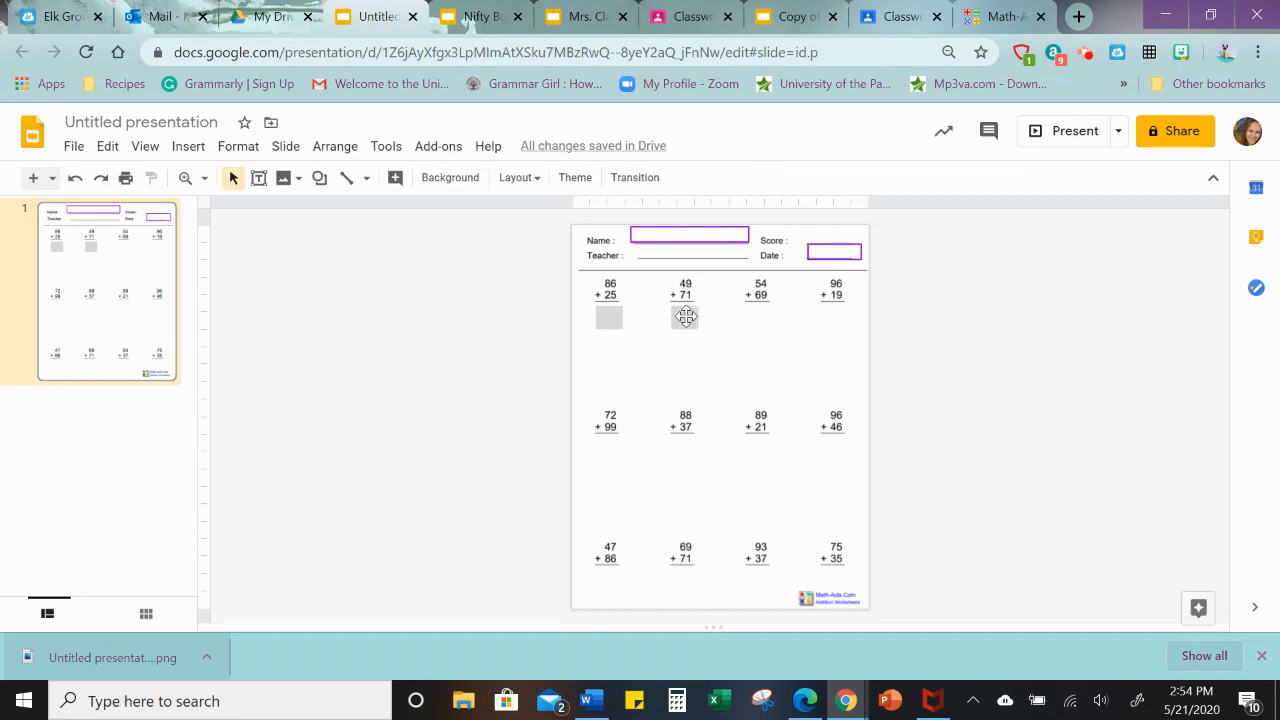
- Test the answer box below 49 + 71 by entering 120
{"action": "left_click", "coordinate": [686, 316]}
{"action": "left_click", "coordinate": [689, 321]}
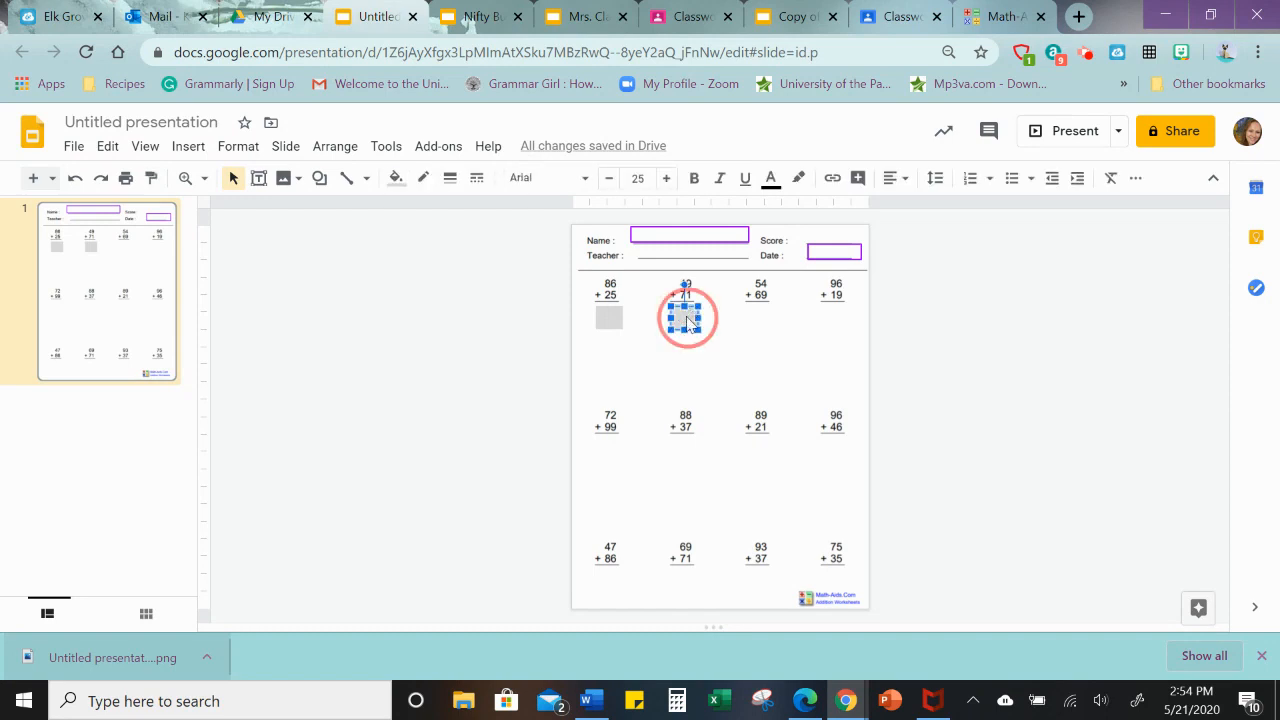
{"action": "type", "text": "120"}
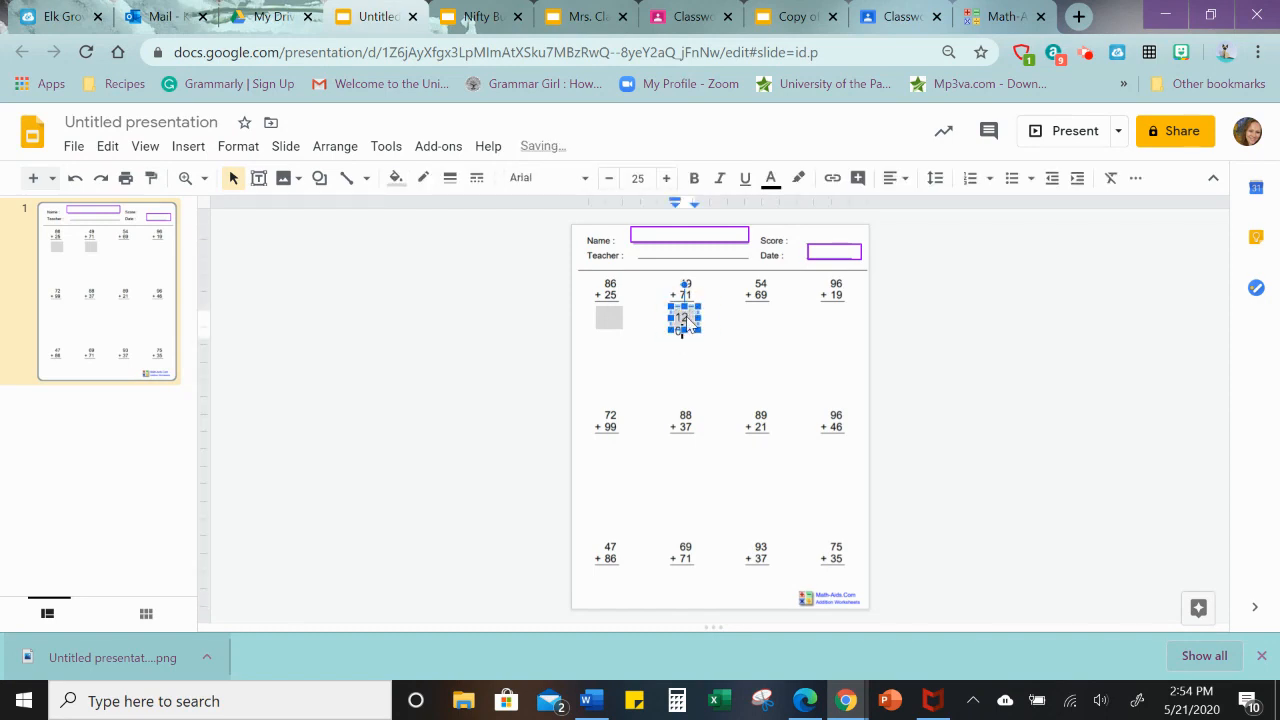
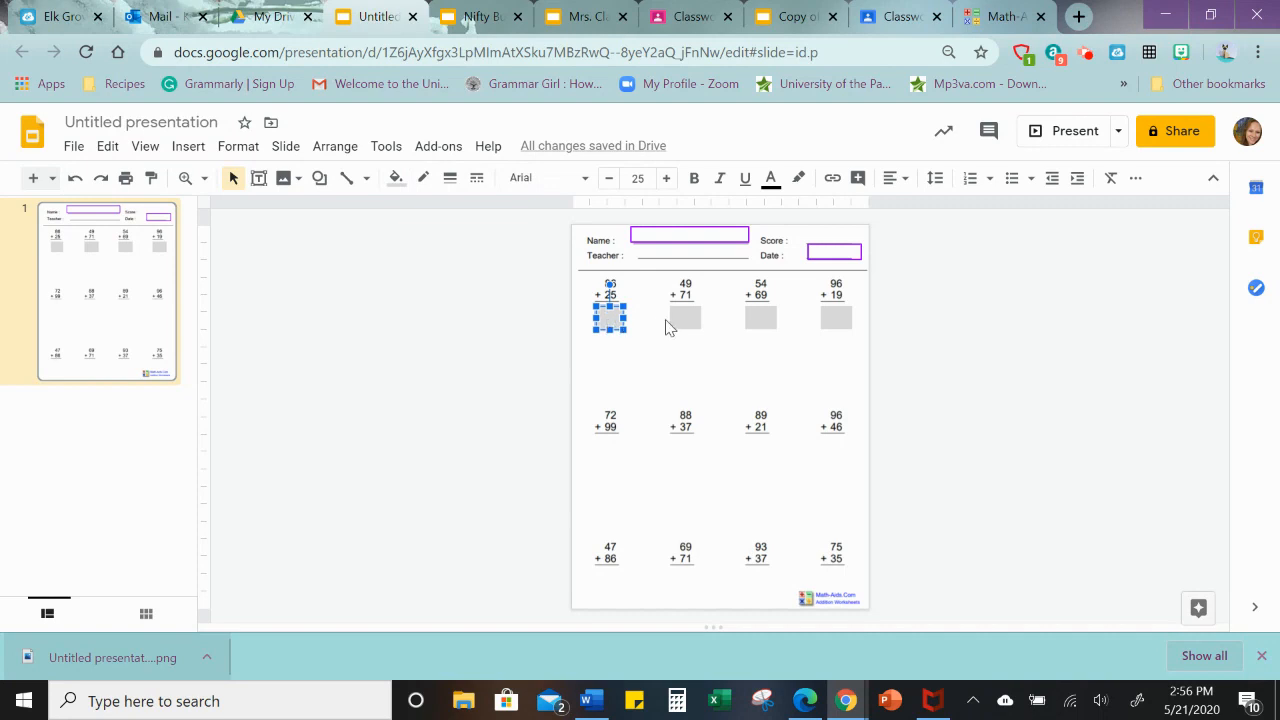
- Copy all four answer boxes of the first row and align the copies below the second row of problems, starting at 72 + 99
{"action": "left_click", "coordinate": [758, 318], "text": "shift"}
{"action": "left_click", "coordinate": [845, 322], "text": "shift"}
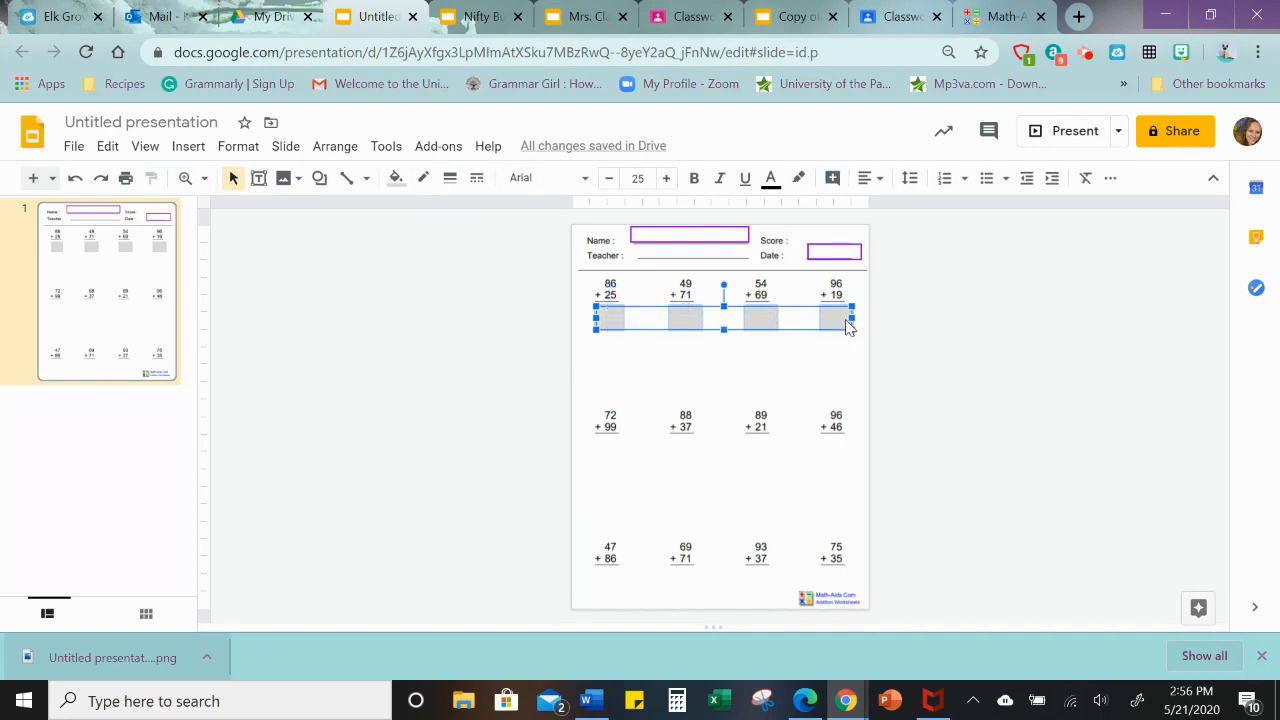
{"action": "key", "text": "Right"}
{"action": "key", "text": "Down"}
{"action": "key", "text": "Left"}
{"action": "key", "text": "Left"}
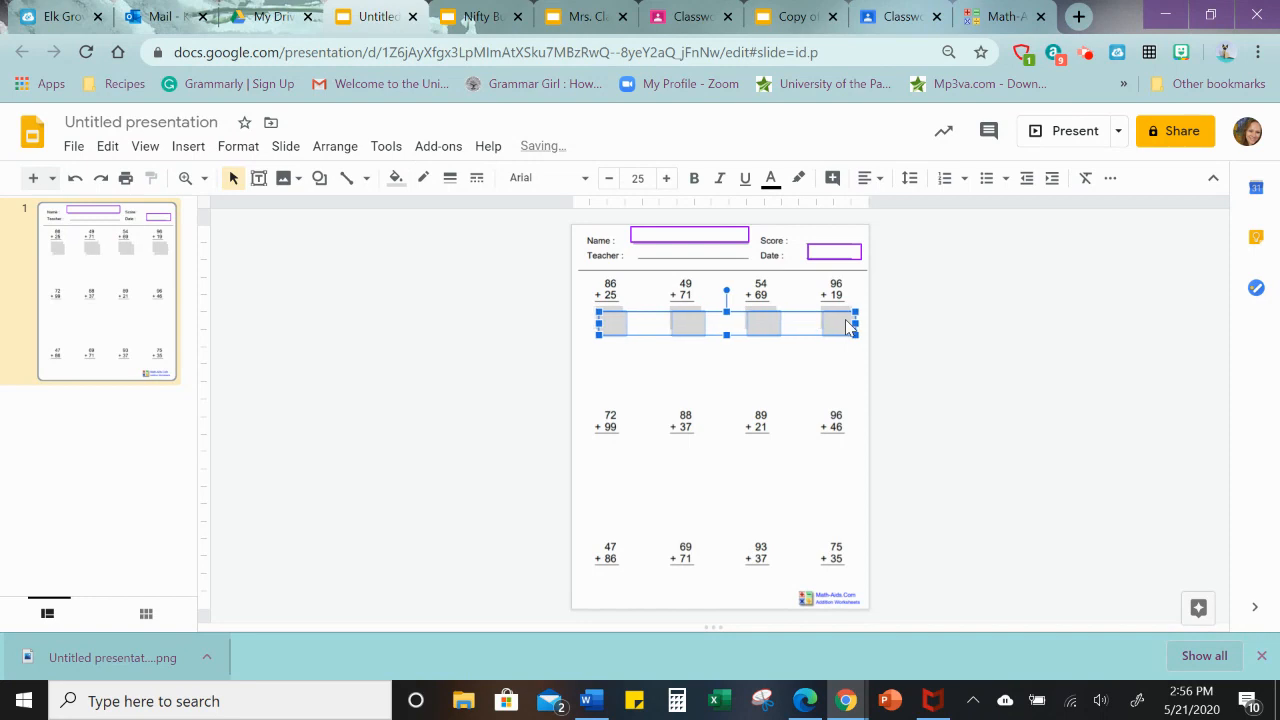
{"action": "key", "text": "Down"}
{"action": "key", "text": "Down"}
{"action": "key", "text": "Down"}
{"action": "key", "text": "Down"}
{"action": "key", "text": "Down"}
{"action": "key", "text": "Down"}
{"action": "key", "text": "Down"}
{"action": "key", "text": "Down"}
{"action": "key", "text": "Down"}
{"action": "key", "text": "Down"}
{"action": "key", "text": "Down"}
{"action": "key", "text": "Down"}
{"action": "key", "text": "Down"}
{"action": "key", "text": "Down"}
{"action": "key", "text": "Down"}
{"action": "key", "text": "Down"}
{"action": "key", "text": "Down"}
{"action": "key", "text": "Down"}
{"action": "key", "text": "Down"}
{"action": "key", "text": "Down"}
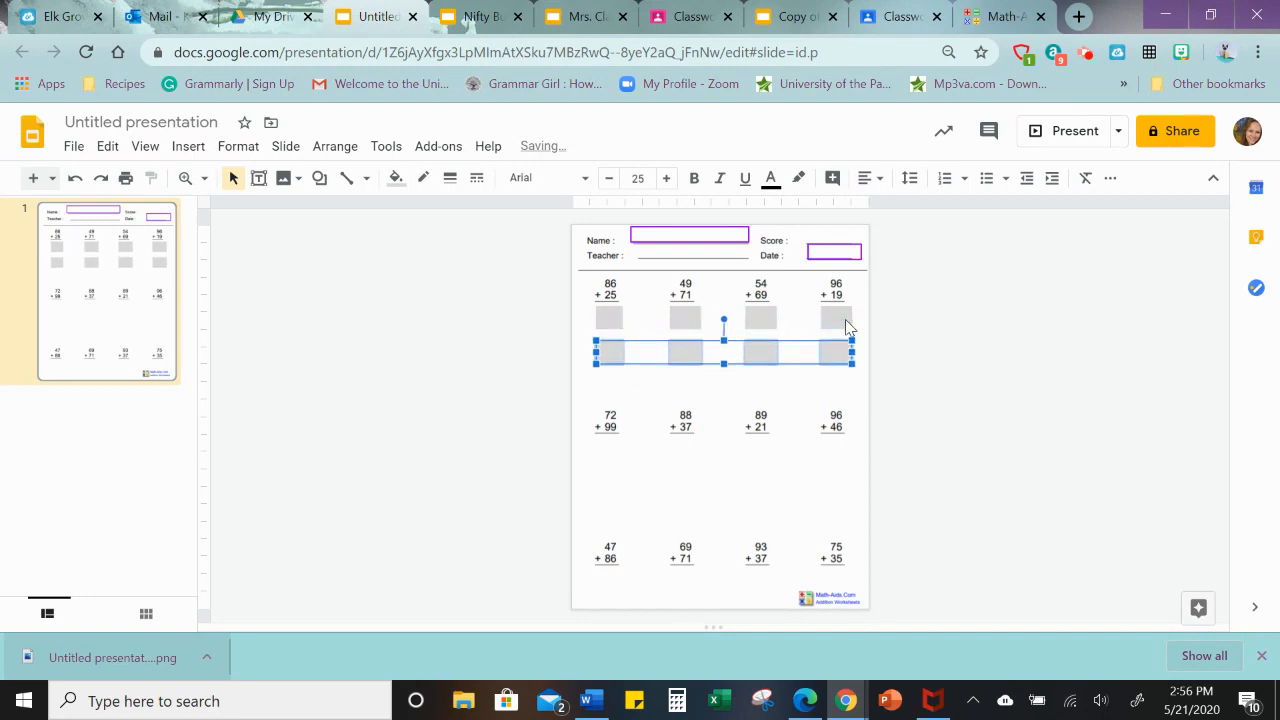
{"action": "key", "text": "Down"}
{"action": "key", "text": "Down"}
{"action": "key", "text": "Down"}
{"action": "key", "text": "Down"}
{"action": "key", "text": "Down"}
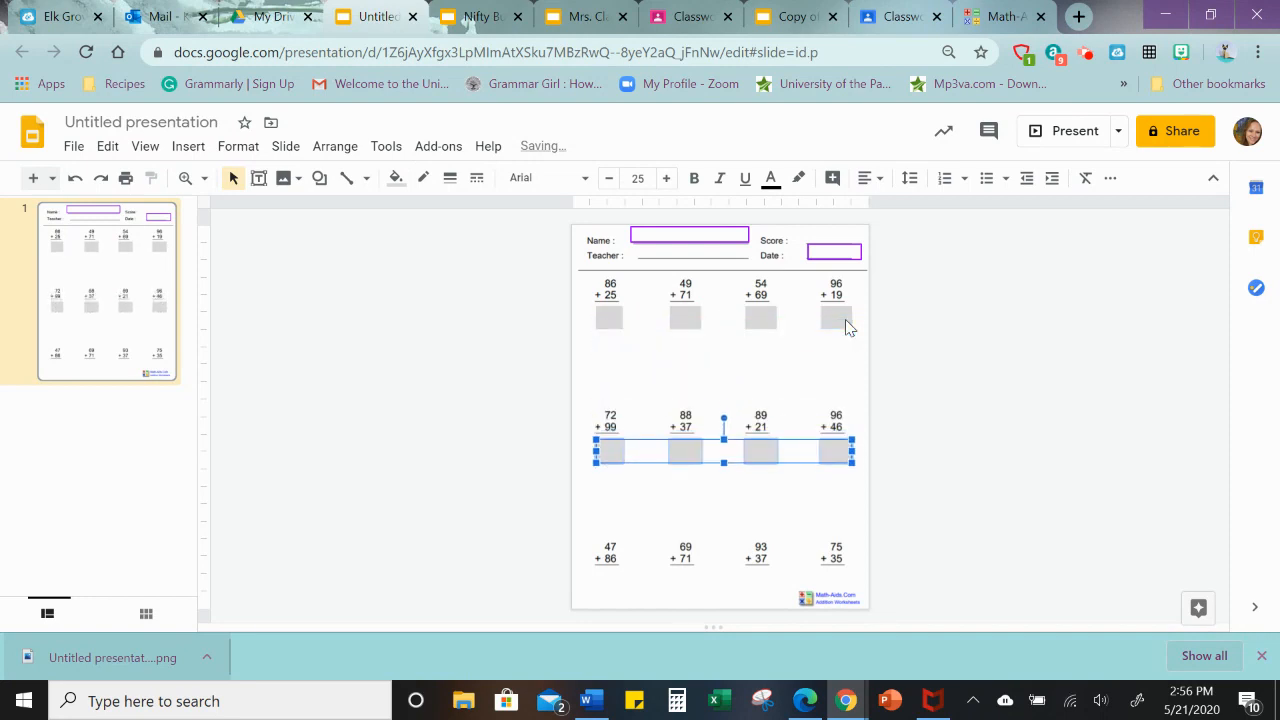
- Paste another set of four answer boxes and align it below the third row of problems, starting at 47 + 86
{"action": "key", "text": "ctrl+v"}
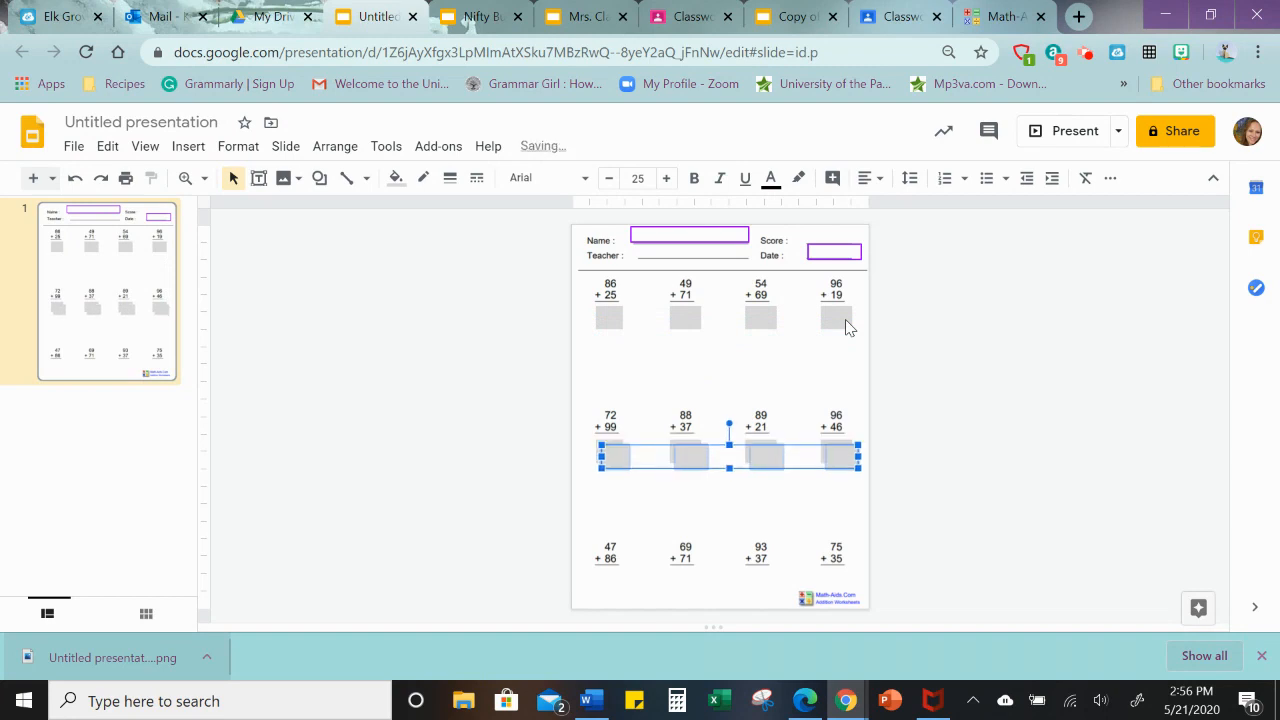
{"action": "key", "text": "Down"}
{"action": "key", "text": "Down"}
{"action": "key", "text": "Down"}
{"action": "key", "text": "Down"}
{"action": "key", "text": "Down"}
{"action": "key", "text": "Down"}
{"action": "key", "text": "Down"}
{"action": "key", "text": "Down"}
{"action": "key", "text": "Down"}
{"action": "key", "text": "Down"}
{"action": "key", "text": "Down"}
{"action": "key", "text": "Down"}
{"action": "key", "text": "Down"}
{"action": "key", "text": "Down"}
{"action": "key", "text": "Down"}
{"action": "key", "text": "Down"}
{"action": "key", "text": "Down"}
{"action": "key", "text": "Down"}
{"action": "key", "text": "Down"}
{"action": "key", "text": "Down"}
{"action": "key", "text": "Down"}
{"action": "key", "text": "Down"}
{"action": "key", "text": "Down"}
{"action": "key", "text": "Down"}
{"action": "key", "text": "Down"}
{"action": "key", "text": "Down"}
{"action": "key", "text": "Down"}
{"action": "key", "text": "Down"}
{"action": "key", "text": "Down"}
{"action": "key", "text": "Down"}
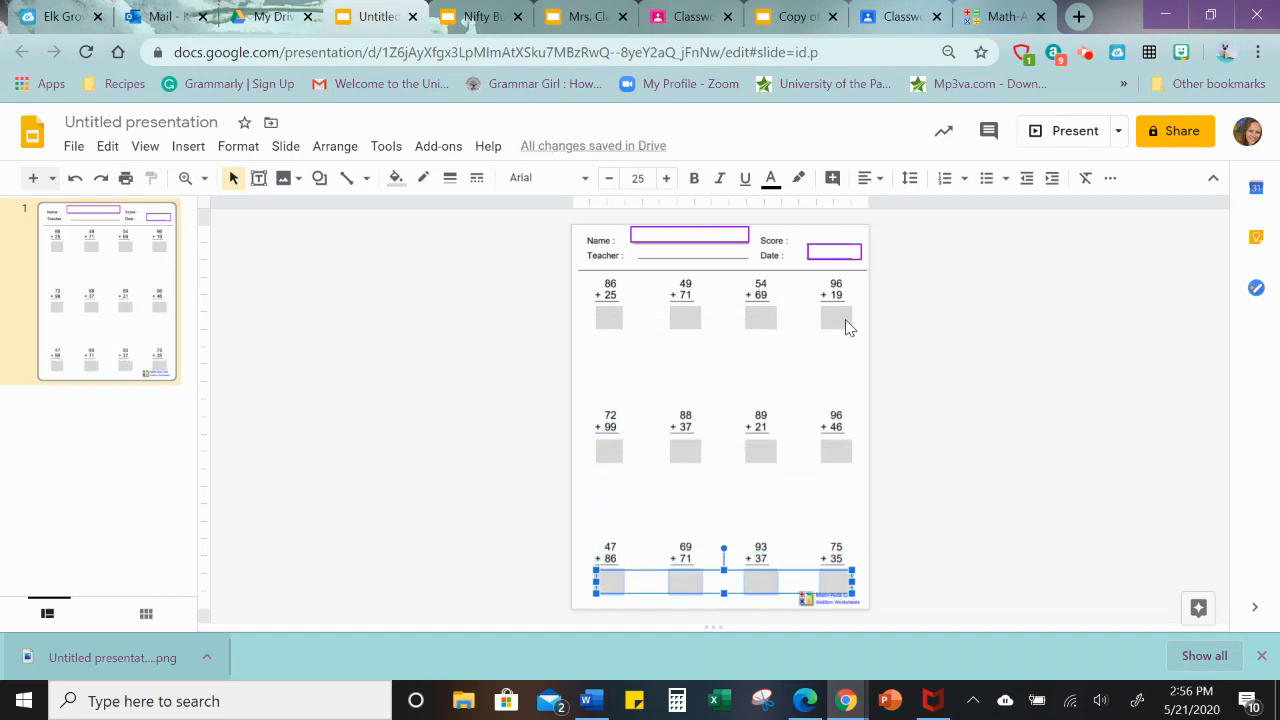
{"action": "left_click", "coordinate": [617, 497]}
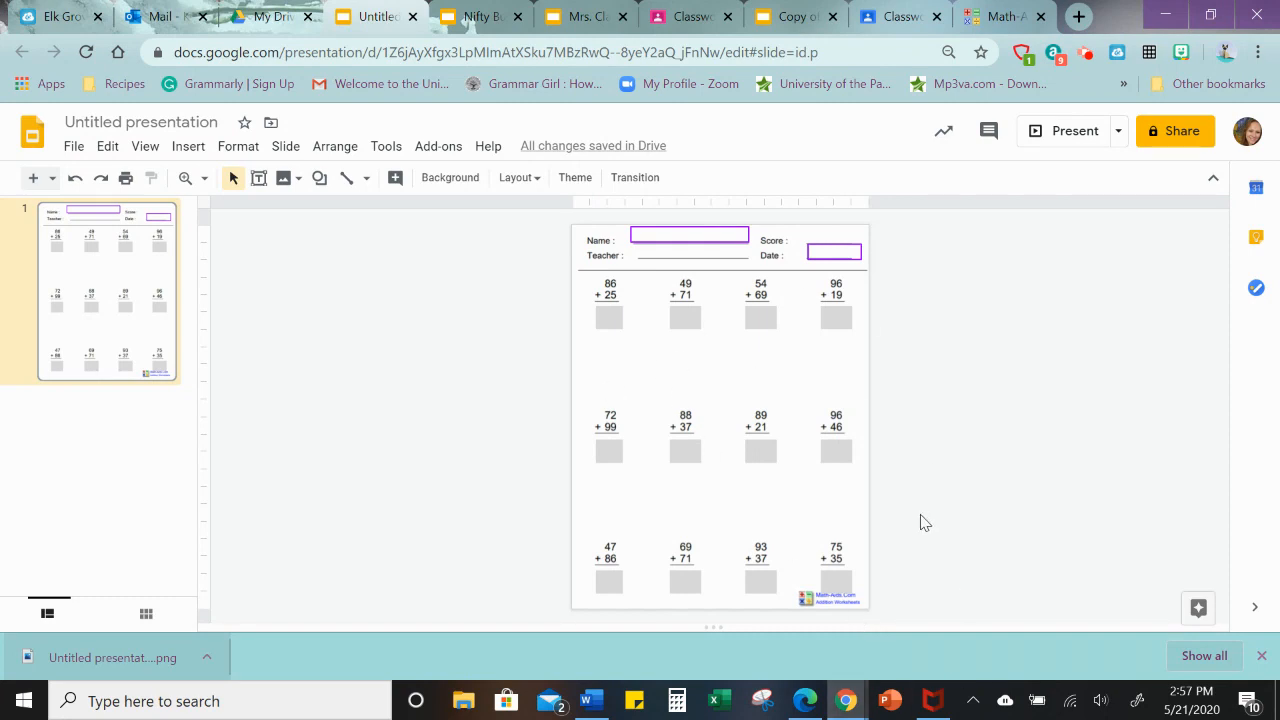
- Switch to the Nifty Buttons and Tools Icons presentation and examine the answer boxes and student instruction boxes on slides 4 to 7
{"action": "left_click", "coordinate": [472, 20]}
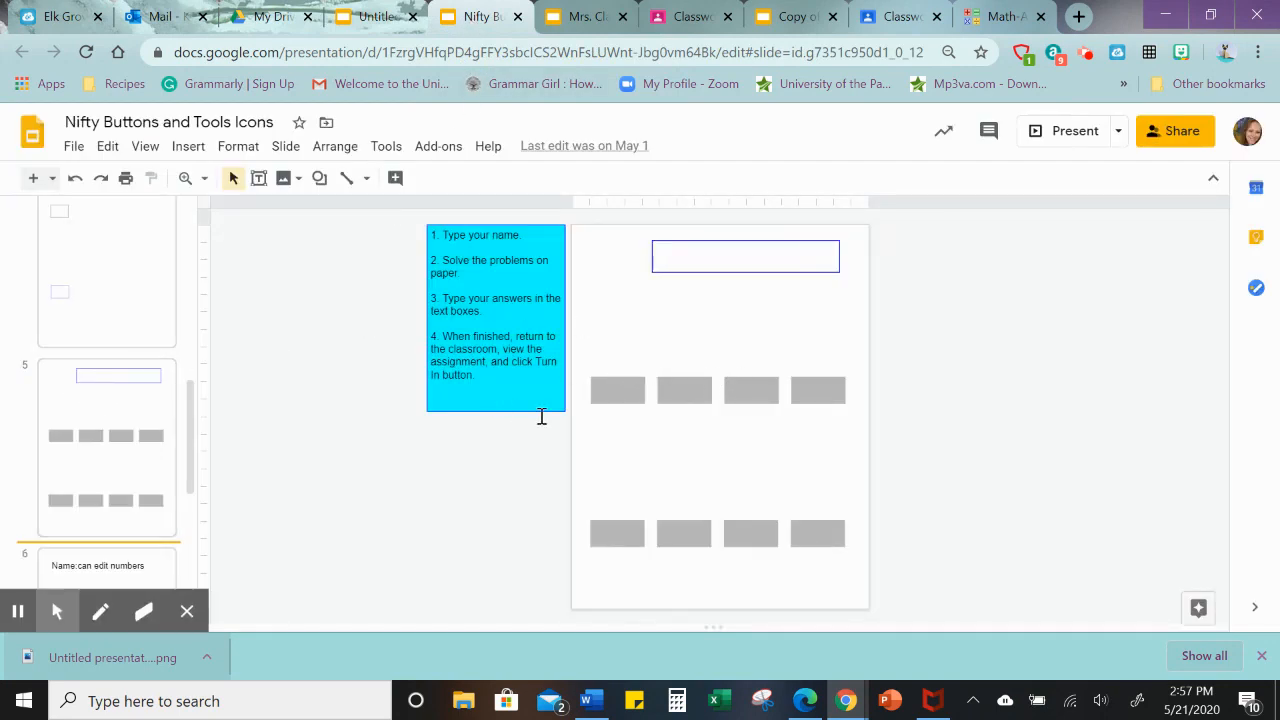
{"action": "scroll", "coordinate": [100, 330], "scroll_direction": "down", "scroll_amount": 3}
{"action": "scroll", "coordinate": [91, 330], "scroll_direction": "down", "scroll_amount": 3}
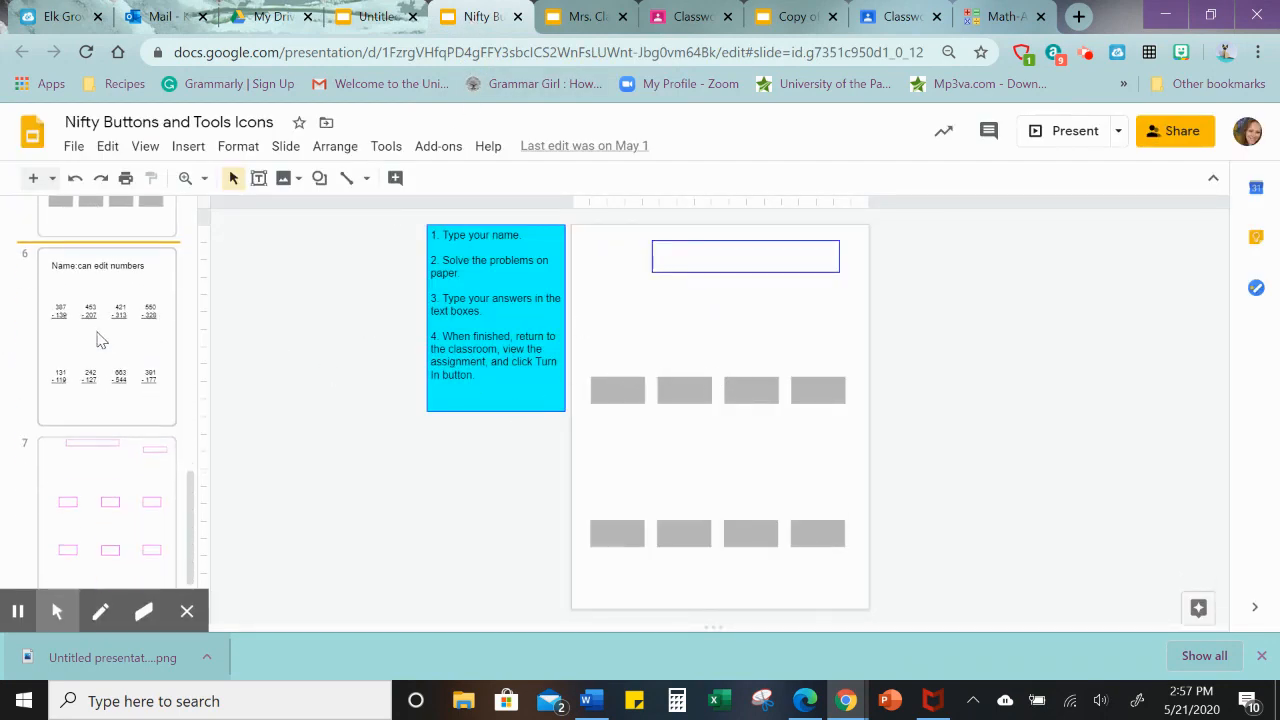
{"action": "left_click", "coordinate": [128, 456]}
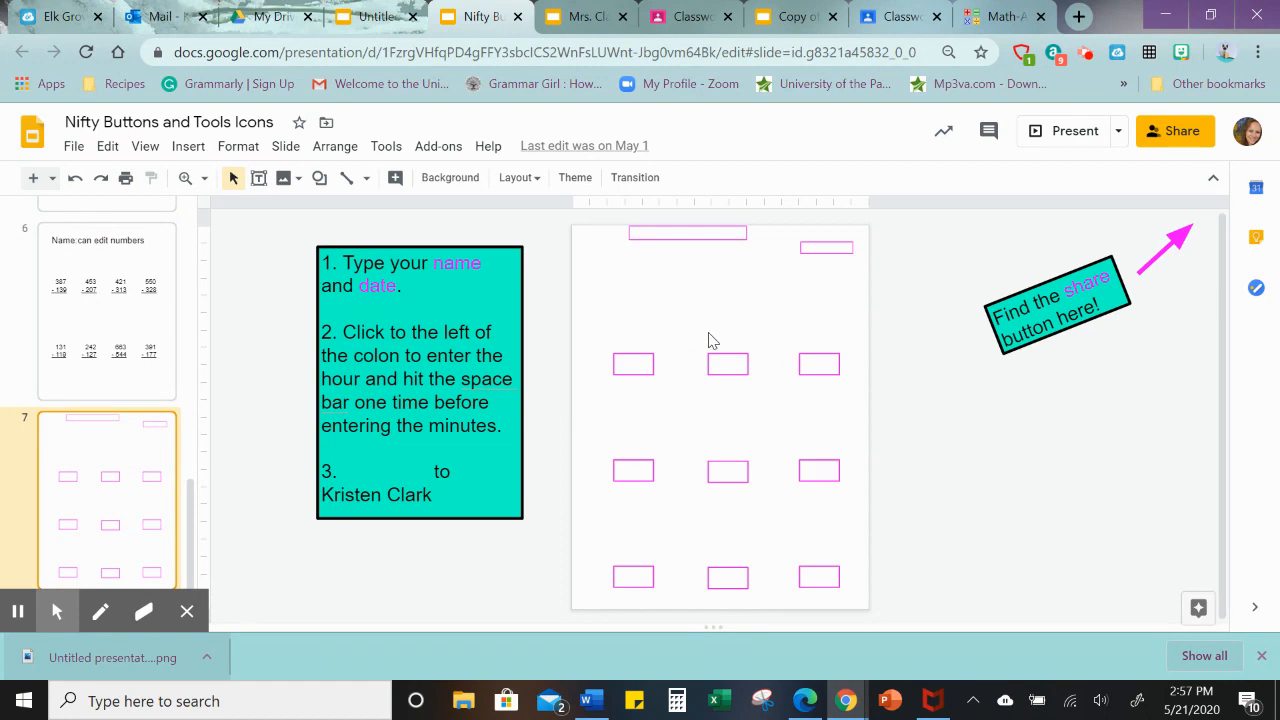
{"action": "scroll", "coordinate": [92, 366], "scroll_direction": "up", "scroll_amount": 1}
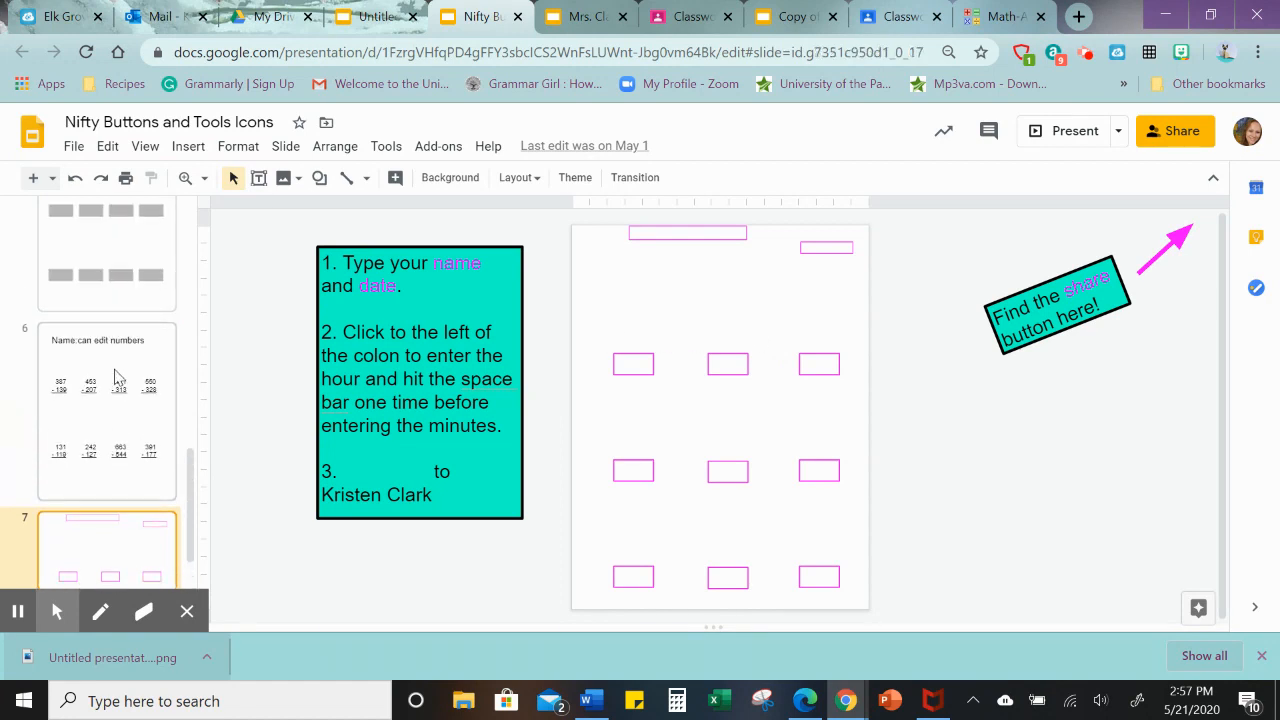
{"action": "left_click", "coordinate": [116, 378]}
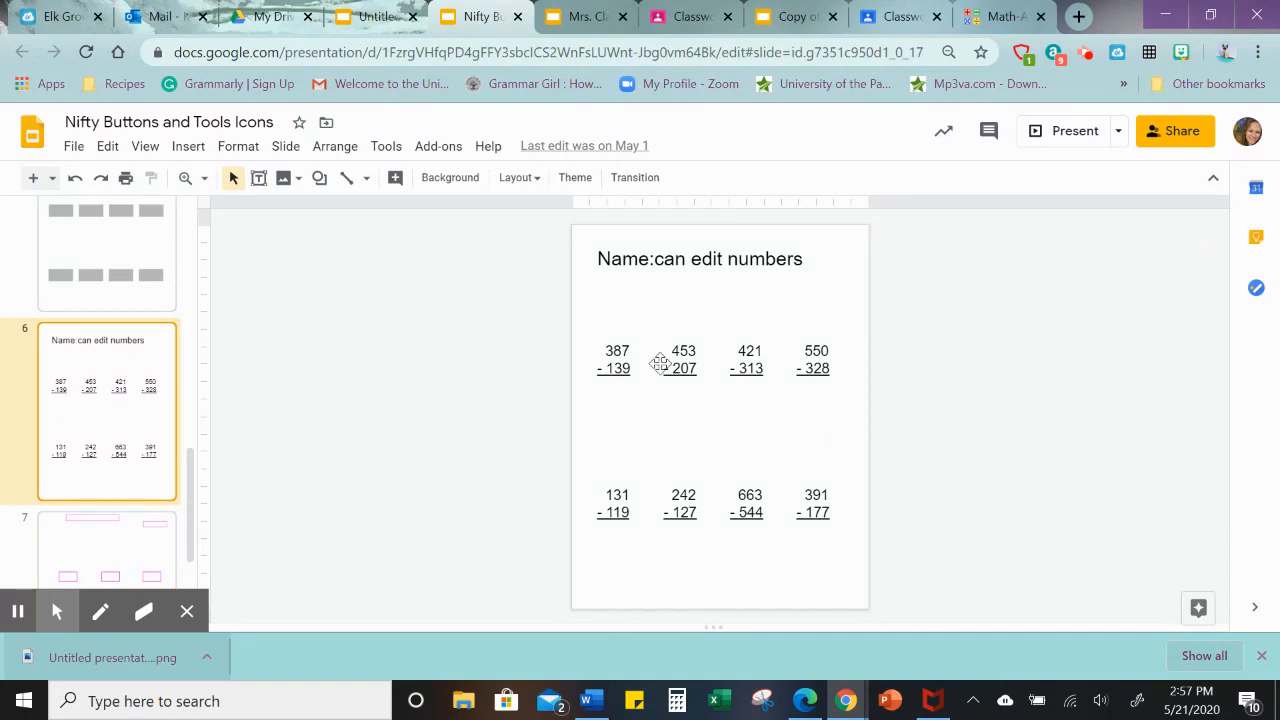
{"action": "scroll", "coordinate": [215, 395], "scroll_direction": "up", "scroll_amount": 1}
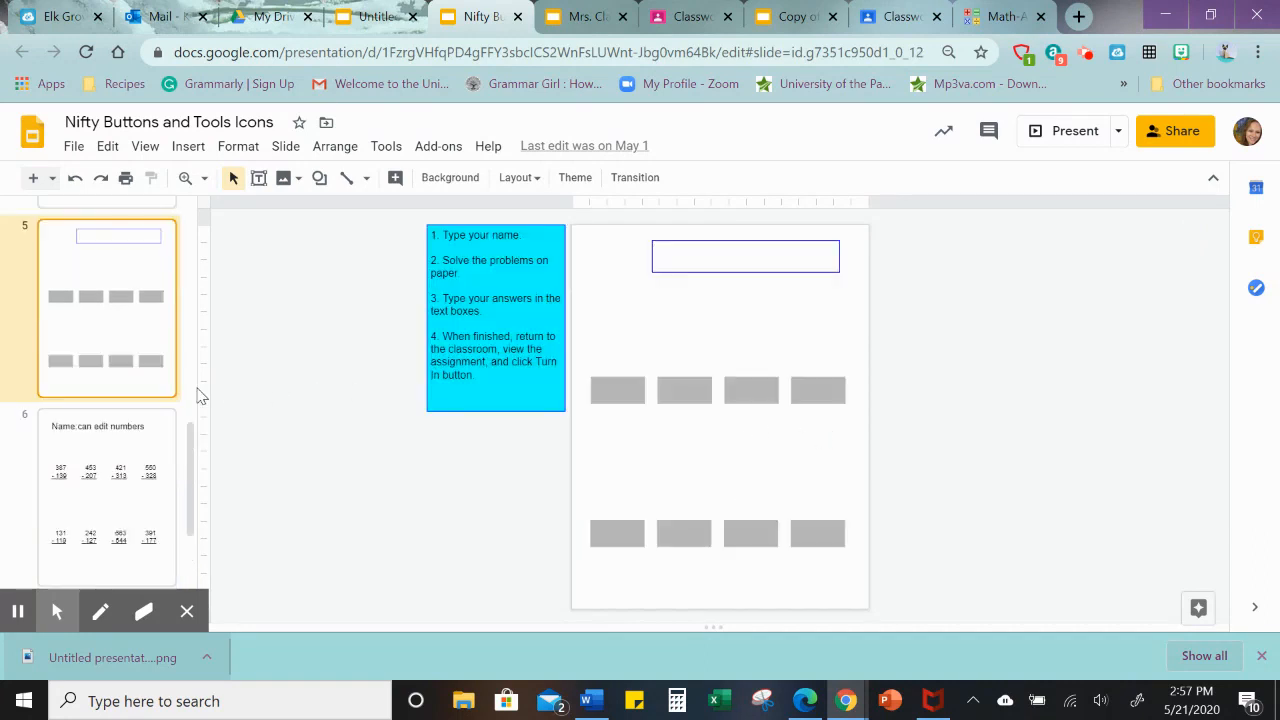
{"action": "scroll", "coordinate": [181, 385], "scroll_direction": "up", "scroll_amount": 1}
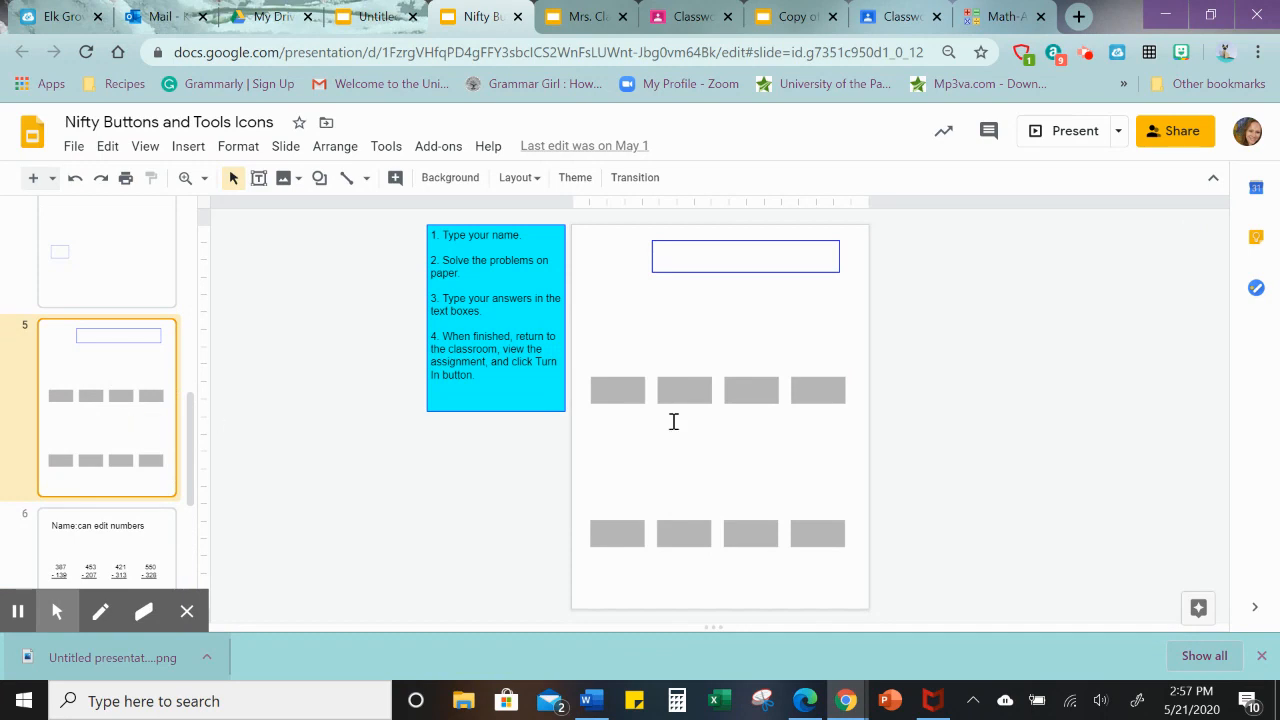
{"action": "scroll", "coordinate": [105, 415], "scroll_direction": "up", "scroll_amount": 1}
{"action": "left_click", "coordinate": [107, 416]}
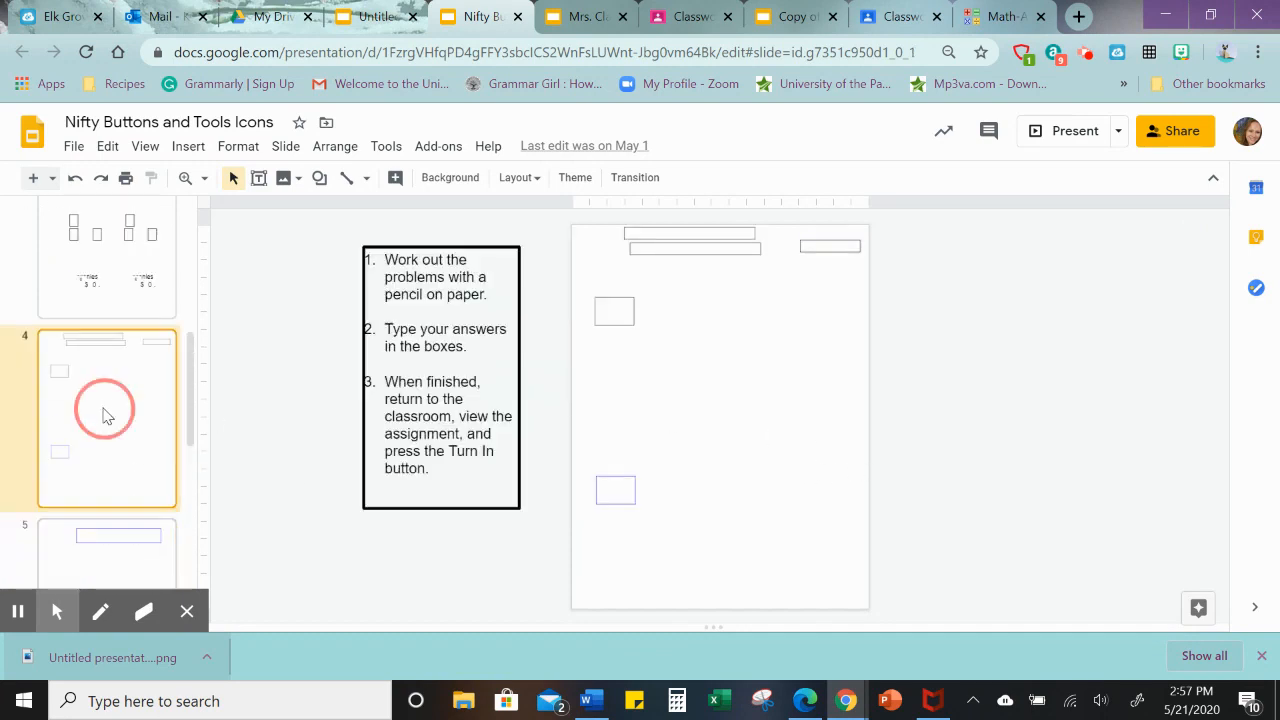
- Examine the answer box templates and student direction boxes on slides 3 to 1 of the Nifty Buttons presentation
{"action": "scroll", "coordinate": [123, 296], "scroll_direction": "up", "scroll_amount": 1}
{"action": "scroll", "coordinate": [125, 295], "scroll_direction": "up", "scroll_amount": 1}
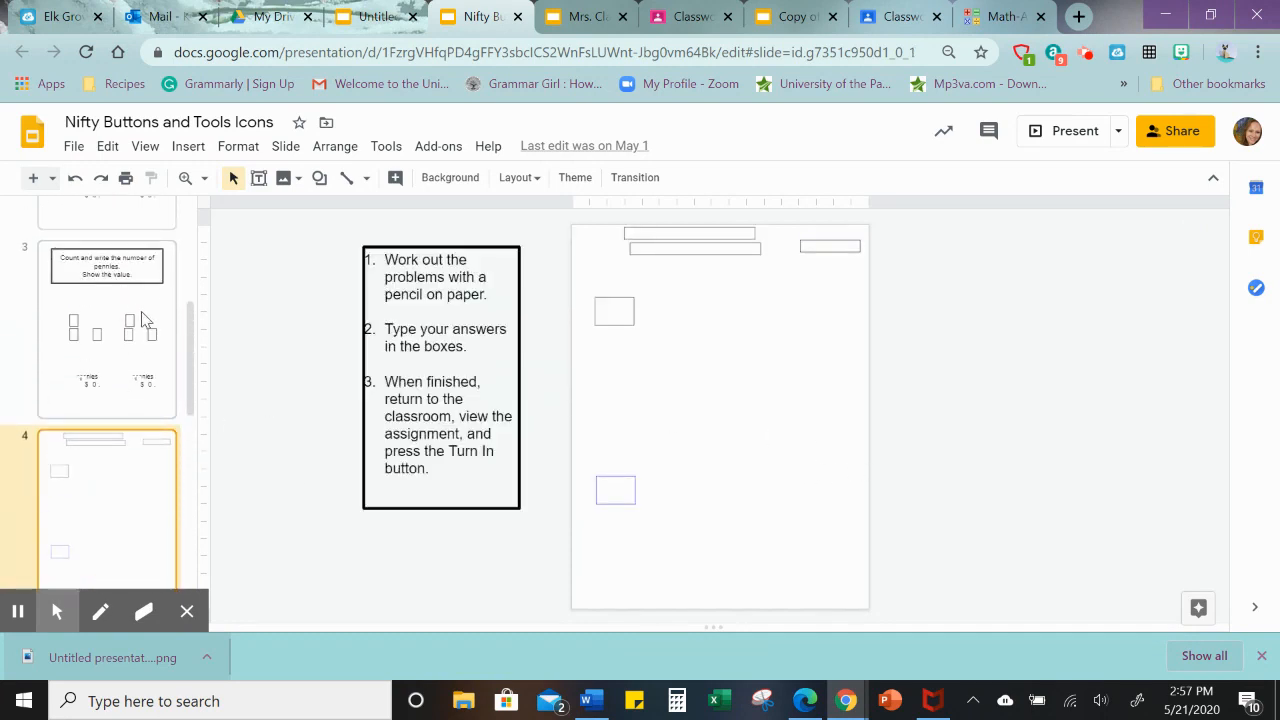
{"action": "left_click", "coordinate": [141, 311]}
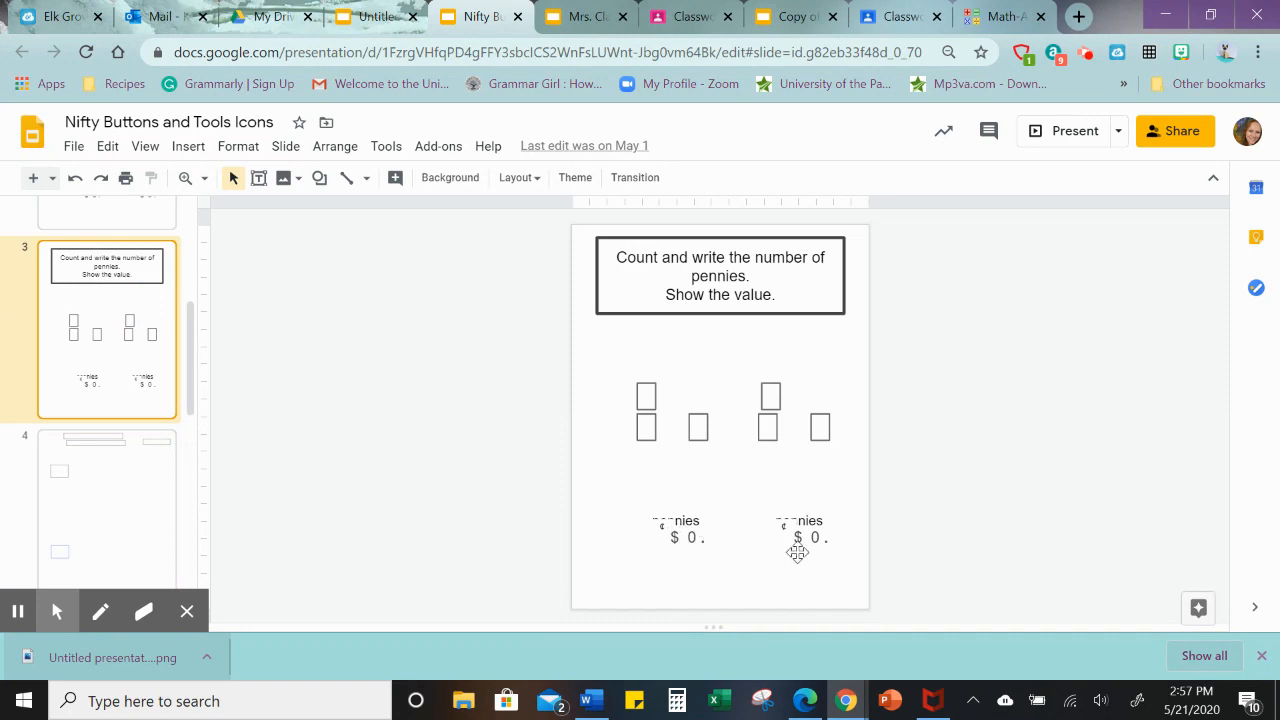
{"action": "scroll", "coordinate": [160, 357], "scroll_direction": "up", "scroll_amount": 1}
{"action": "scroll", "coordinate": [155, 357], "scroll_direction": "up", "scroll_amount": 2}
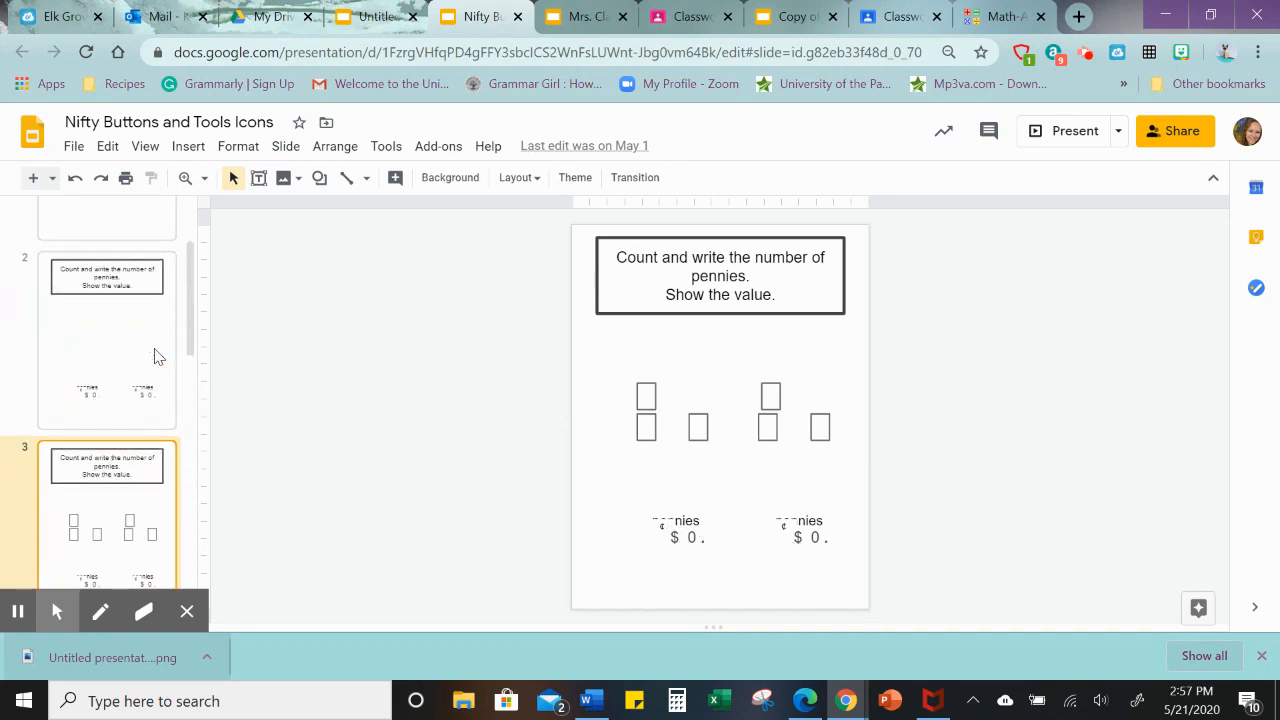
{"action": "scroll", "coordinate": [150, 358], "scroll_direction": "up", "scroll_amount": 2}
{"action": "left_click", "coordinate": [145, 361]}
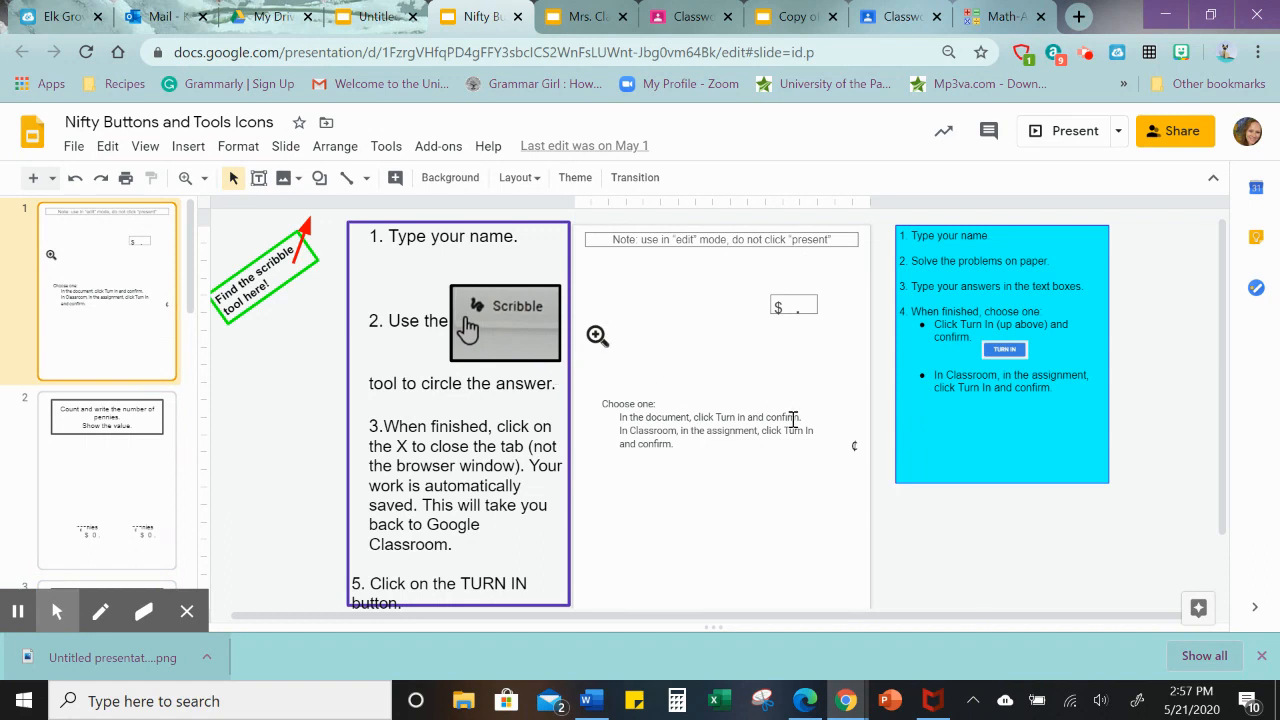
{"action": "scroll", "coordinate": [791, 420], "scroll_direction": "up", "scroll_amount": 1}
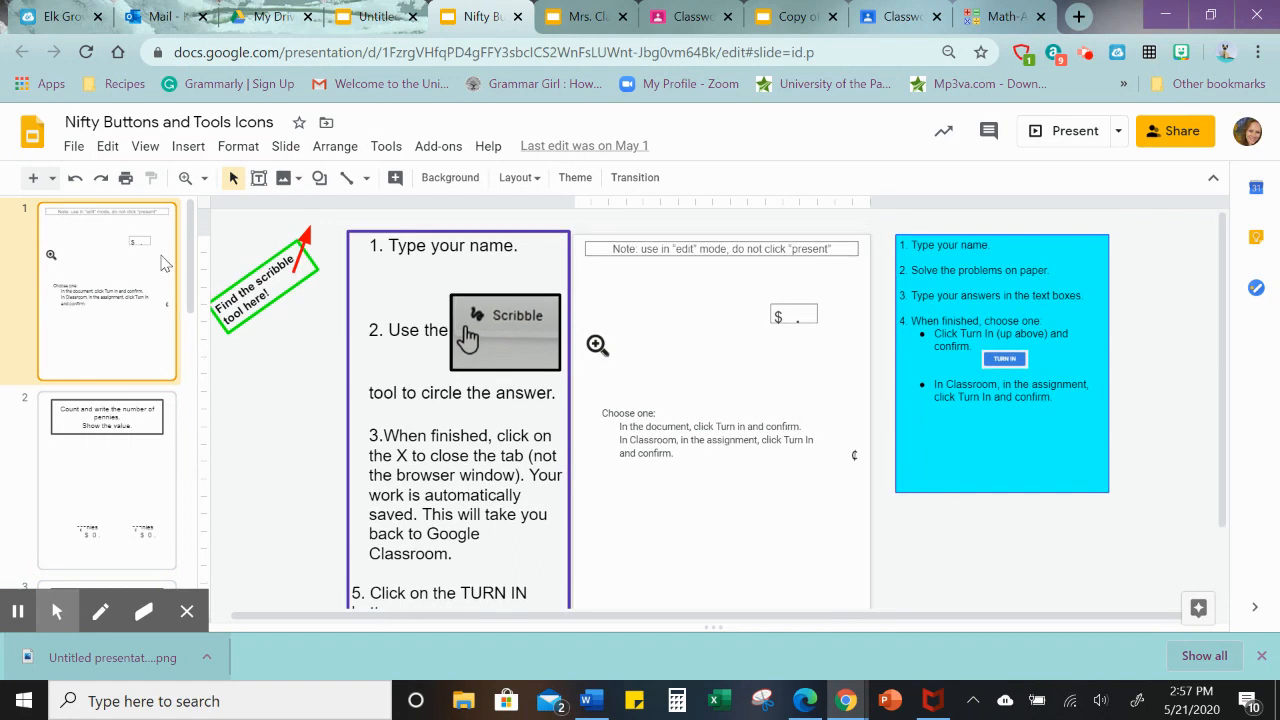
- Return to the untitled worksheet presentation and select all the text boxes on the first slide
{"action": "left_click", "coordinate": [366, 20]}
{"action": "left_click", "coordinate": [576, 232]}
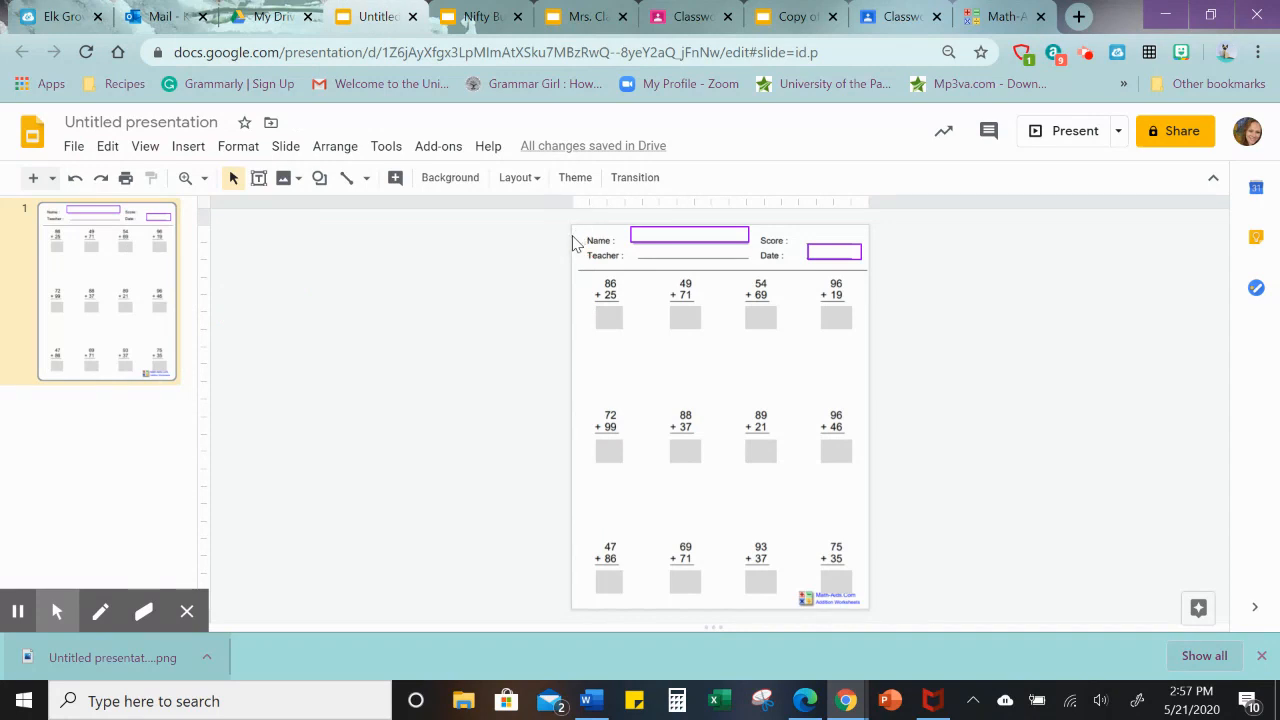
{"action": "key", "text": "ctrl+a"}
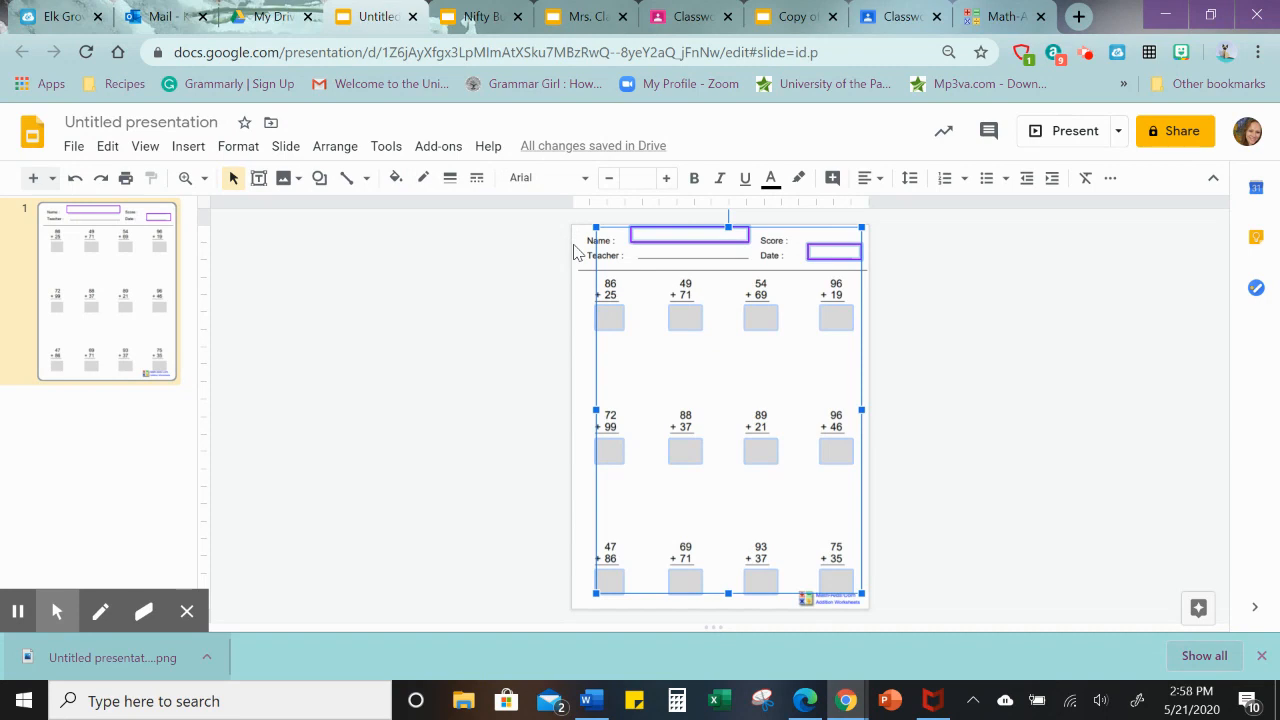
- Add a new slide after the worksheet and delete its title and text placeholders
{"action": "left_click", "coordinate": [127, 440]}
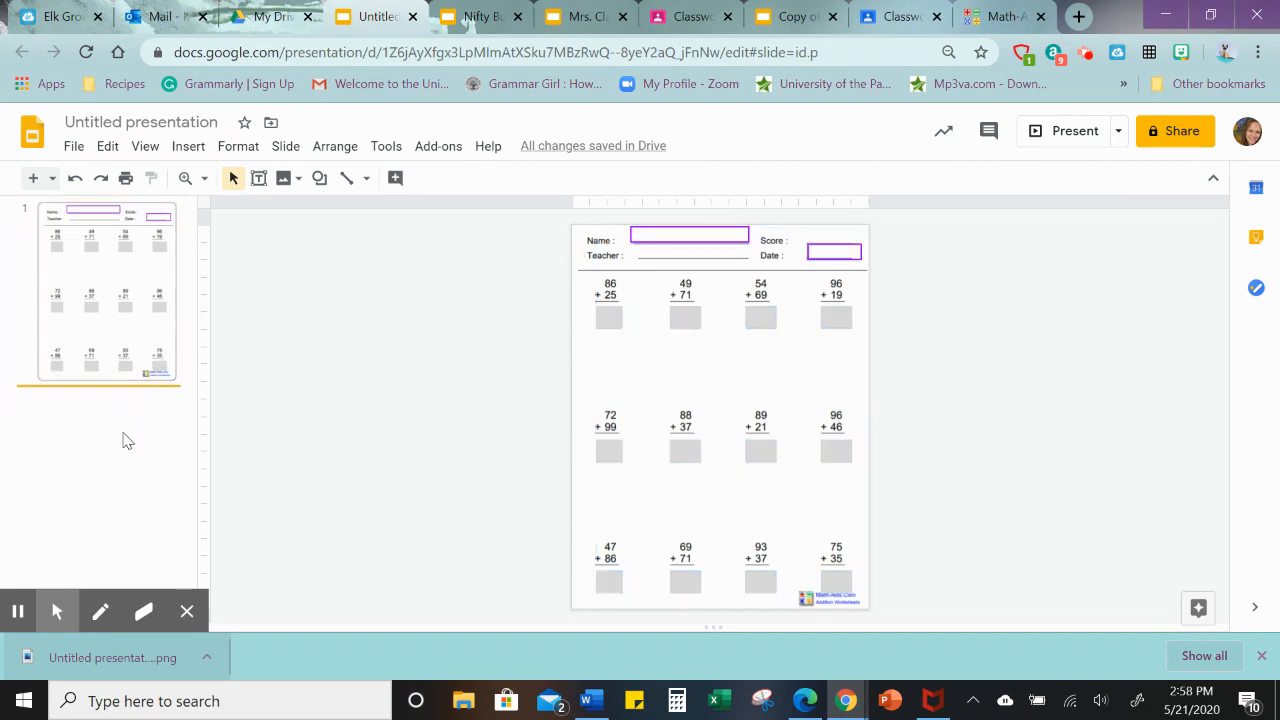
{"action": "key", "text": "ctrl+m"}
{"action": "left_click_drag", "start_coordinate": [617, 241], "coordinate": [715, 414]}
{"action": "key", "text": "Delete"}
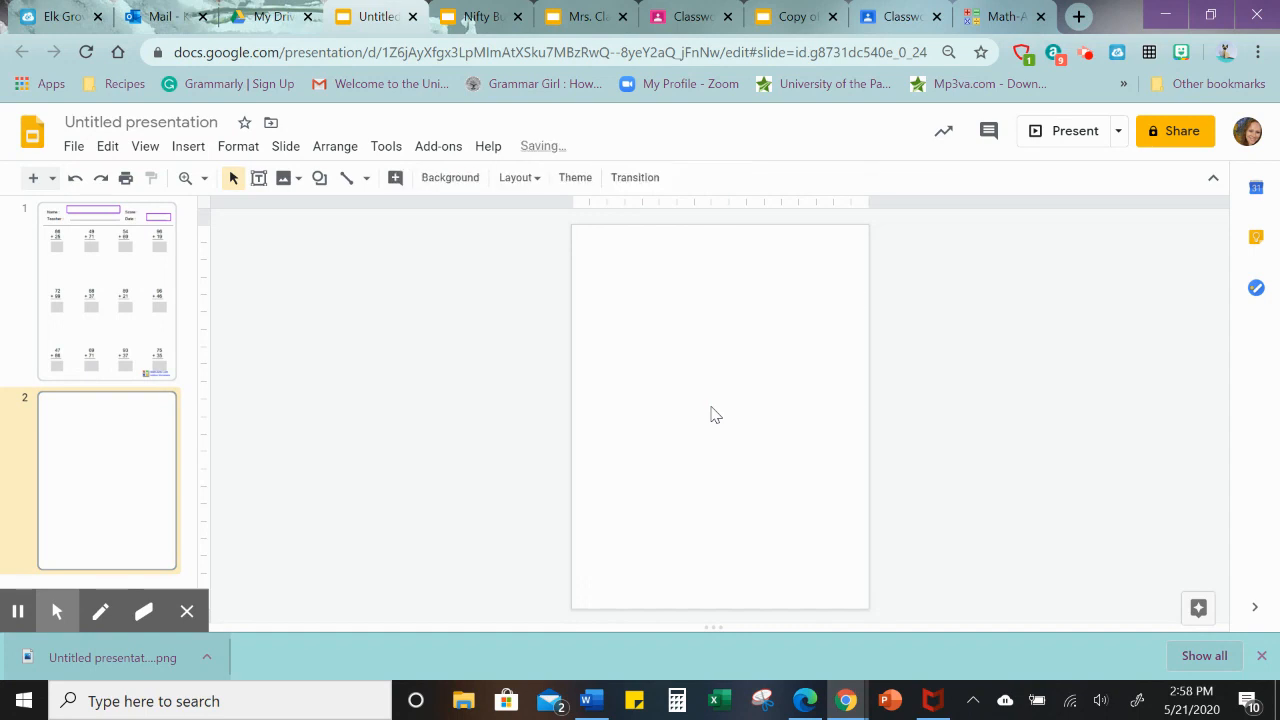
- Open the Math-Aids worksheet starting with 85 + 26 in print preview, capture the whole page with Snipping Tool, and close the snip
{"action": "left_click", "coordinate": [1004, 14]}
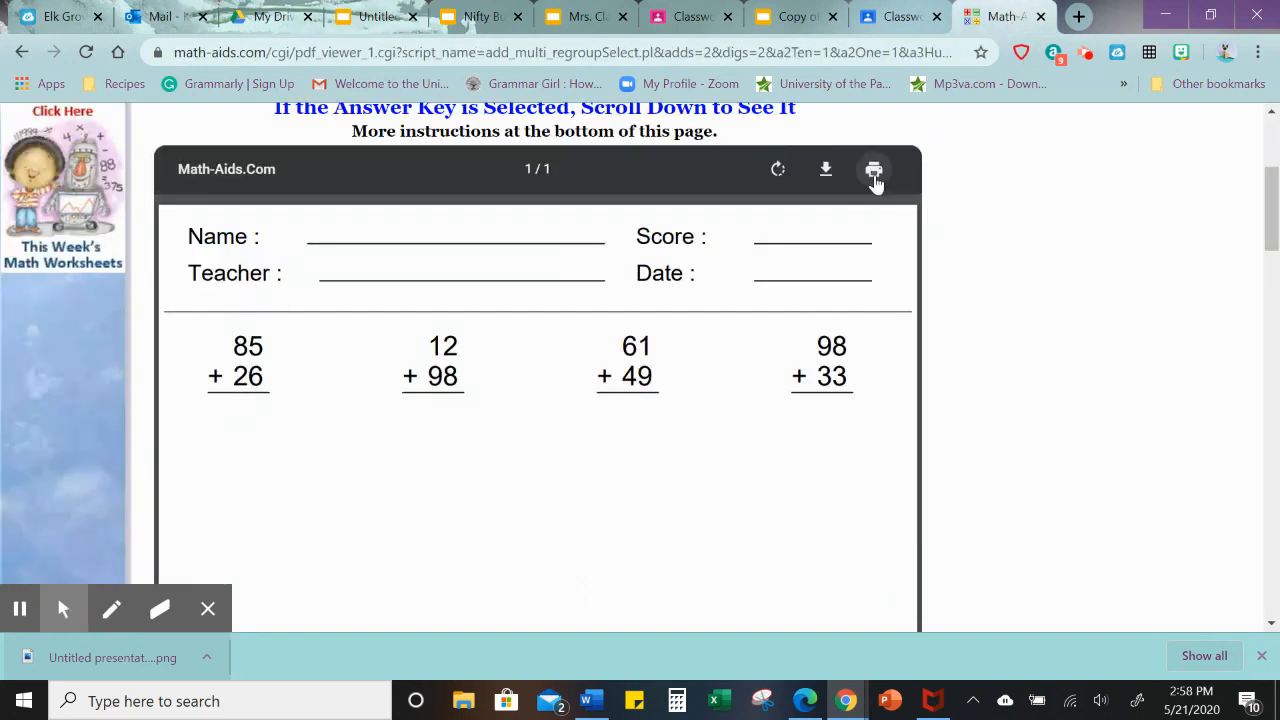
{"action": "left_click", "coordinate": [874, 169]}
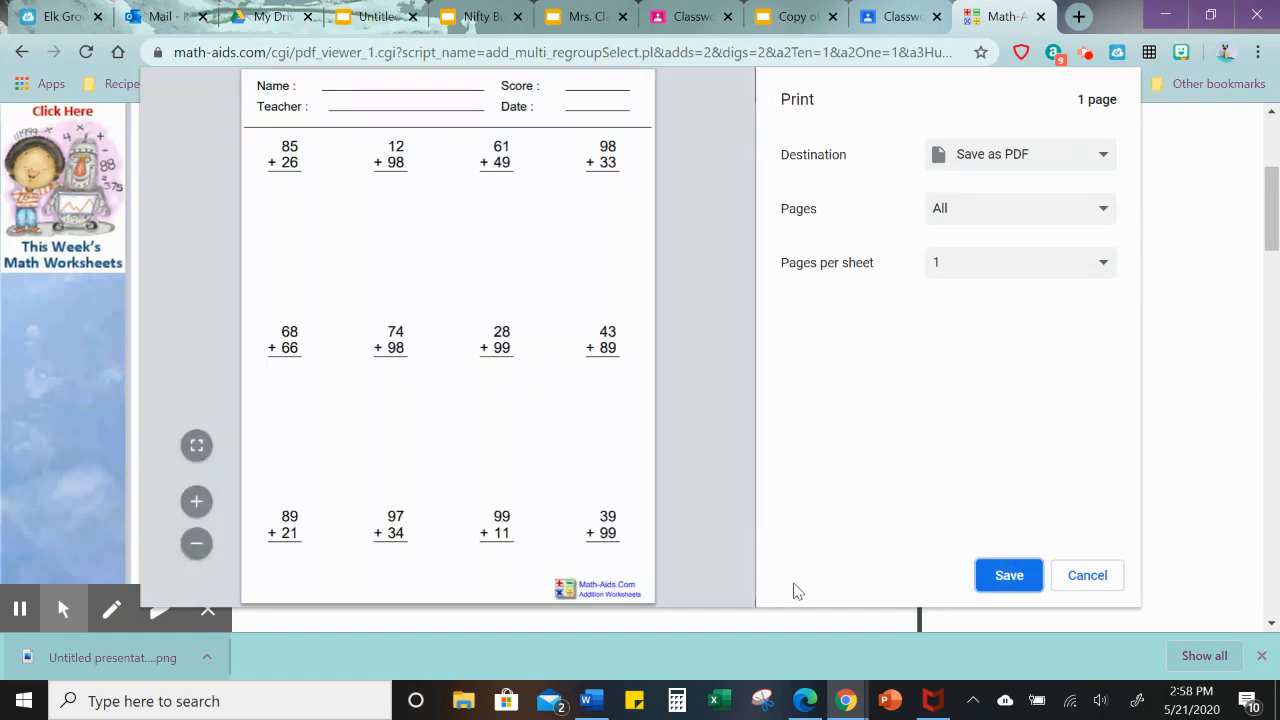
{"action": "left_click", "coordinate": [769, 708]}
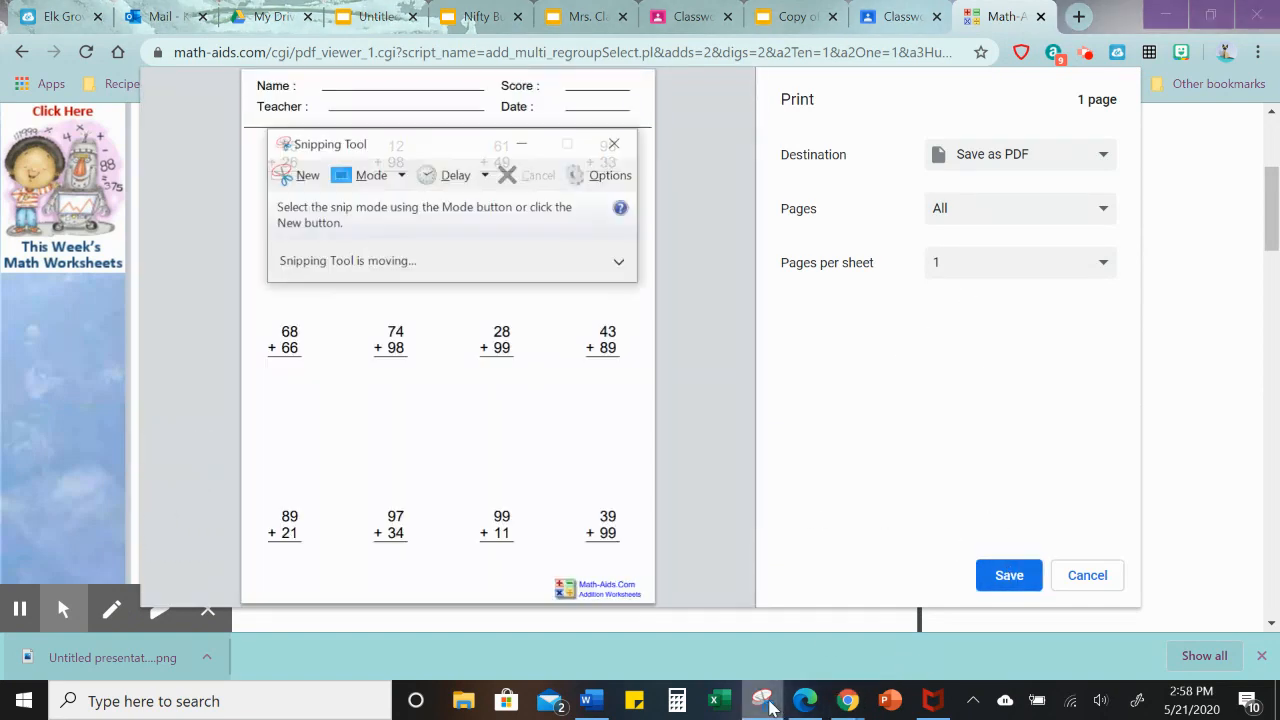
{"action": "left_click", "coordinate": [307, 177]}
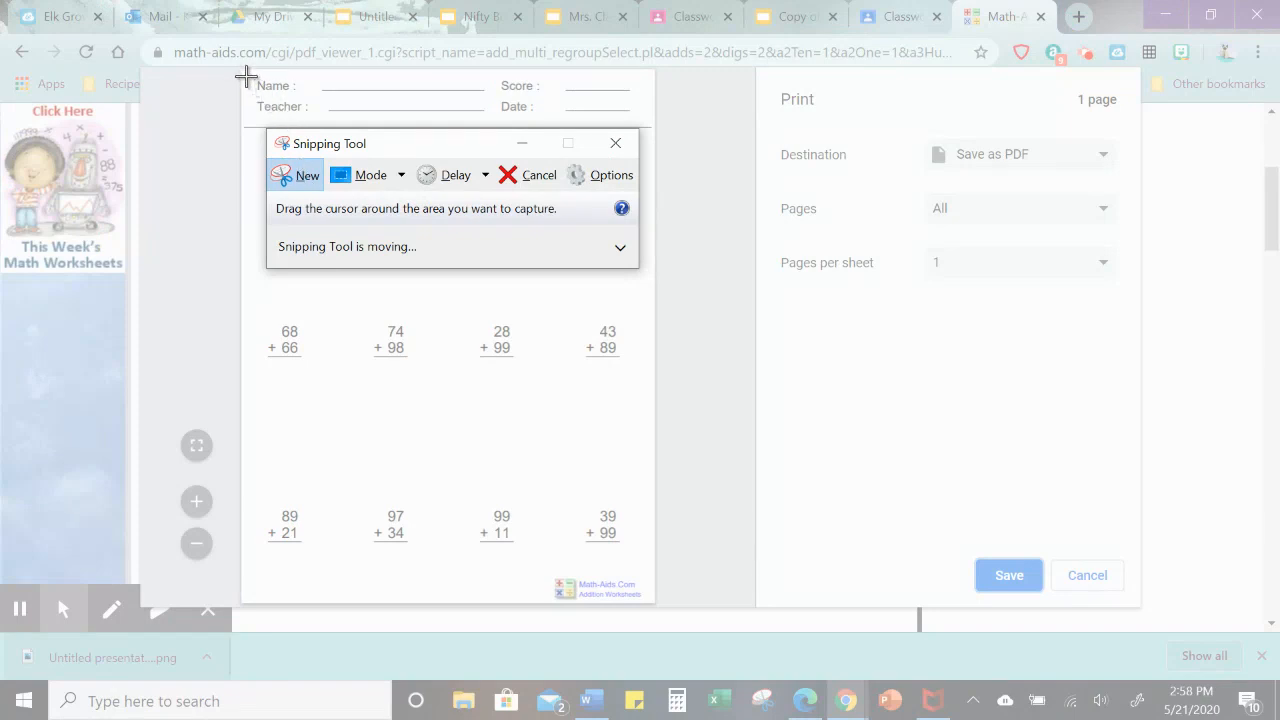
{"action": "left_click_drag", "start_coordinate": [246, 75], "coordinate": [653, 601]}
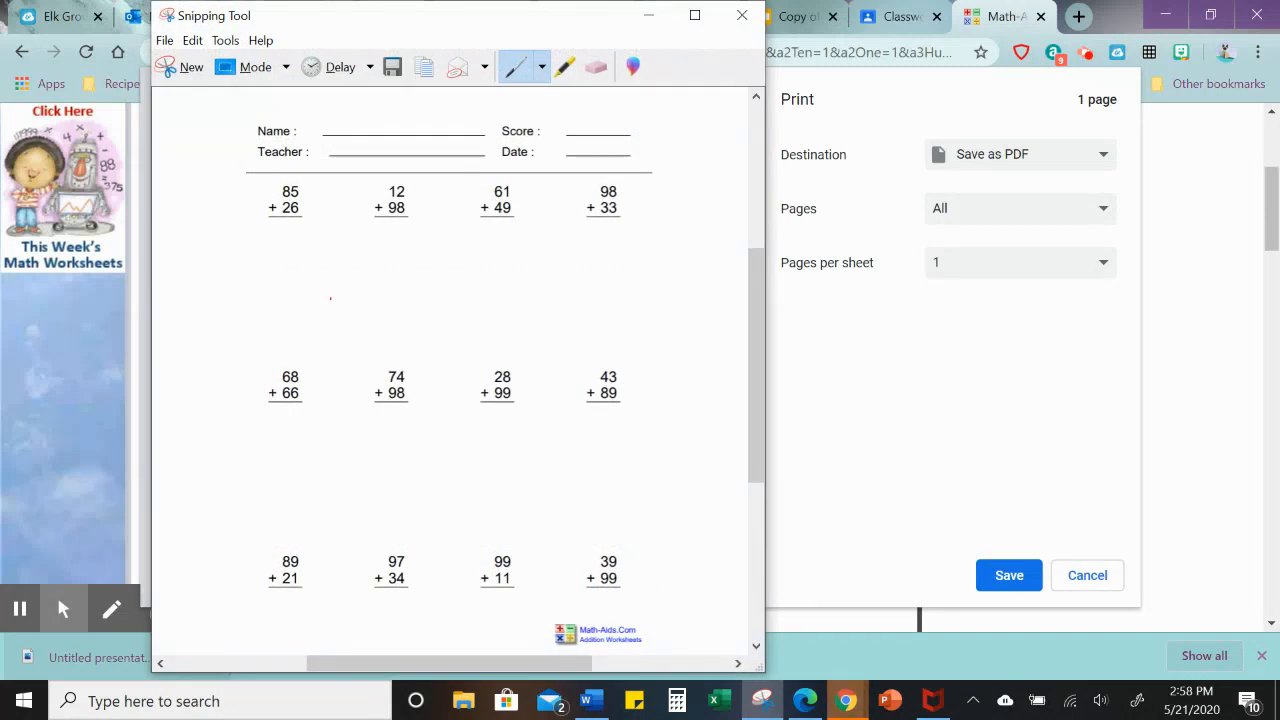
{"action": "left_click", "coordinate": [741, 15]}
{"action": "left_click", "coordinate": [542, 361]}
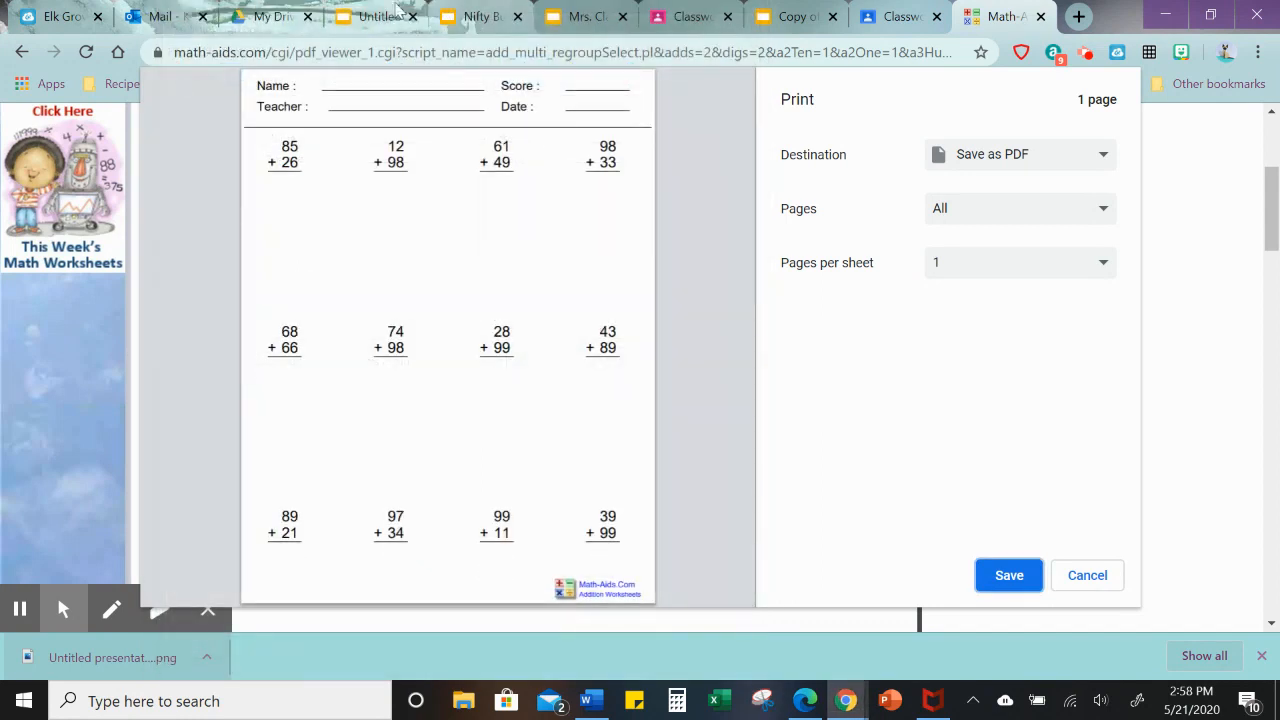
- Paste the captured worksheet onto blank slide 2 of the untitled presentation and enlarge it to fill the slide
{"action": "left_click", "coordinate": [378, 18]}
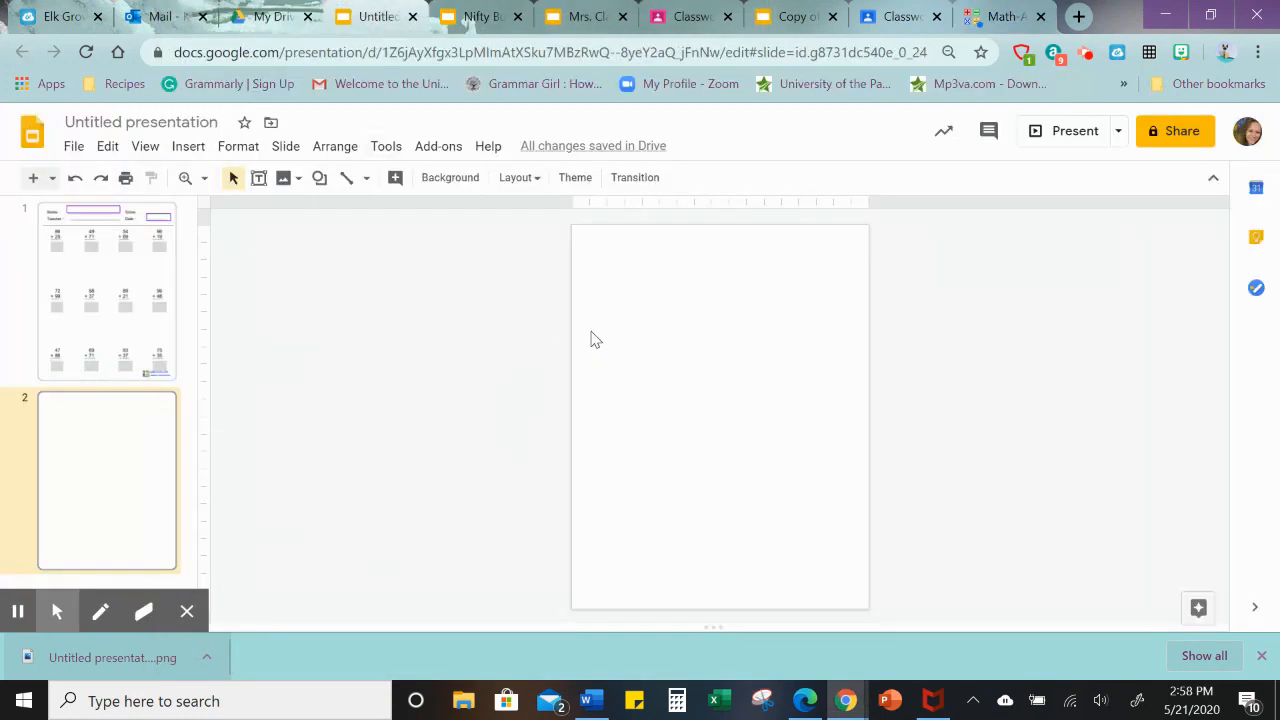
{"action": "key", "text": "ctrl+v"}
{"action": "left_click_drag", "start_coordinate": [800, 519], "coordinate": [868, 609]}
{"action": "left_click", "coordinate": [479, 466]}
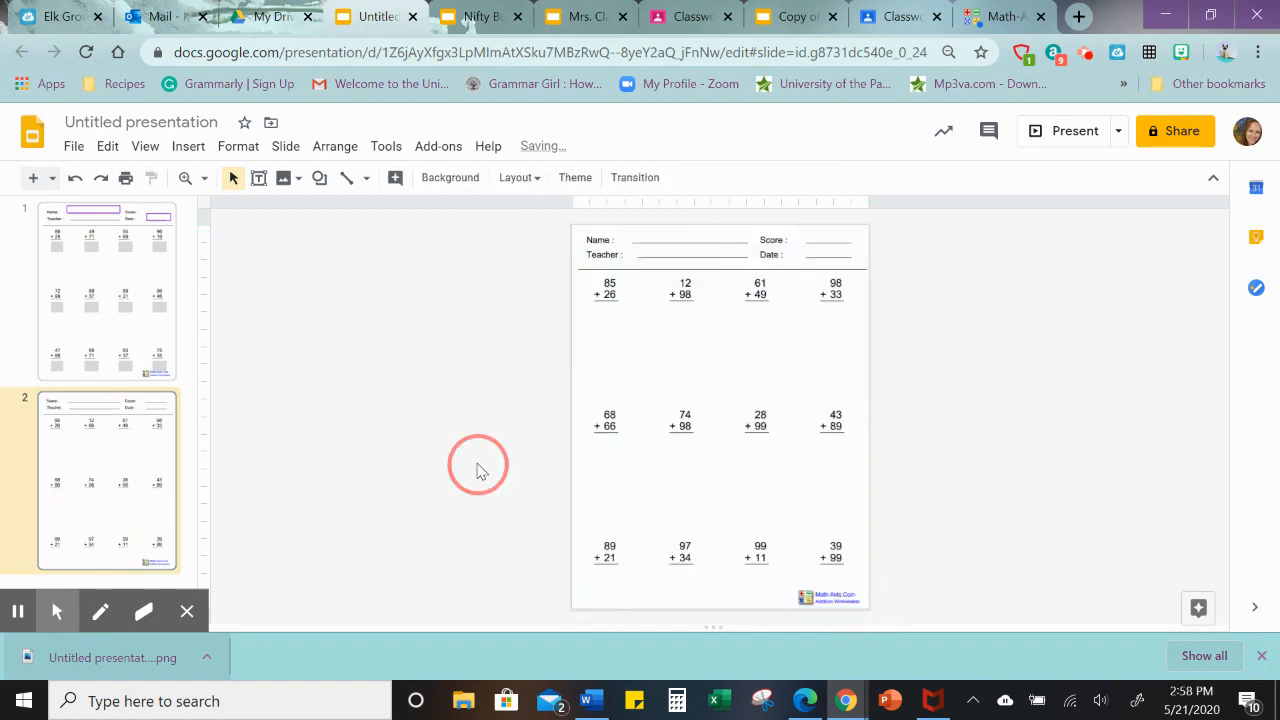
- Add a third slide after the pasted worksheet and delete its title and text placeholders
{"action": "left_click", "coordinate": [187, 611]}
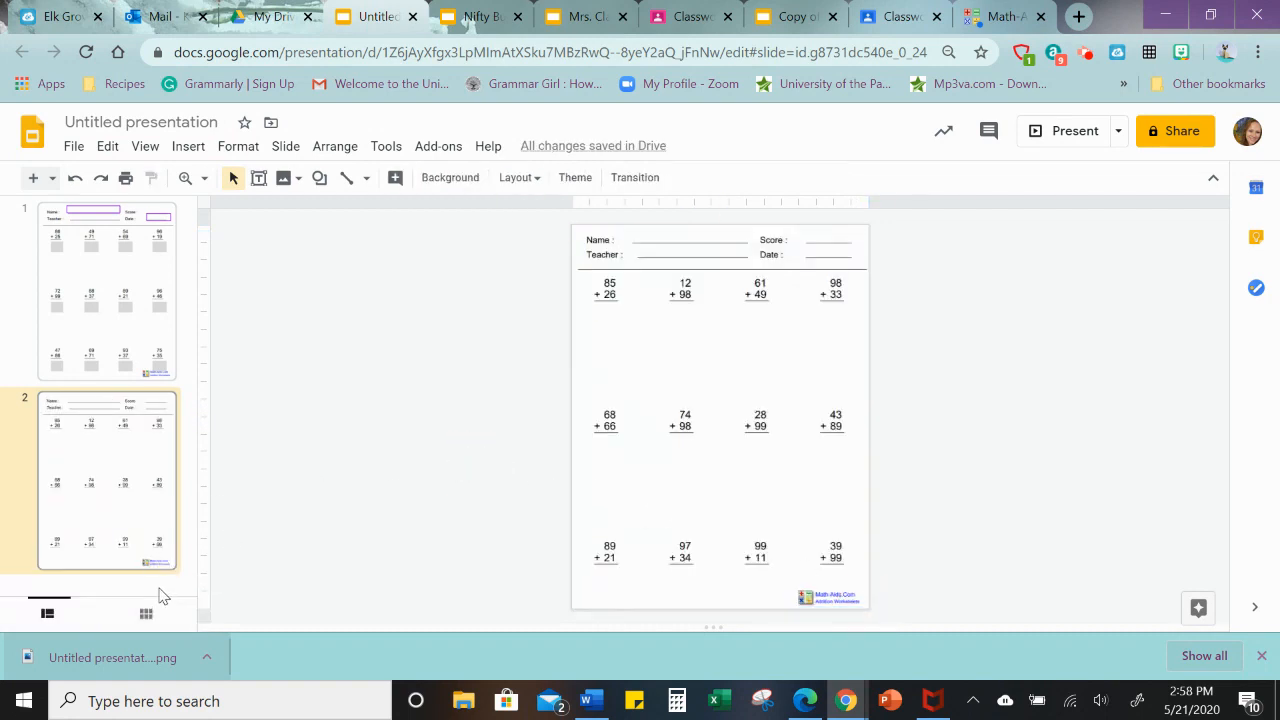
{"action": "left_click", "coordinate": [166, 586]}
{"action": "key", "text": "Return"}
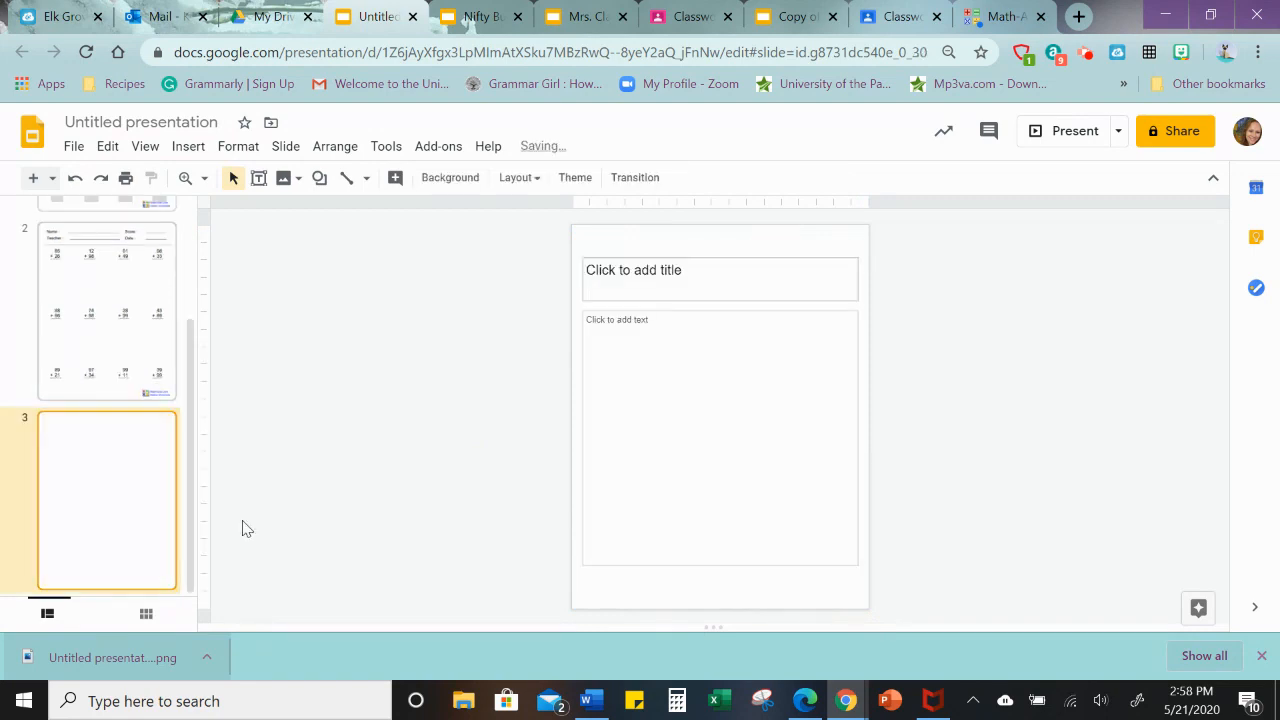
{"action": "left_click_drag", "start_coordinate": [631, 257], "coordinate": [680, 434]}
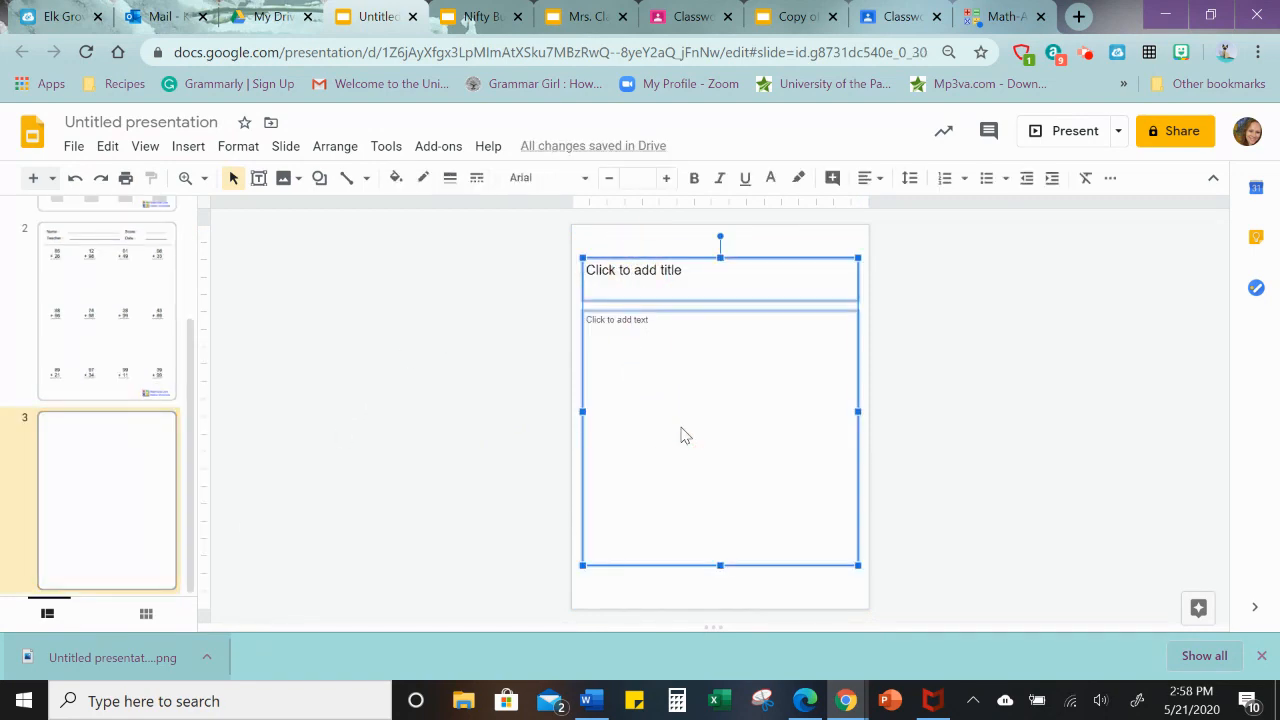
{"action": "key", "text": "Delete"}
- Download slide 2 with the pasted worksheet as a PNG image
{"action": "left_click", "coordinate": [104, 360]}
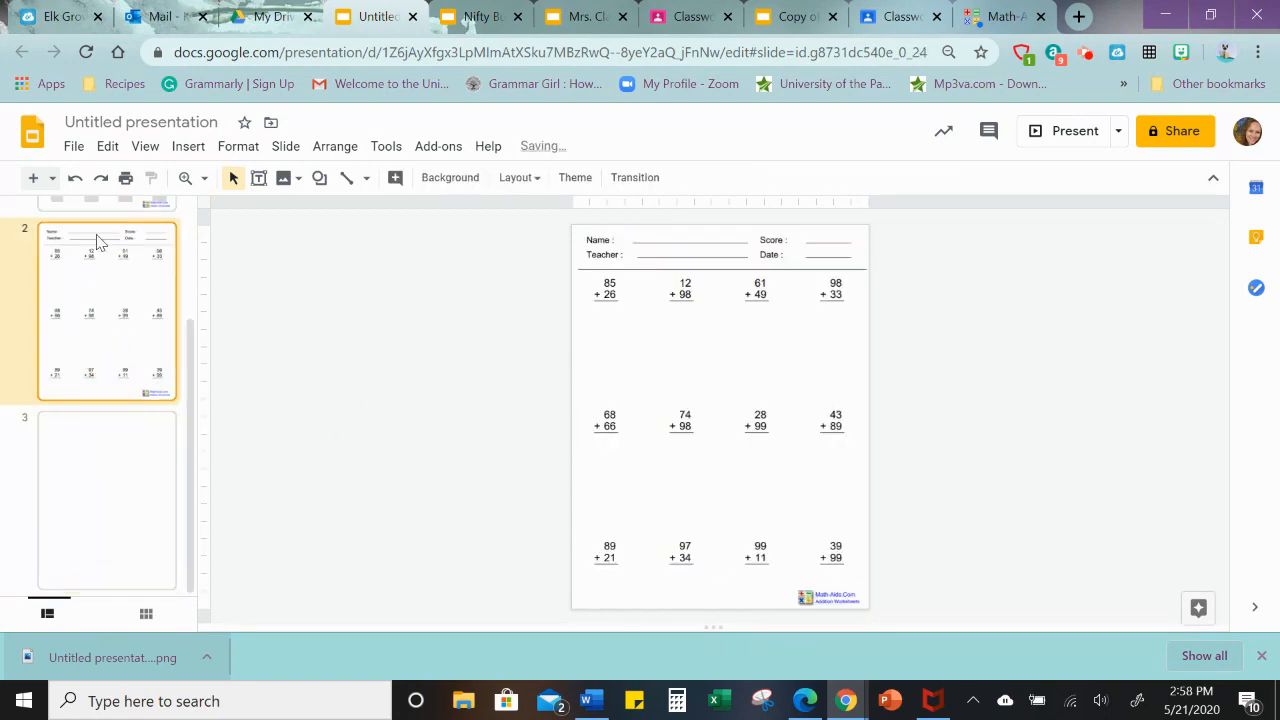
{"action": "left_click", "coordinate": [74, 146]}
{"action": "mouse_move", "coordinate": [246, 220]}
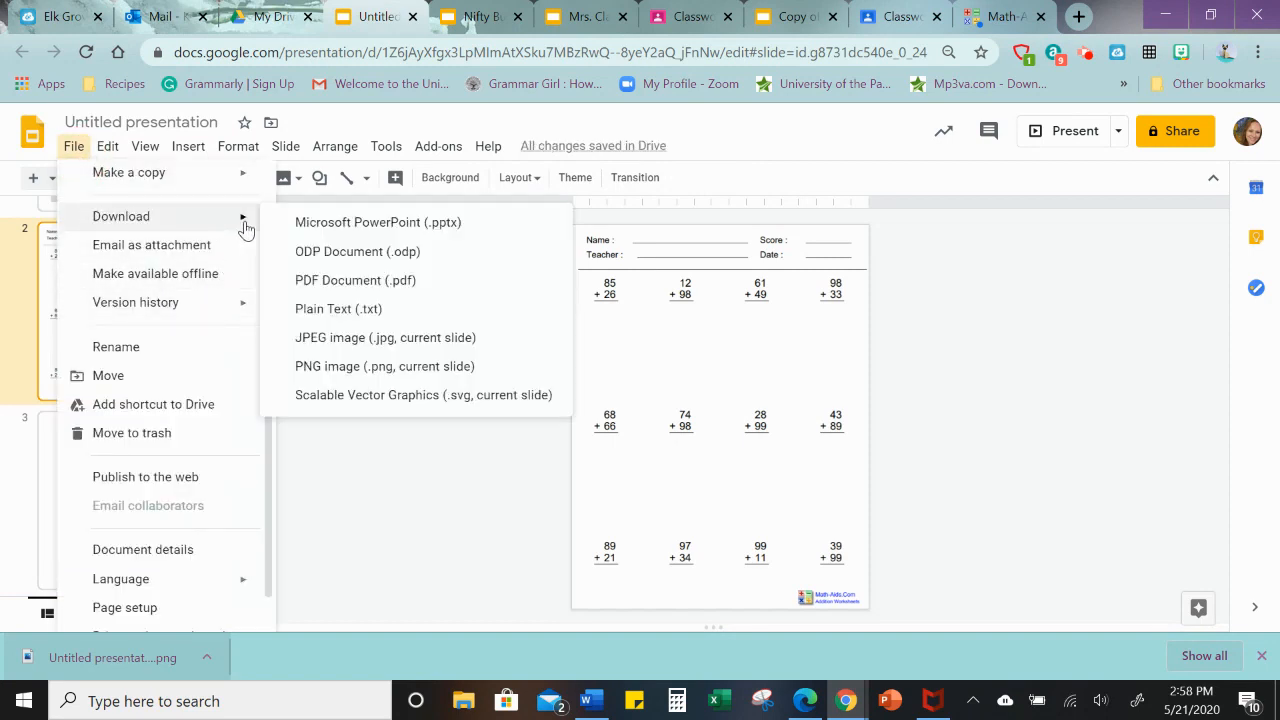
{"action": "left_click", "coordinate": [328, 368]}
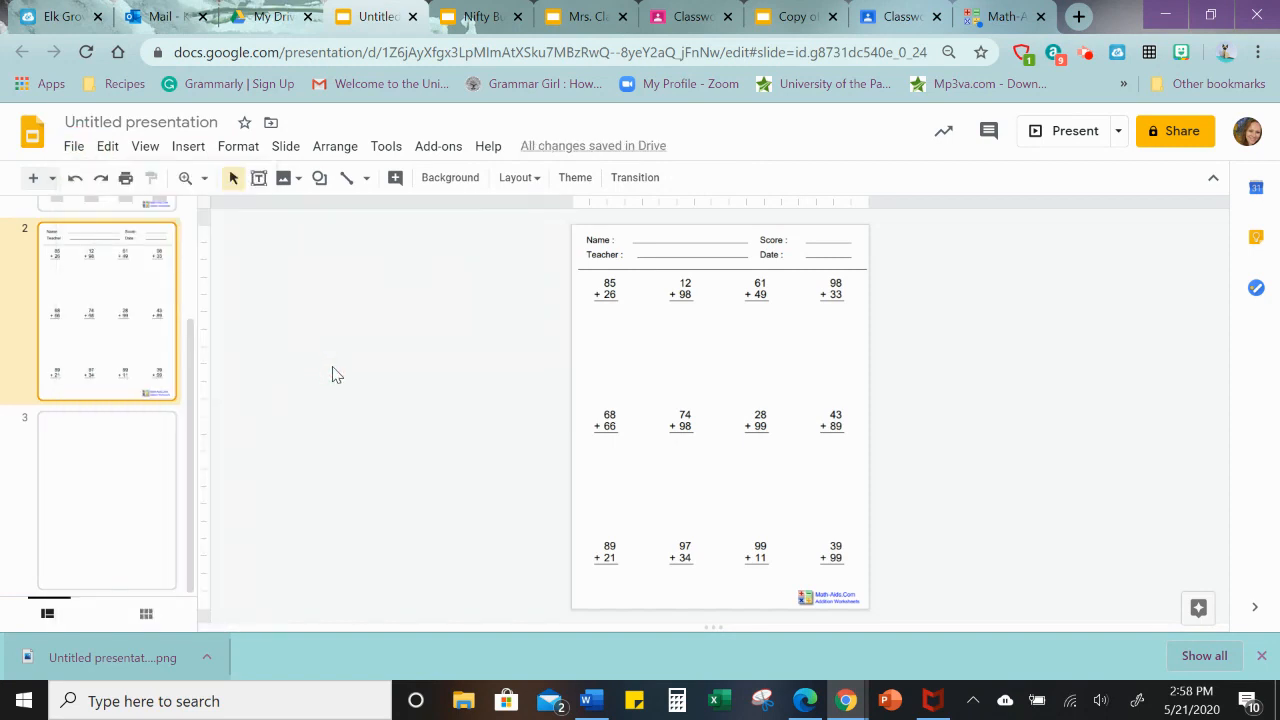
- Set the downloaded PNG as the background image of blank slide 3, and delete slide 2 holding the pasted snip
{"action": "left_click", "coordinate": [137, 491]}
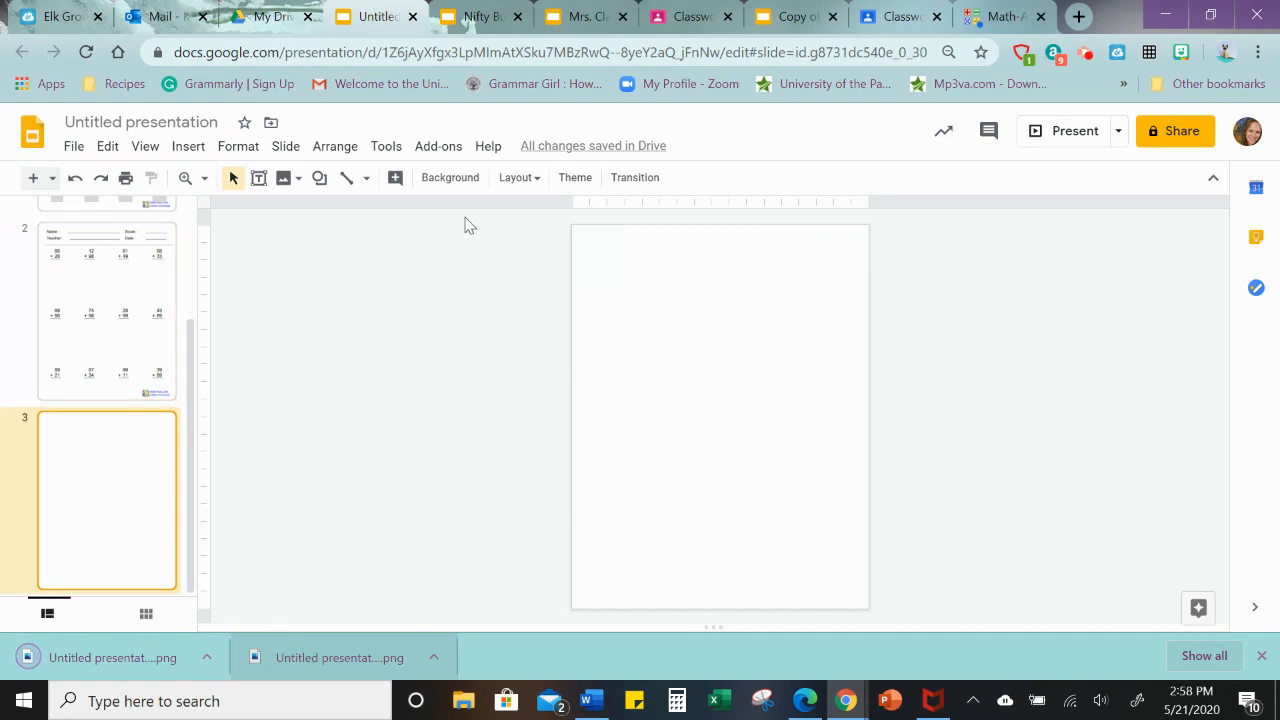
{"action": "left_click", "coordinate": [451, 181]}
{"action": "left_click", "coordinate": [688, 373]}
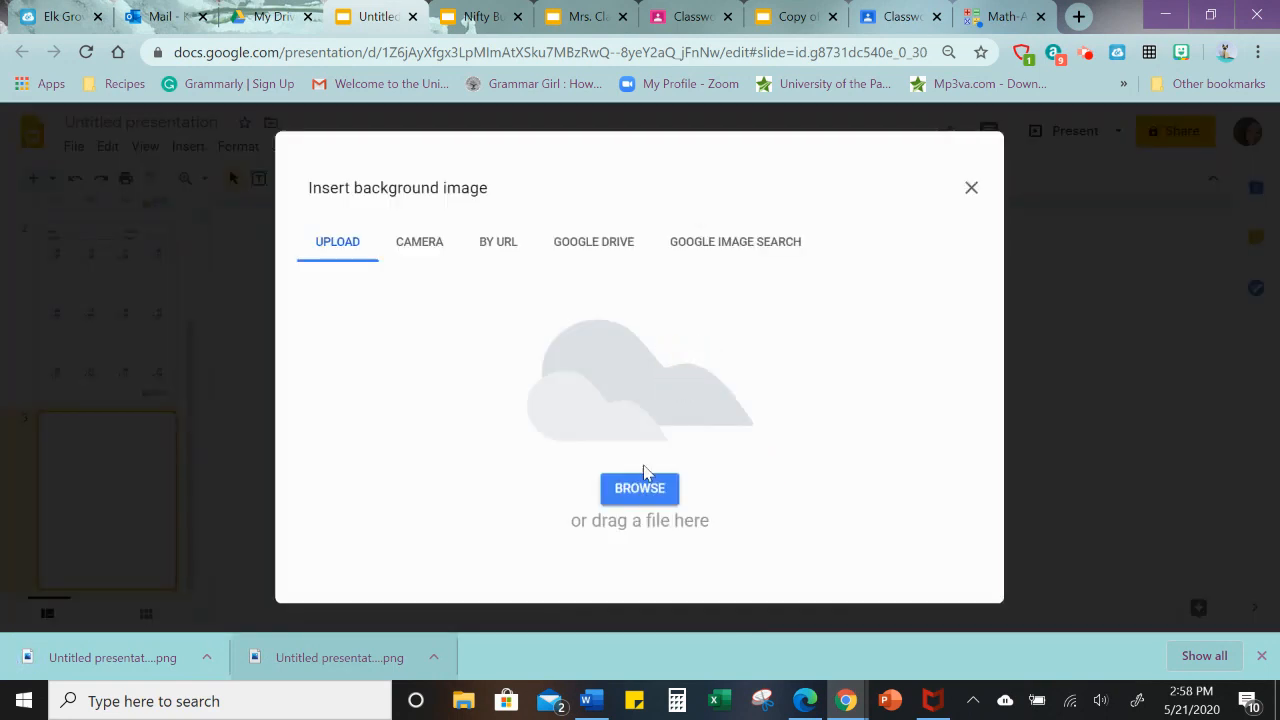
{"action": "left_click_drag", "start_coordinate": [109, 662], "coordinate": [517, 411]}
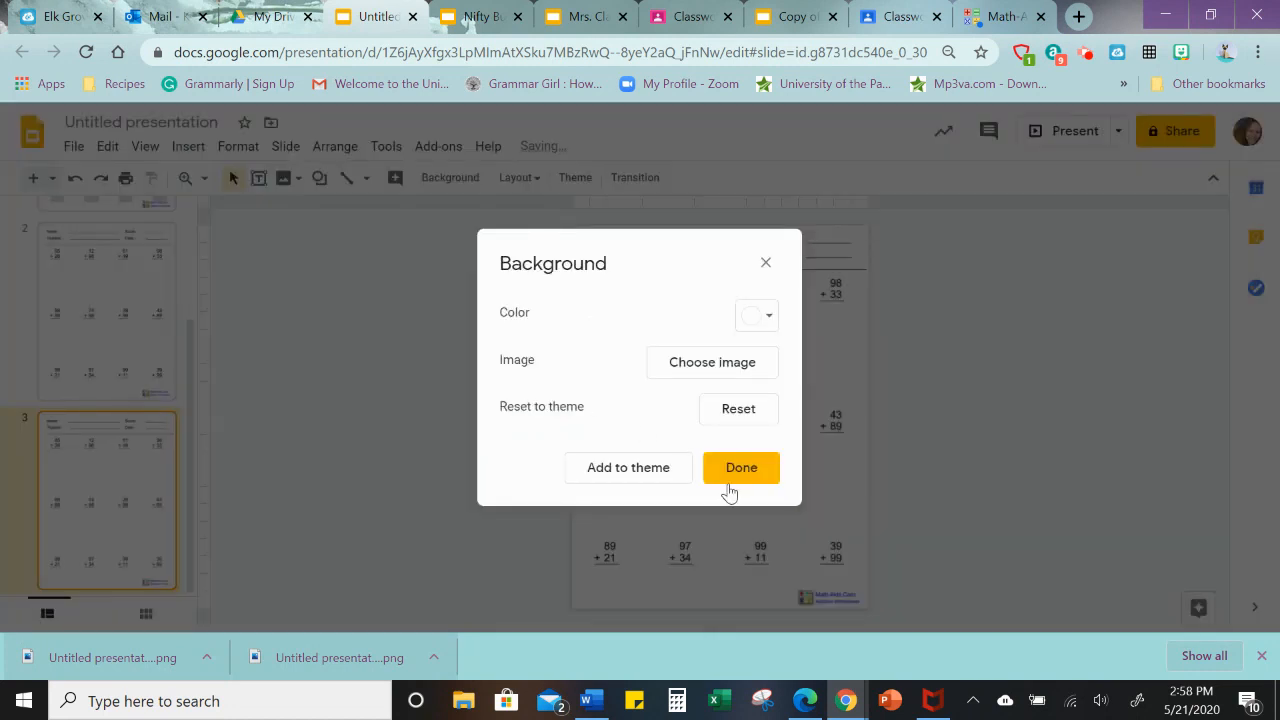
{"action": "left_click", "coordinate": [735, 468]}
{"action": "left_click", "coordinate": [128, 333]}
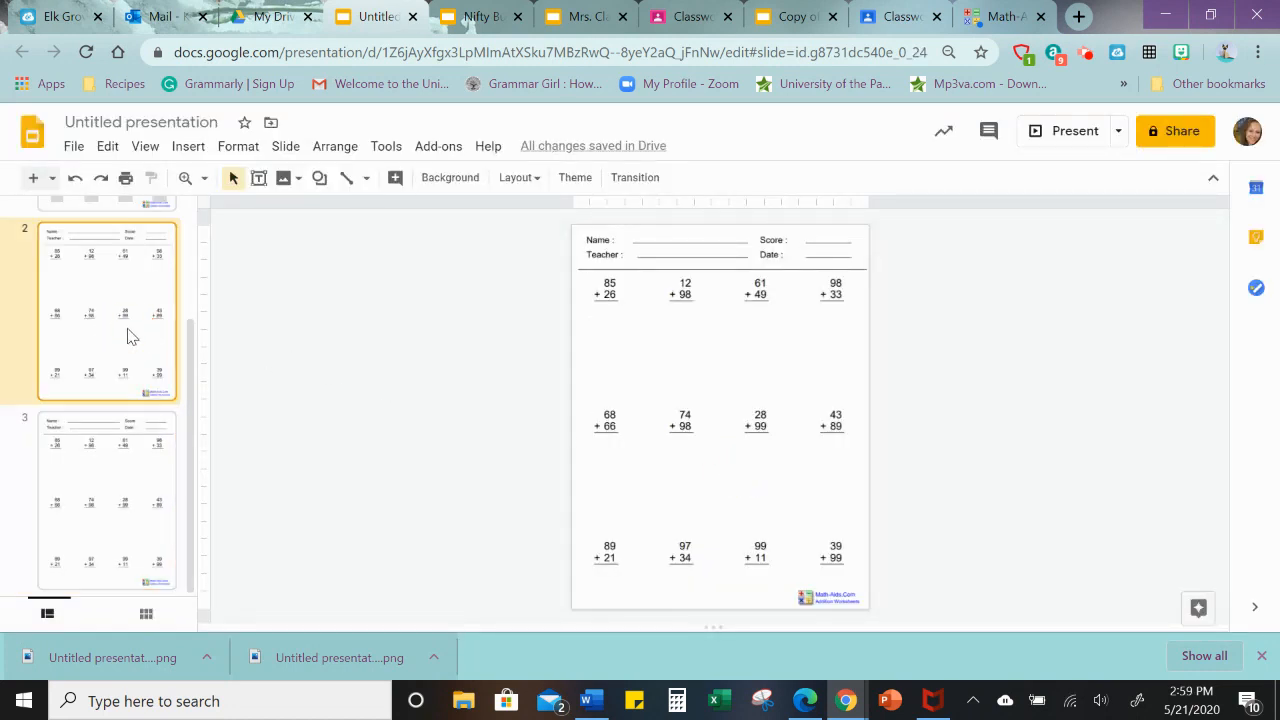
{"action": "key", "text": "Delete"}
- Copy all the name, date and answer boxes from slide 1 onto the new worksheet on slide 2
{"action": "left_click", "coordinate": [166, 298]}
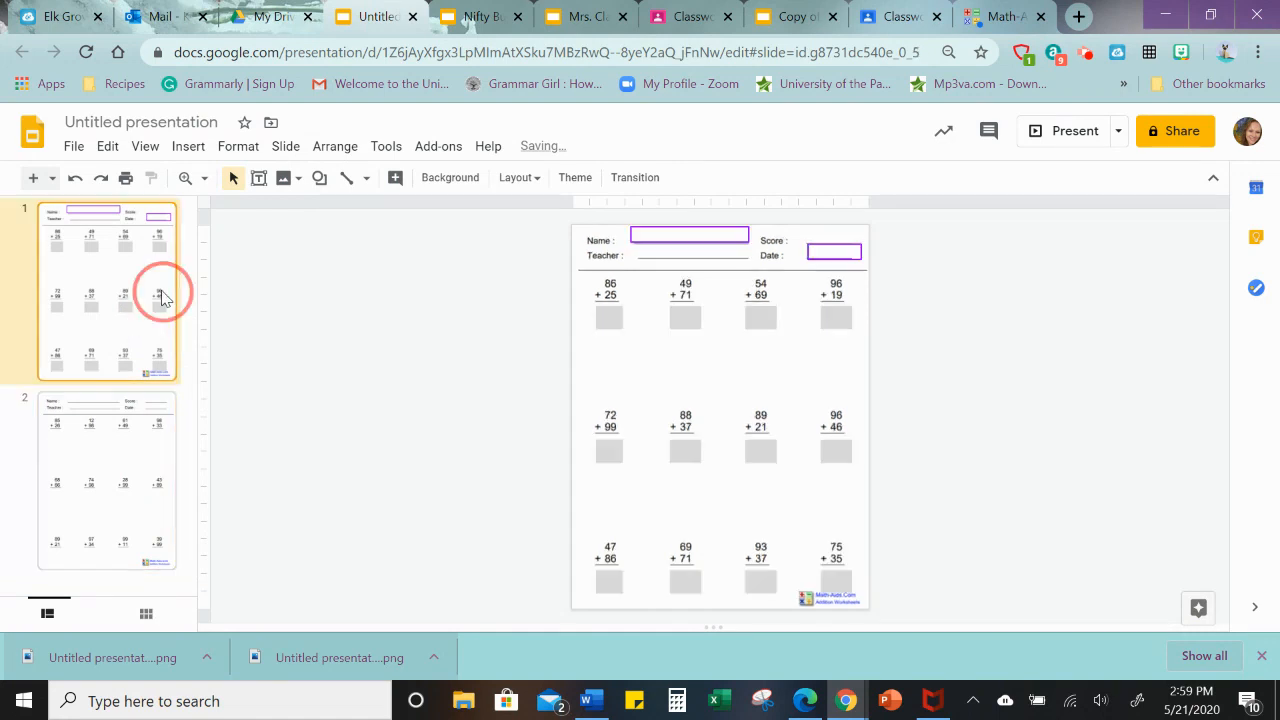
{"action": "left_click", "coordinate": [585, 241]}
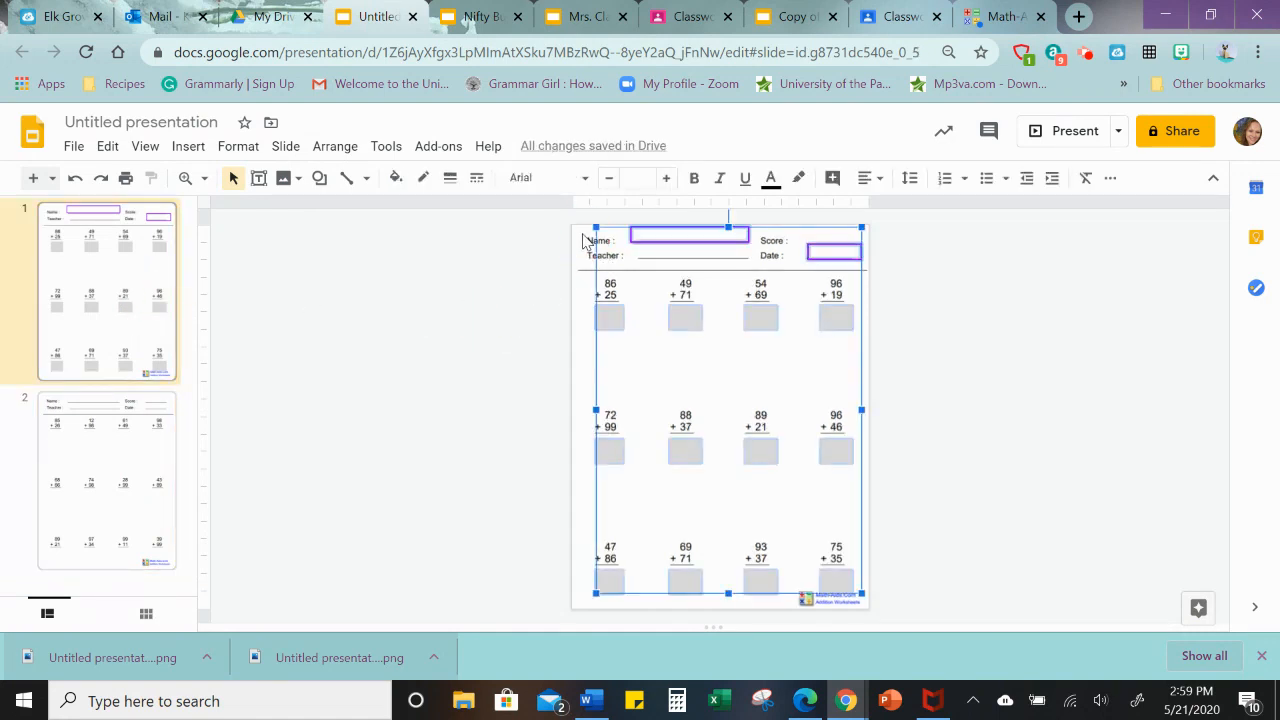
{"action": "left_click", "coordinate": [140, 440]}
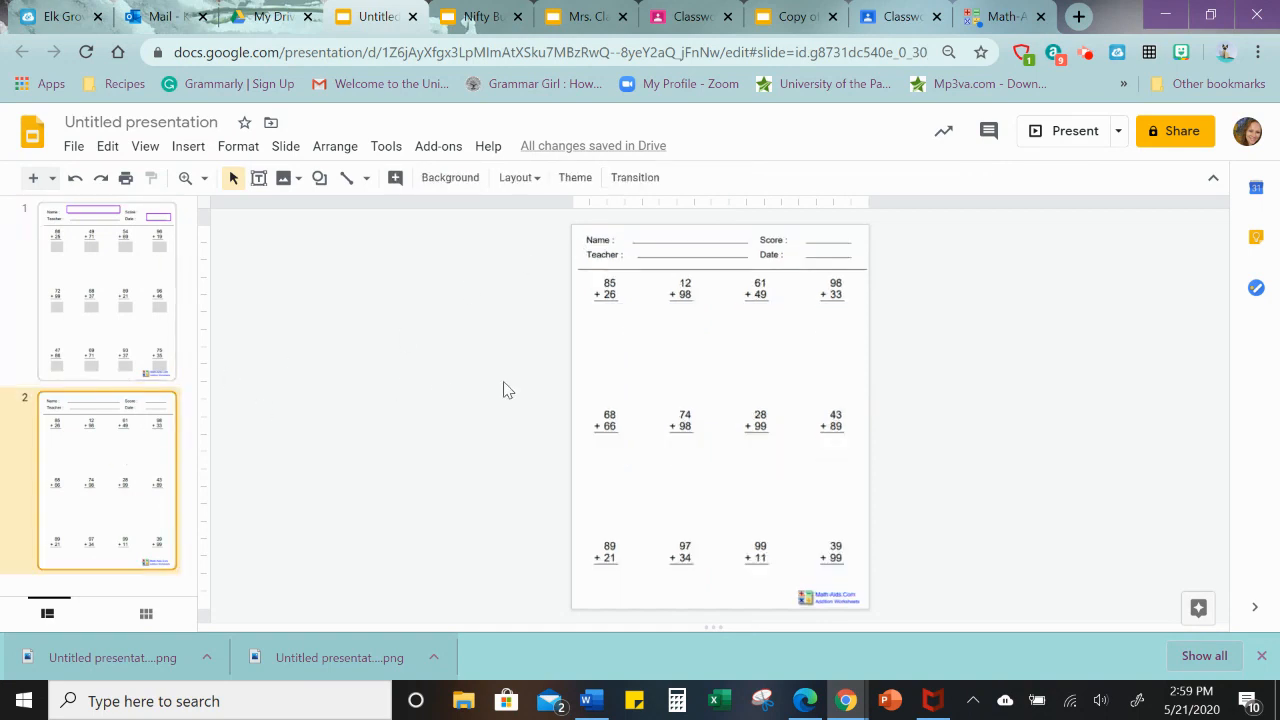
{"action": "key", "text": "ctrl+v"}
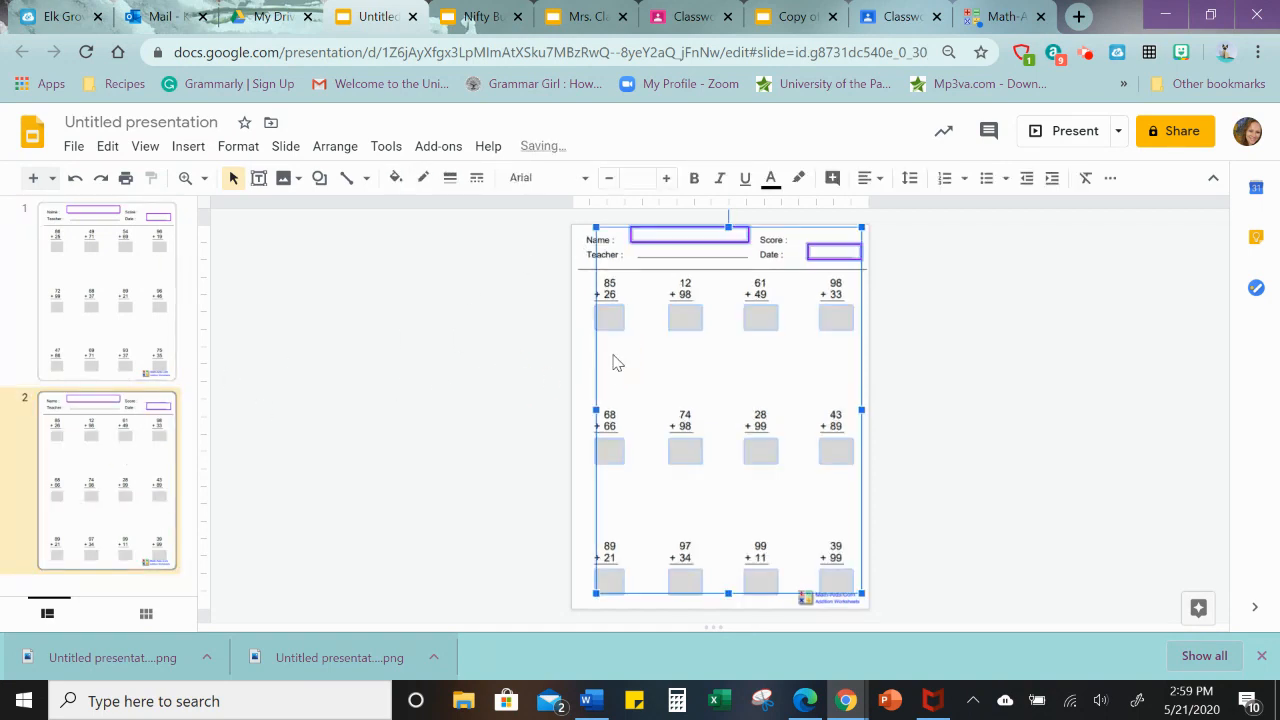
{"action": "left_click", "coordinate": [500, 392]}
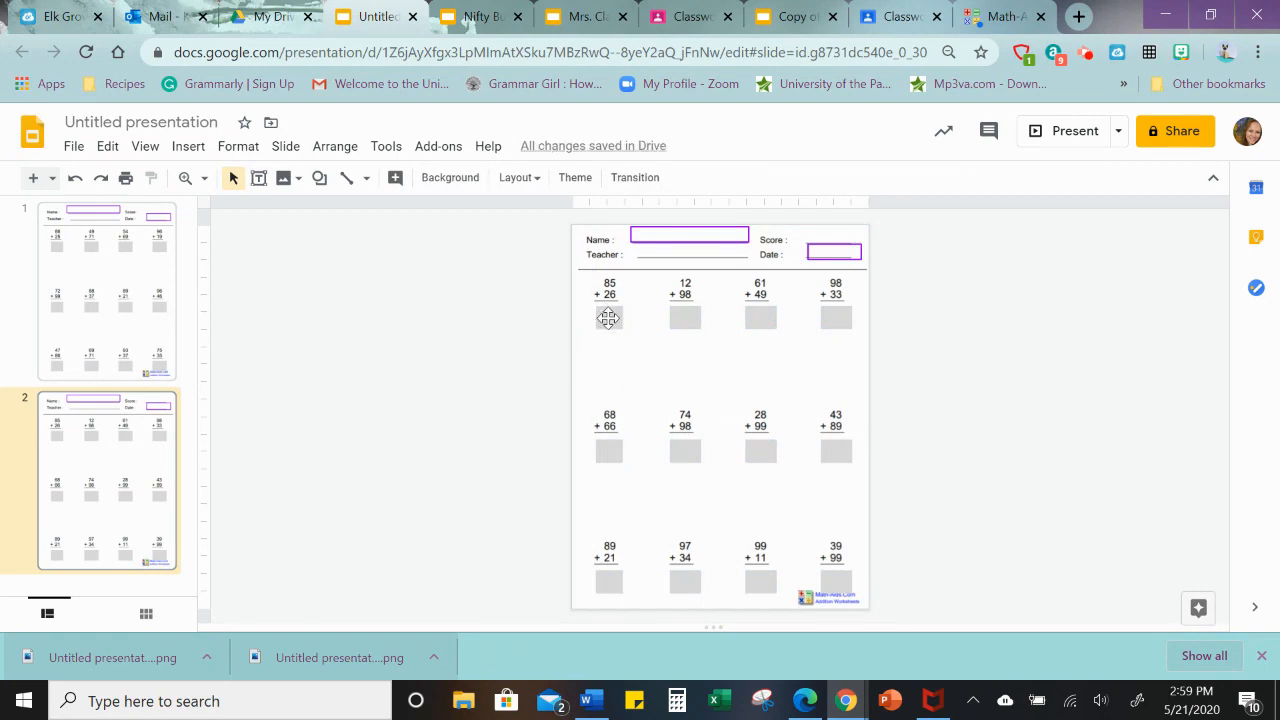
- Compare the placement of the text boxes on slides 1 and 2 by switching back and forth between them
{"action": "left_click", "coordinate": [80, 302]}
{"action": "left_click", "coordinate": [123, 442]}
{"action": "left_click", "coordinate": [97, 257]}
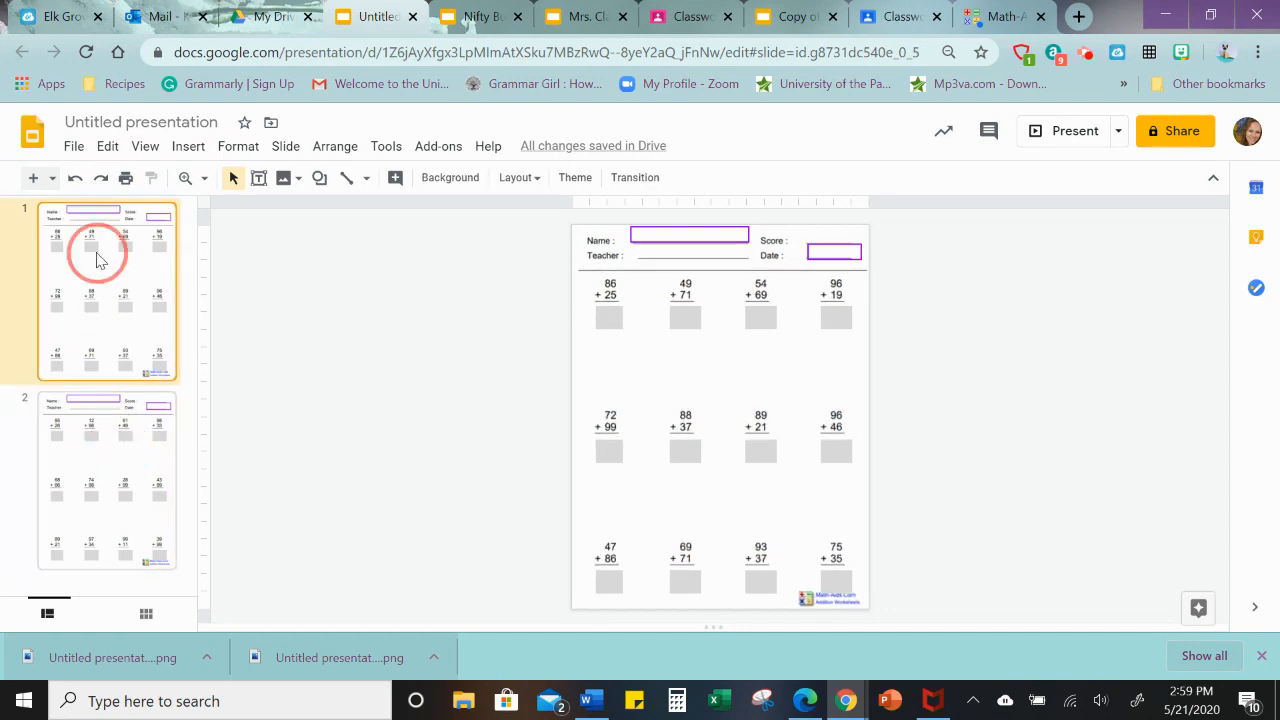
{"action": "left_click", "coordinate": [112, 422]}
{"action": "left_click", "coordinate": [120, 272]}
{"action": "left_click", "coordinate": [112, 472]}
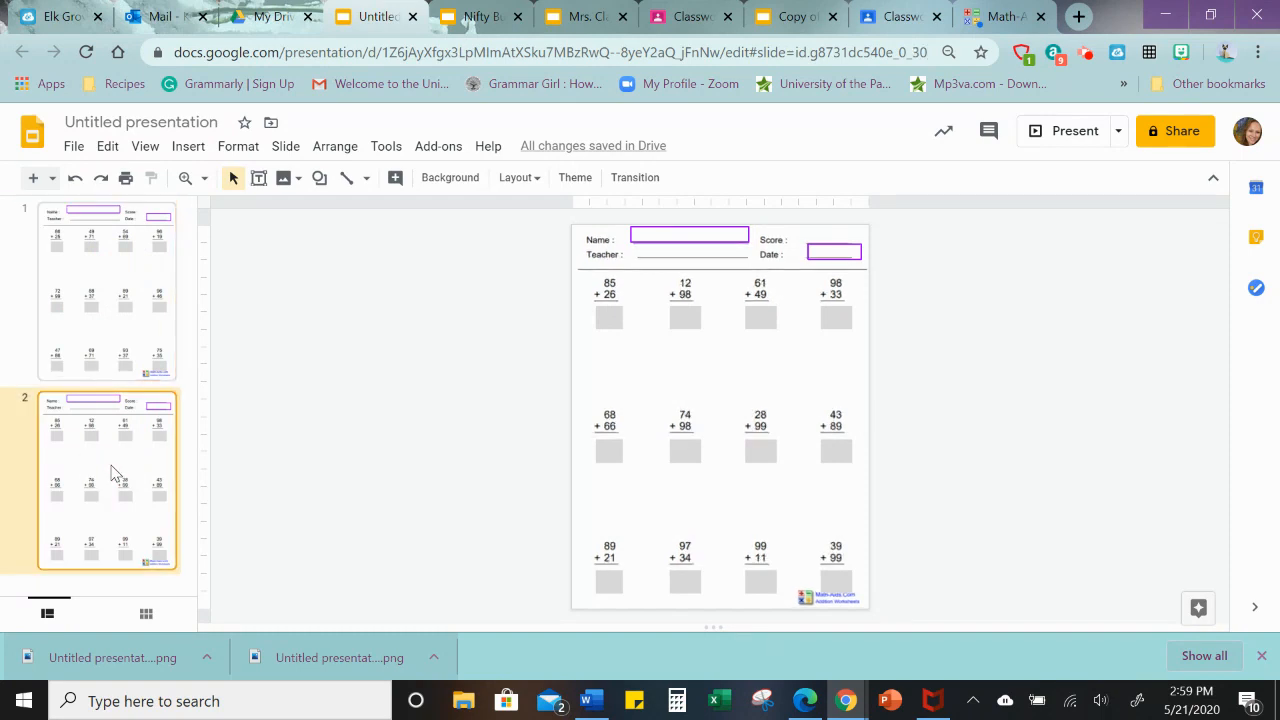
{"action": "left_click", "coordinate": [58, 295]}
{"action": "left_click", "coordinate": [114, 471]}
{"action": "left_click", "coordinate": [108, 303]}
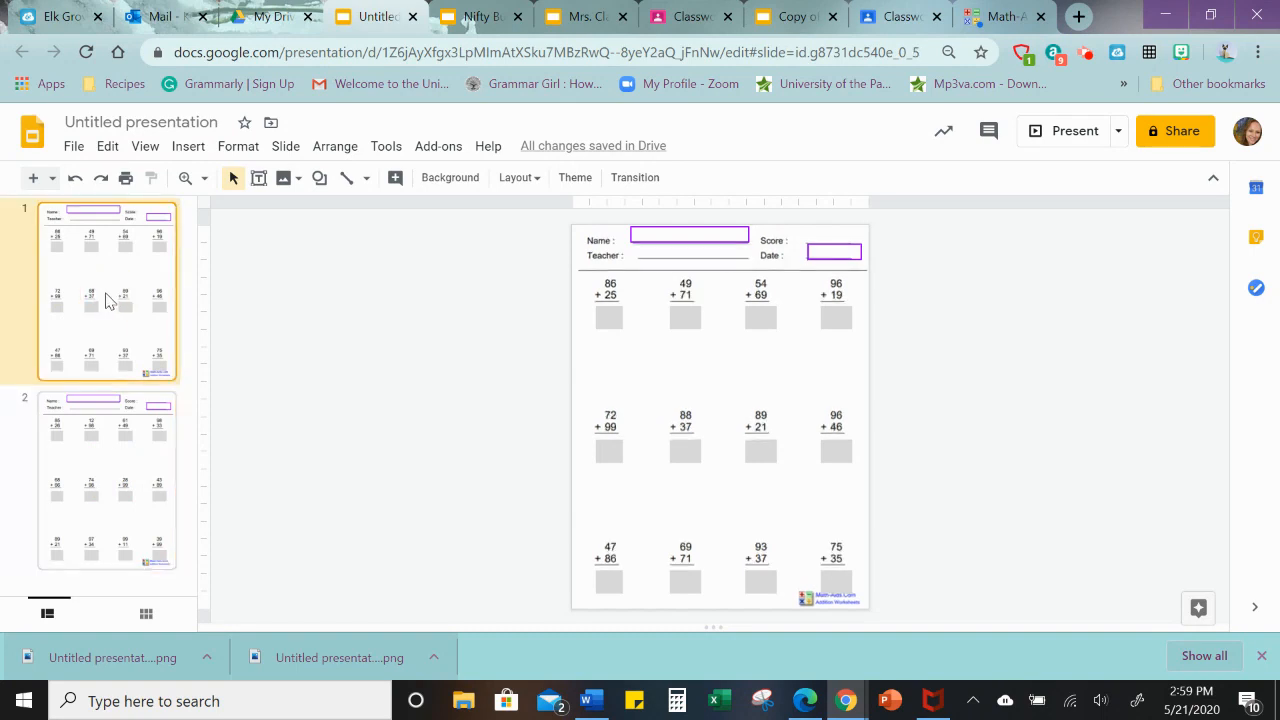
- Check that the answer boxes line up with the problems on both worksheet slides, ending on slide 2
{"action": "left_click", "coordinate": [142, 479]}
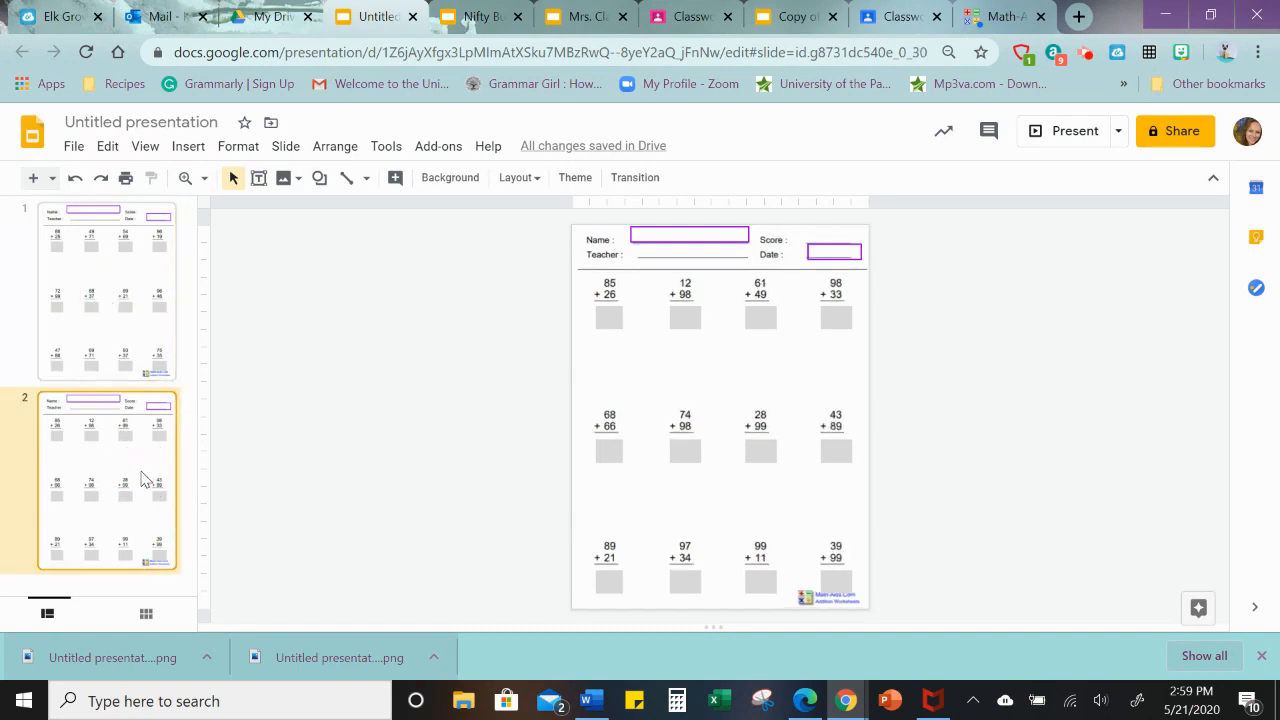
{"action": "left_click", "coordinate": [100, 337]}
{"action": "left_click", "coordinate": [132, 472]}
- Try out the answer box under 85 + 26 on slide 2 by entering 111, and clear it again
{"action": "left_click", "coordinate": [608, 318]}
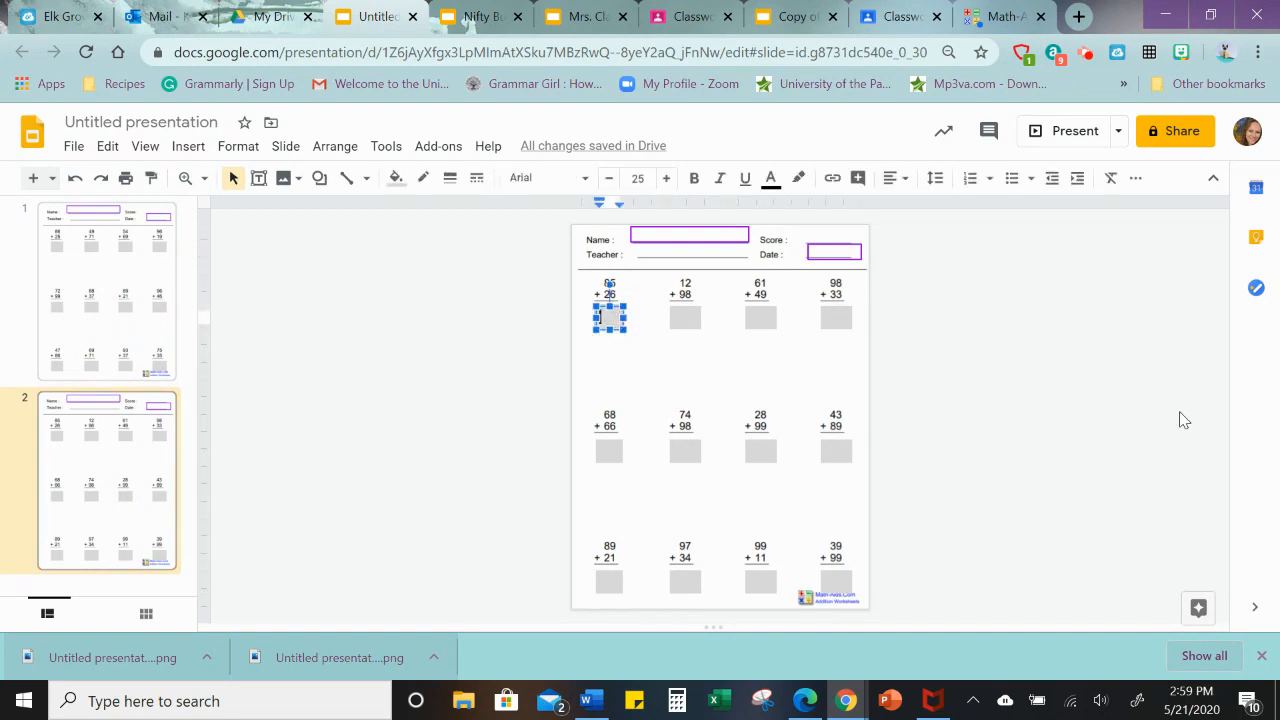
{"action": "type", "text": "111"}
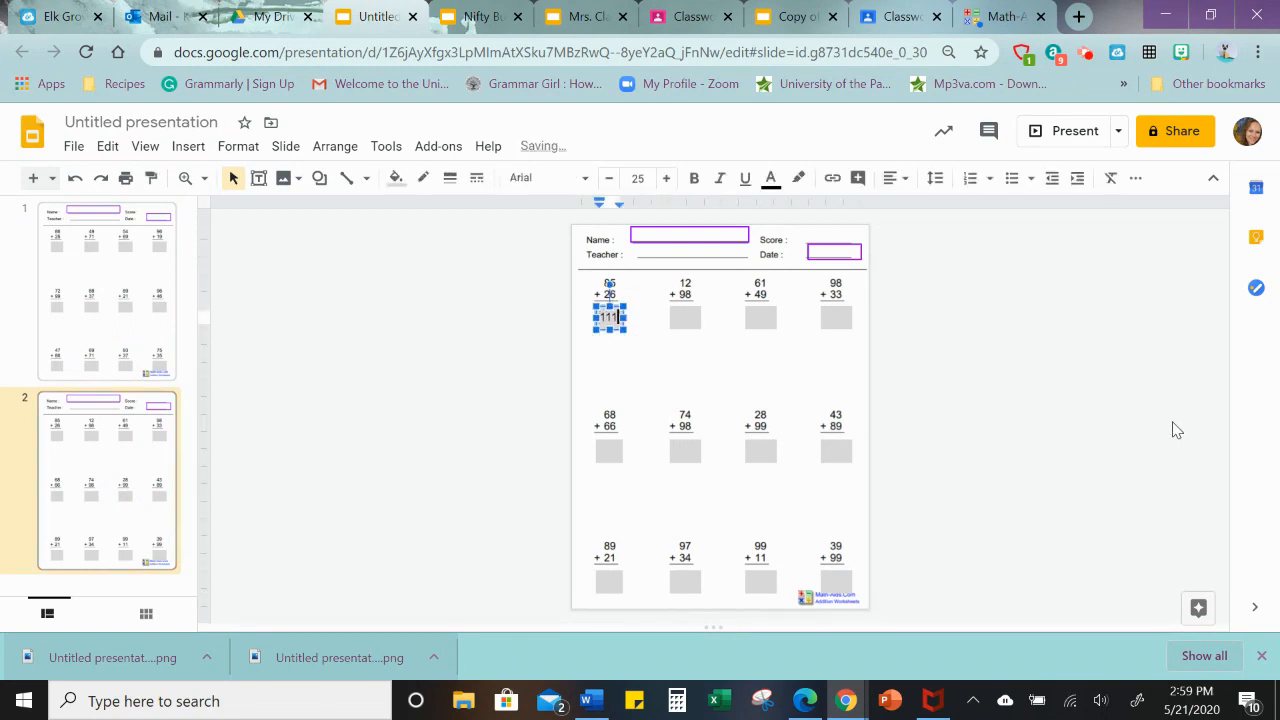
{"action": "left_click", "coordinate": [689, 394]}
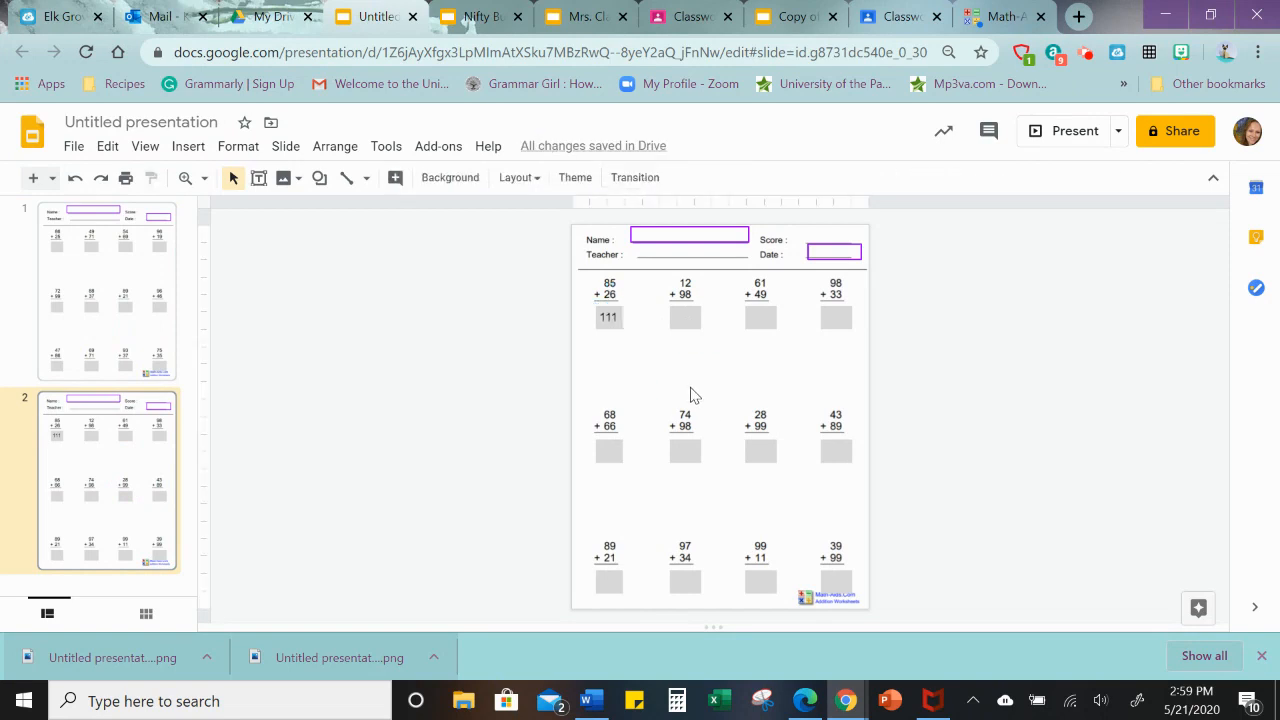
{"action": "left_click", "coordinate": [618, 318]}
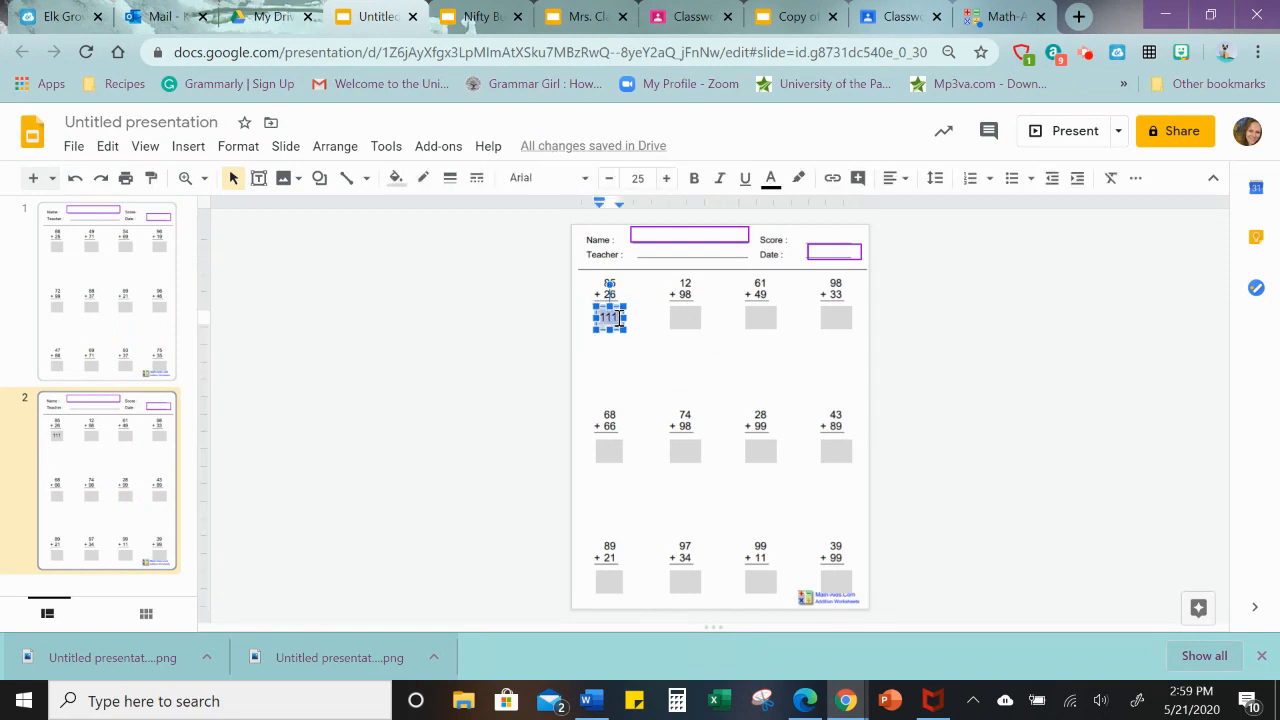
{"action": "key", "text": "BackSpace"}
{"action": "key", "text": "BackSpace"}
{"action": "key", "text": "BackSpace"}
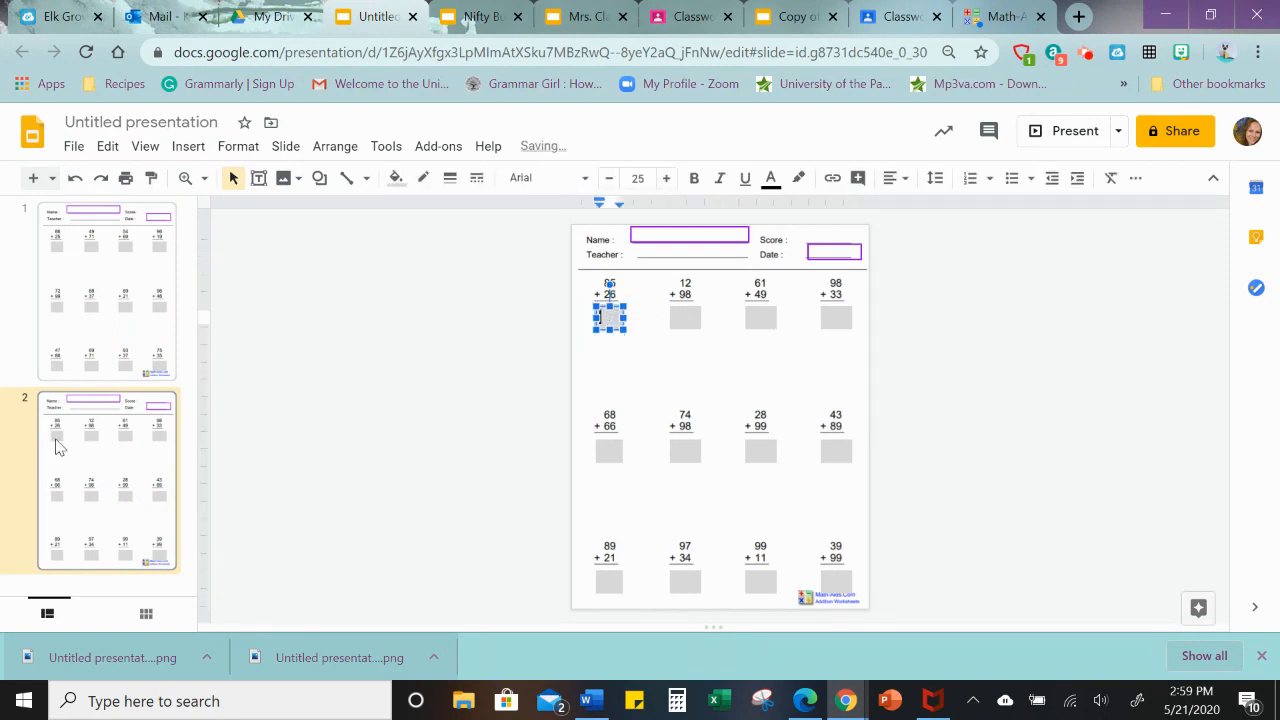
- Copy worksheet slide 2 and create a new blank presentation
{"action": "left_click", "coordinate": [128, 474]}
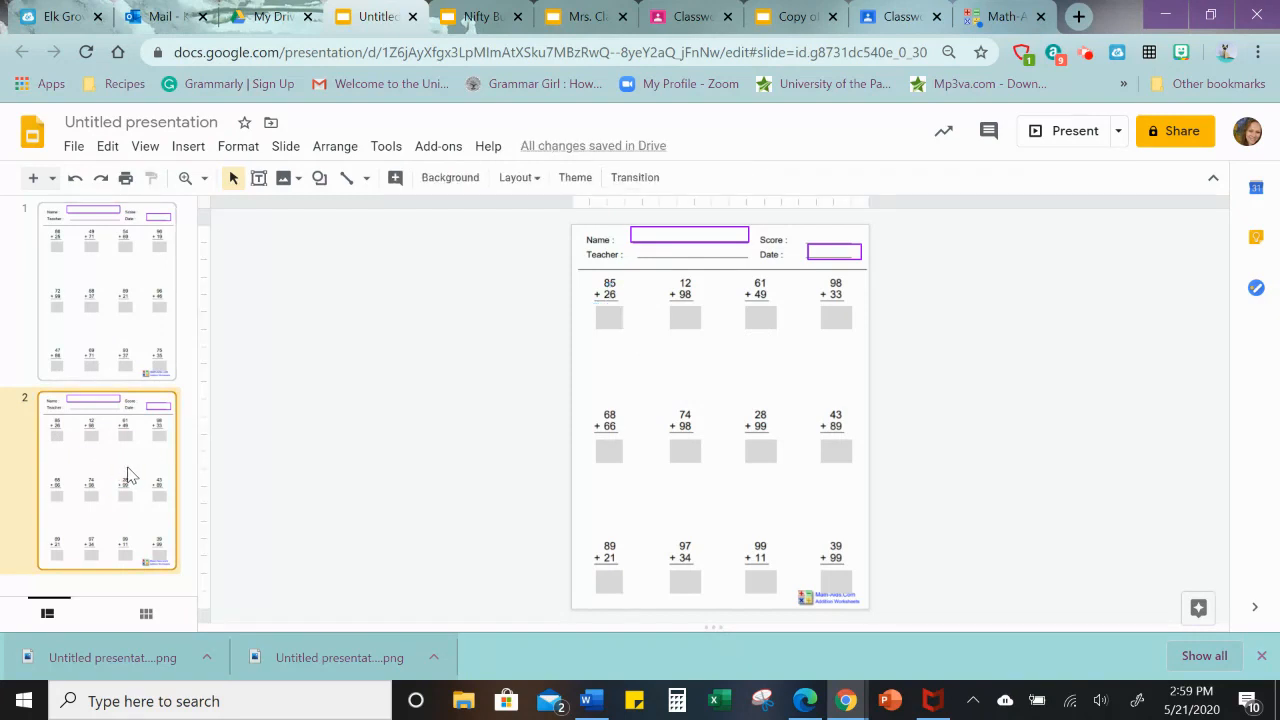
{"action": "right_click", "coordinate": [126, 472]}
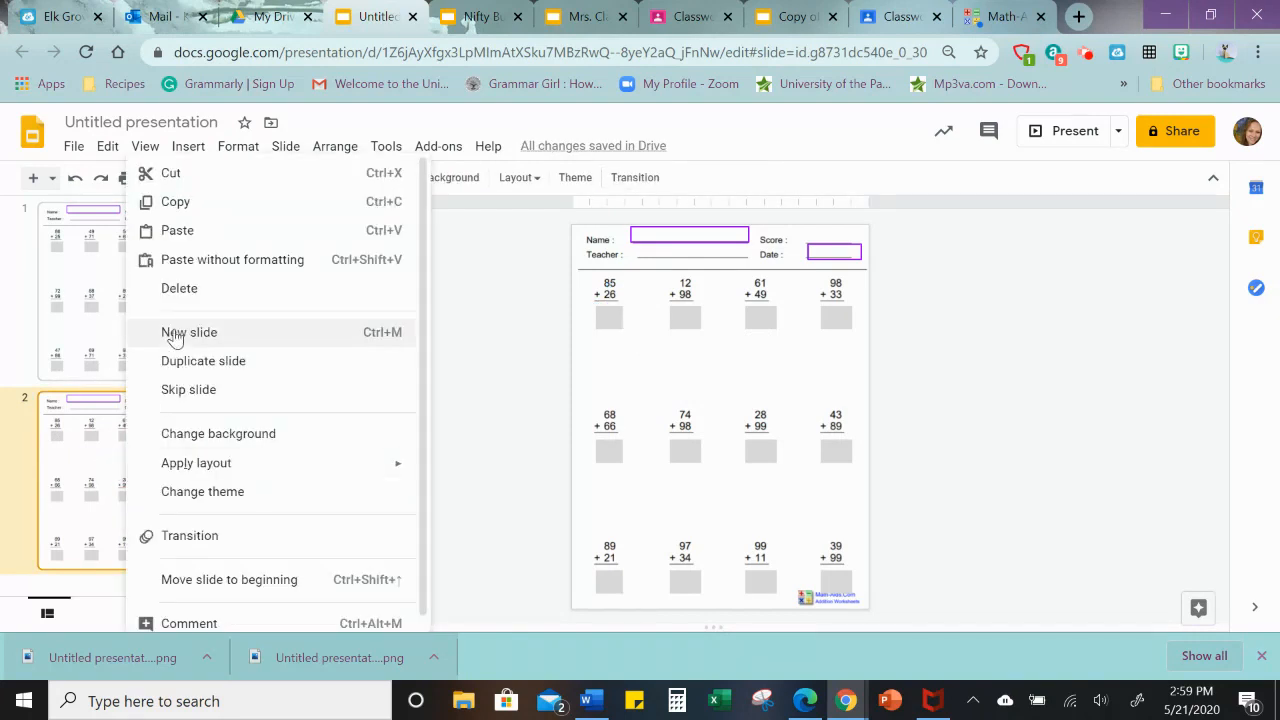
{"action": "left_click", "coordinate": [178, 208]}
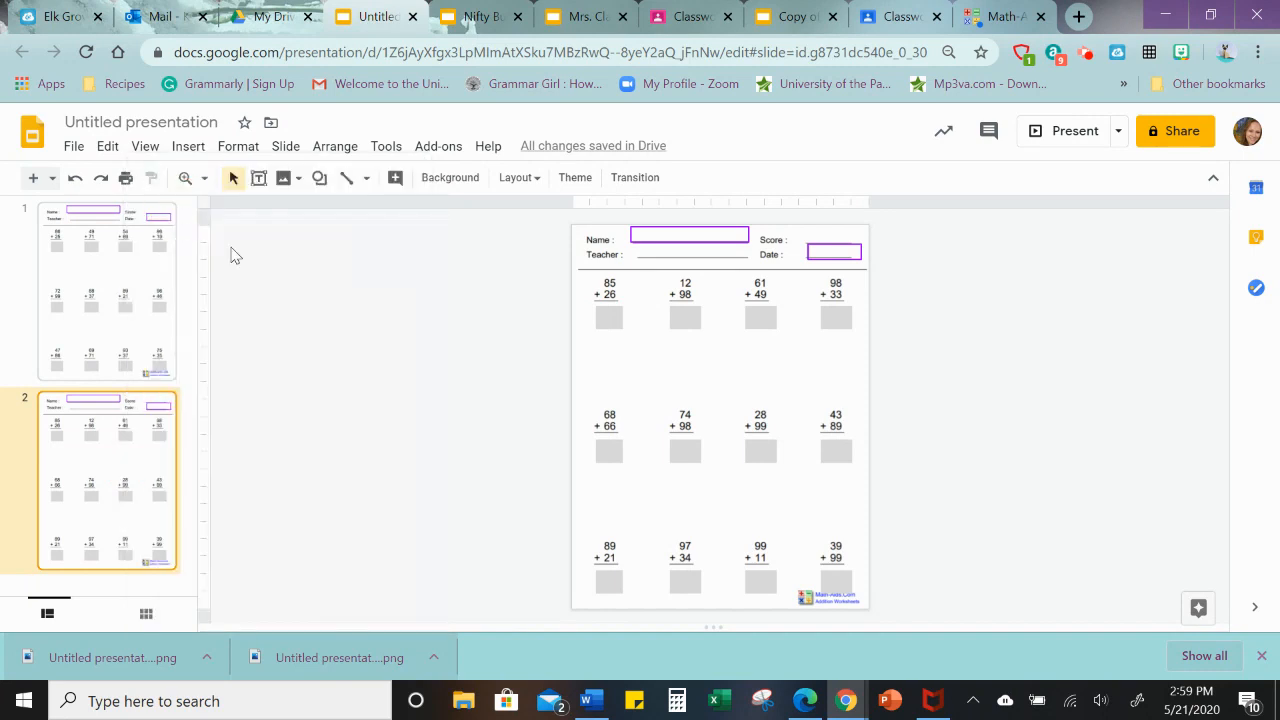
{"action": "left_click", "coordinate": [78, 148]}
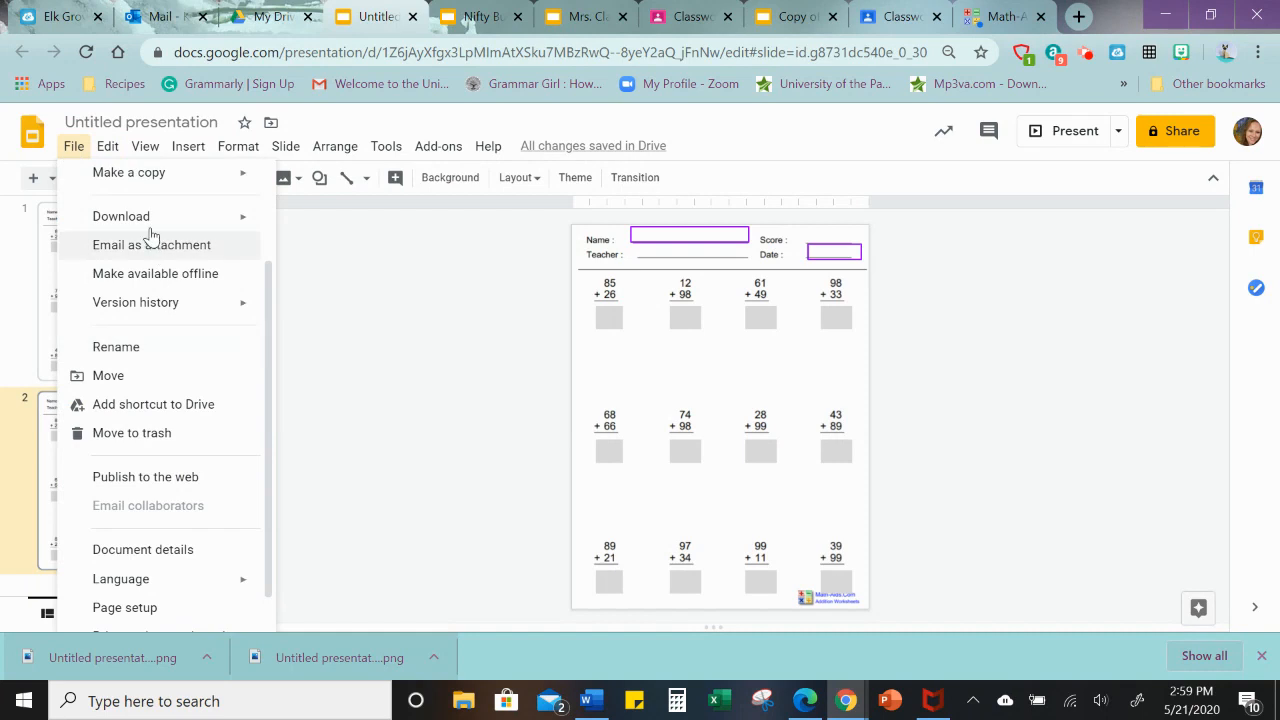
{"action": "left_click_drag", "start_coordinate": [266, 323], "coordinate": [257, 200]}
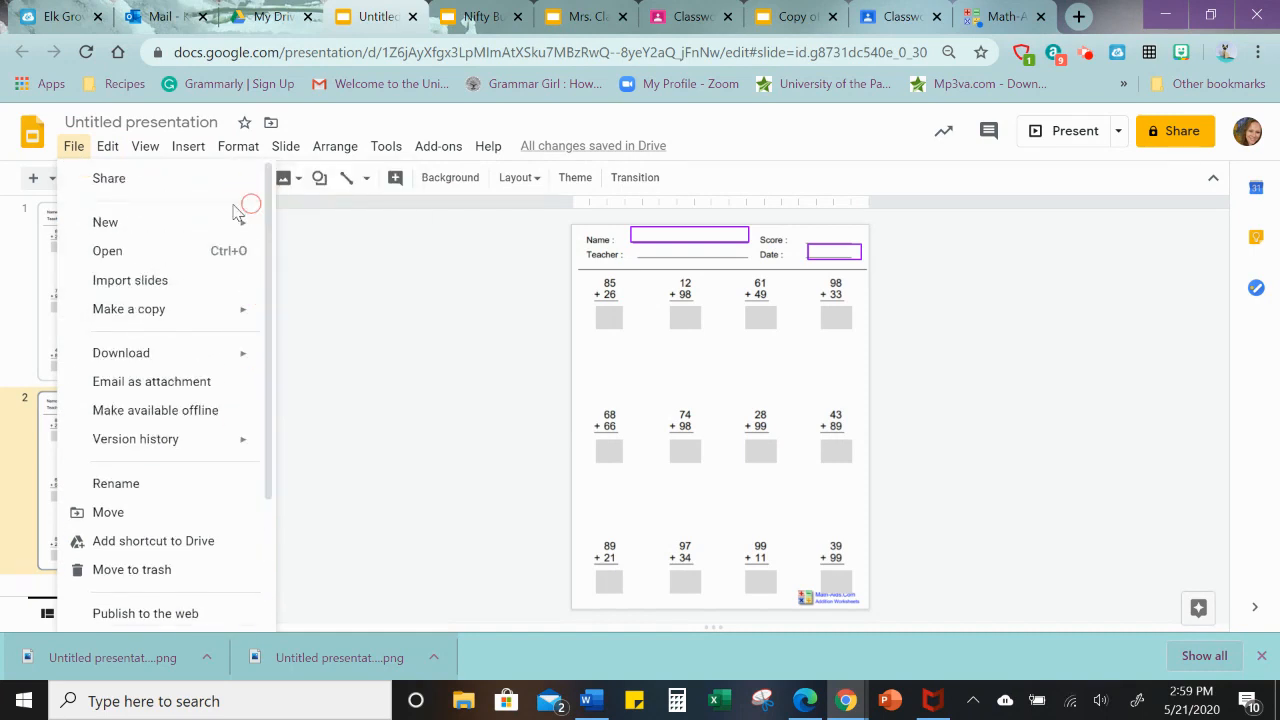
{"action": "mouse_move", "coordinate": [255, 228]}
{"action": "left_click", "coordinate": [310, 230]}
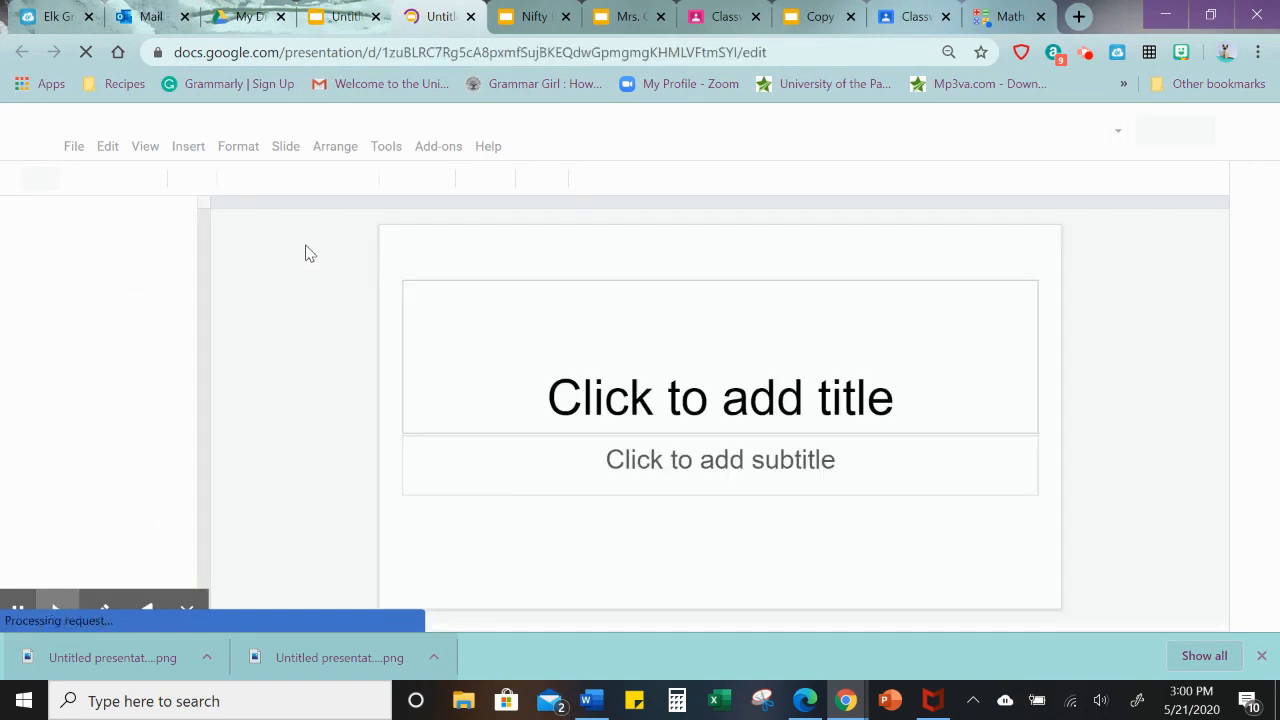
- Set the new presentation's page size to a custom 8.5 × 11 inches
{"action": "left_click", "coordinate": [78, 149]}
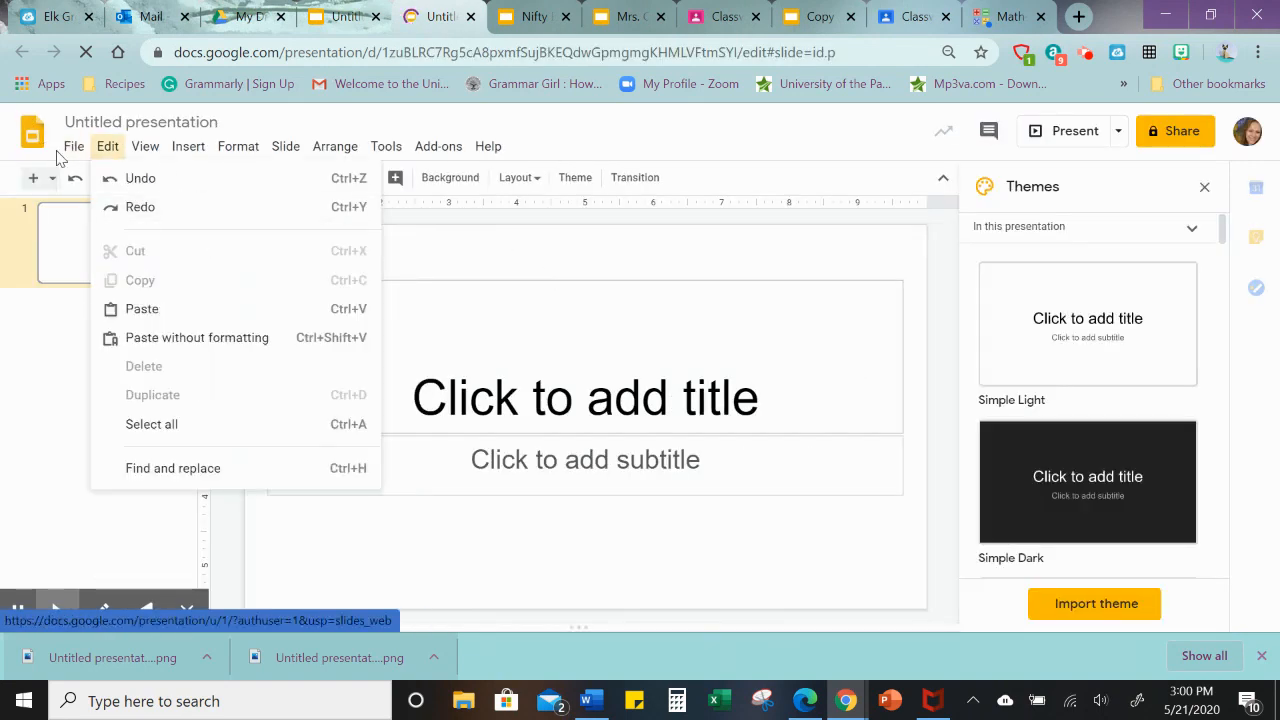
{"action": "left_click", "coordinate": [52, 262]}
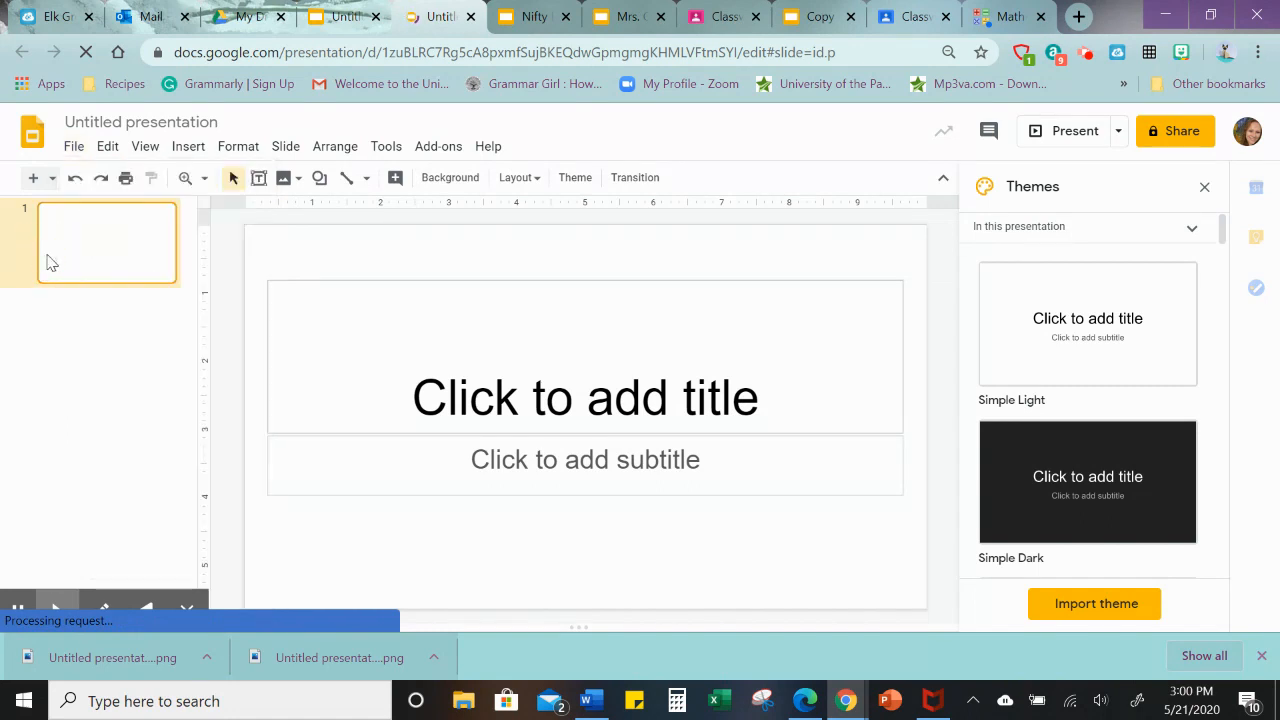
{"action": "left_click", "coordinate": [70, 148]}
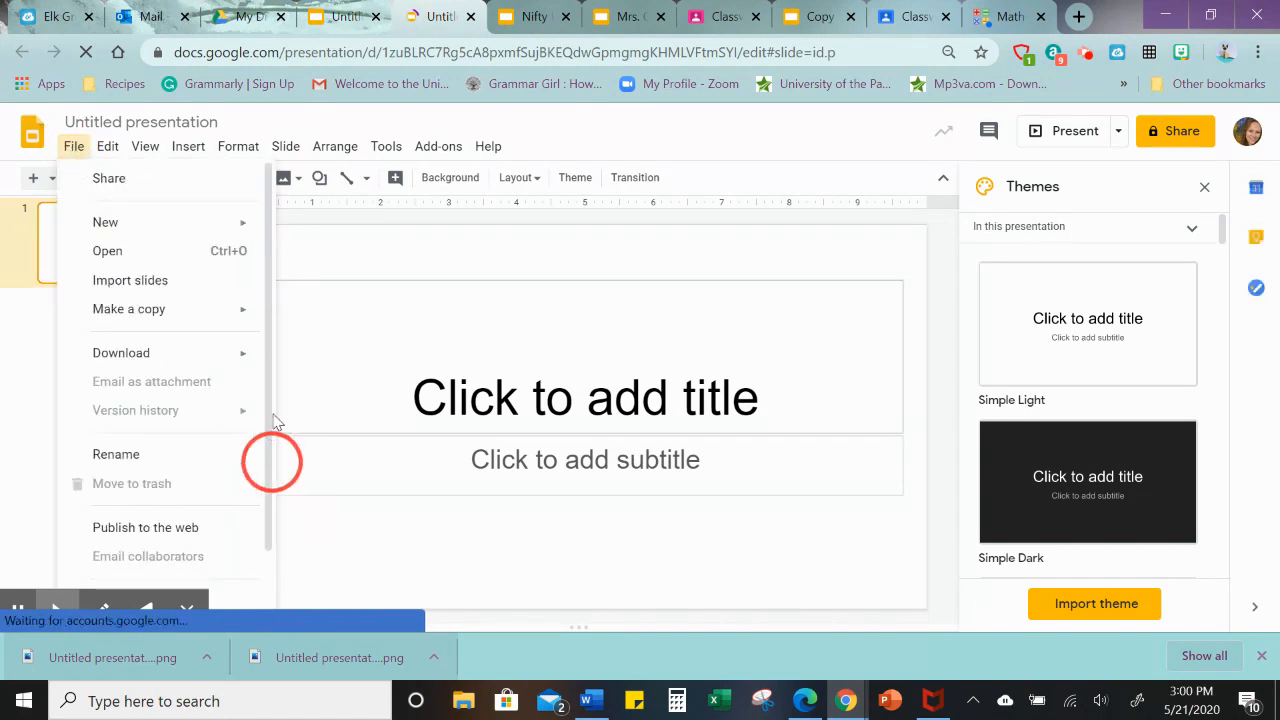
{"action": "left_click_drag", "start_coordinate": [270, 258], "coordinate": [286, 440]}
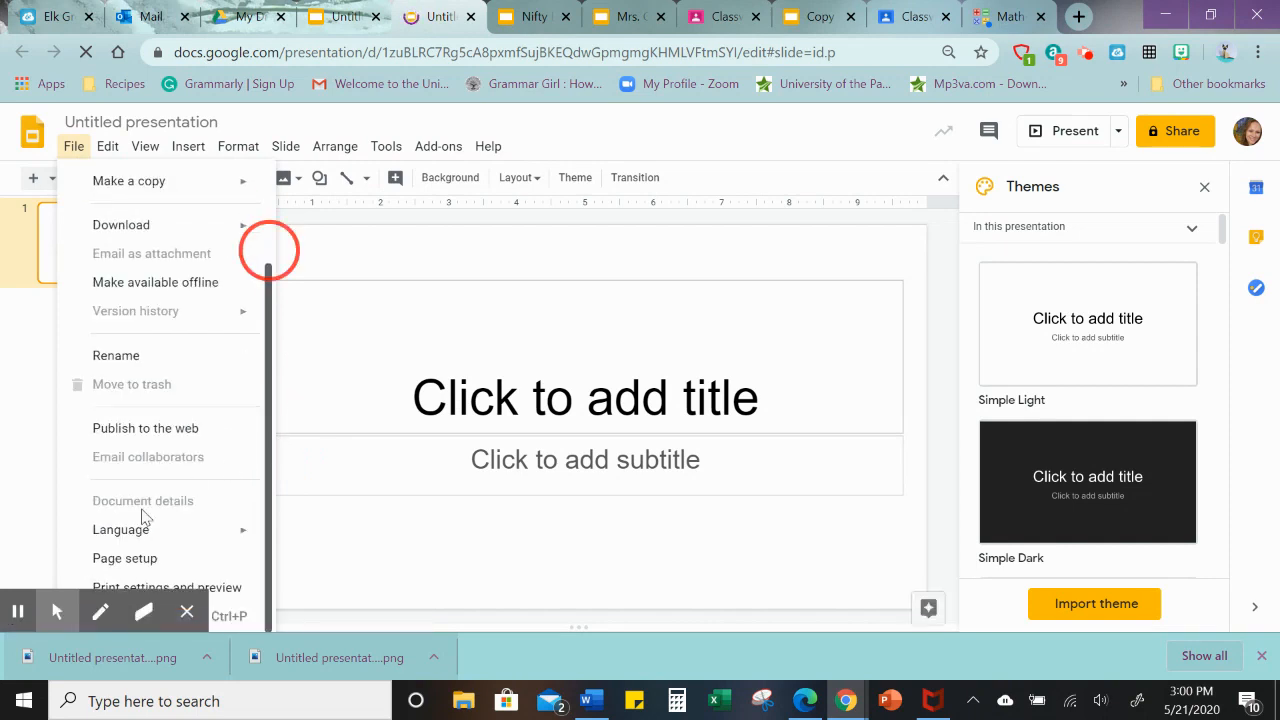
{"action": "left_click", "coordinate": [139, 560]}
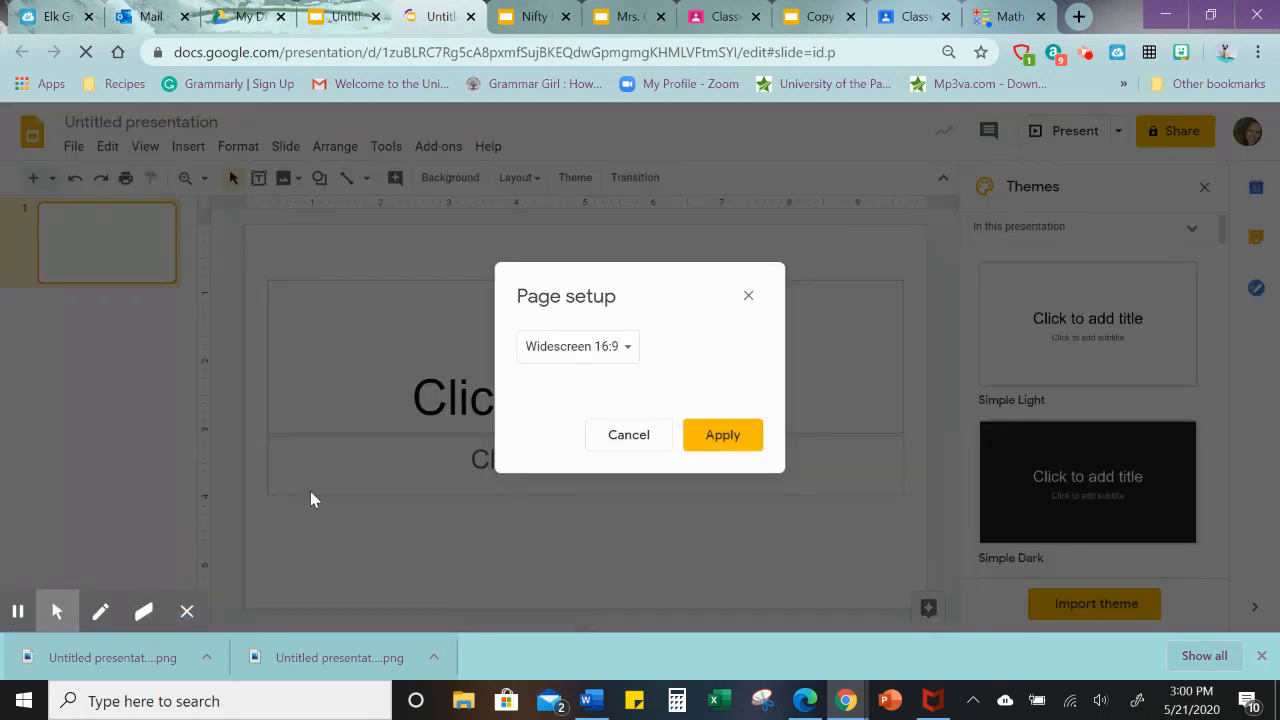
{"action": "left_click", "coordinate": [610, 358]}
{"action": "left_click", "coordinate": [580, 417]}
{"action": "left_click", "coordinate": [557, 392]}
{"action": "double_click", "coordinate": [557, 392]}
{"action": "type", "text": "8.5"}
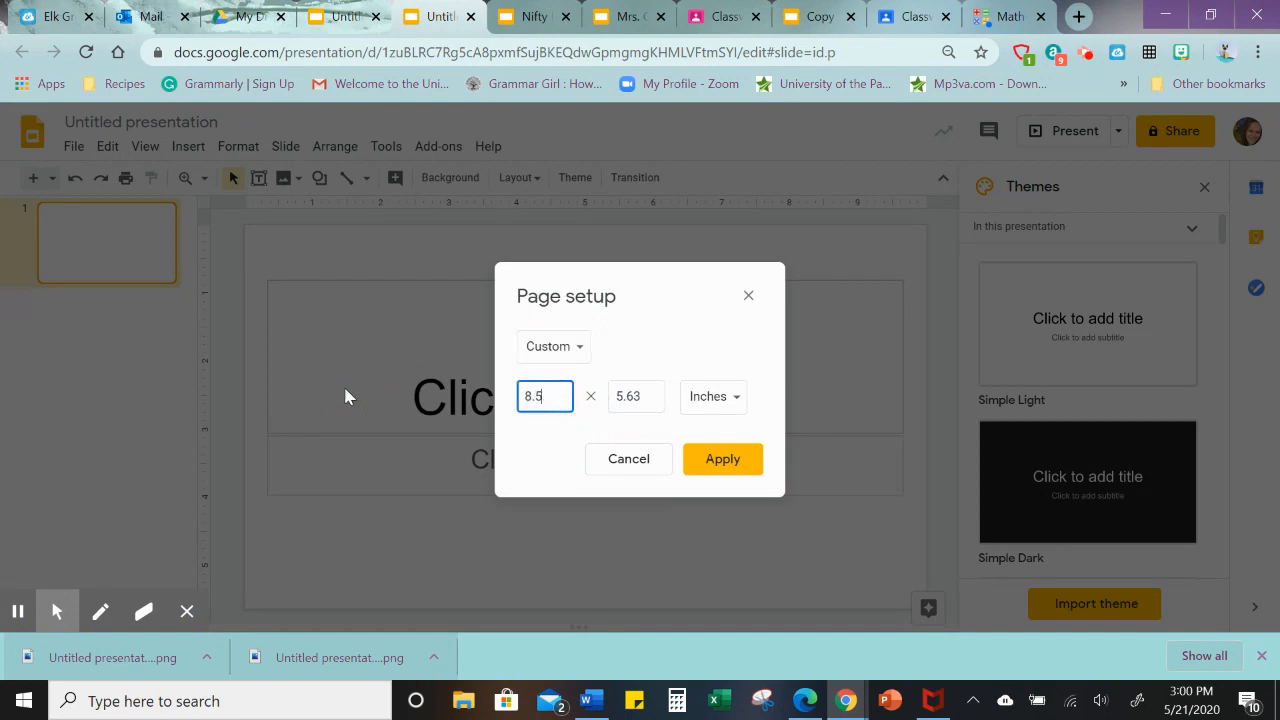
{"action": "key", "text": "Tab"}
{"action": "type", "text": "11"}
{"action": "key", "text": "Tab"}
{"action": "key", "text": "Tab"}
{"action": "key", "text": "Tab"}
{"action": "key", "text": "Return"}
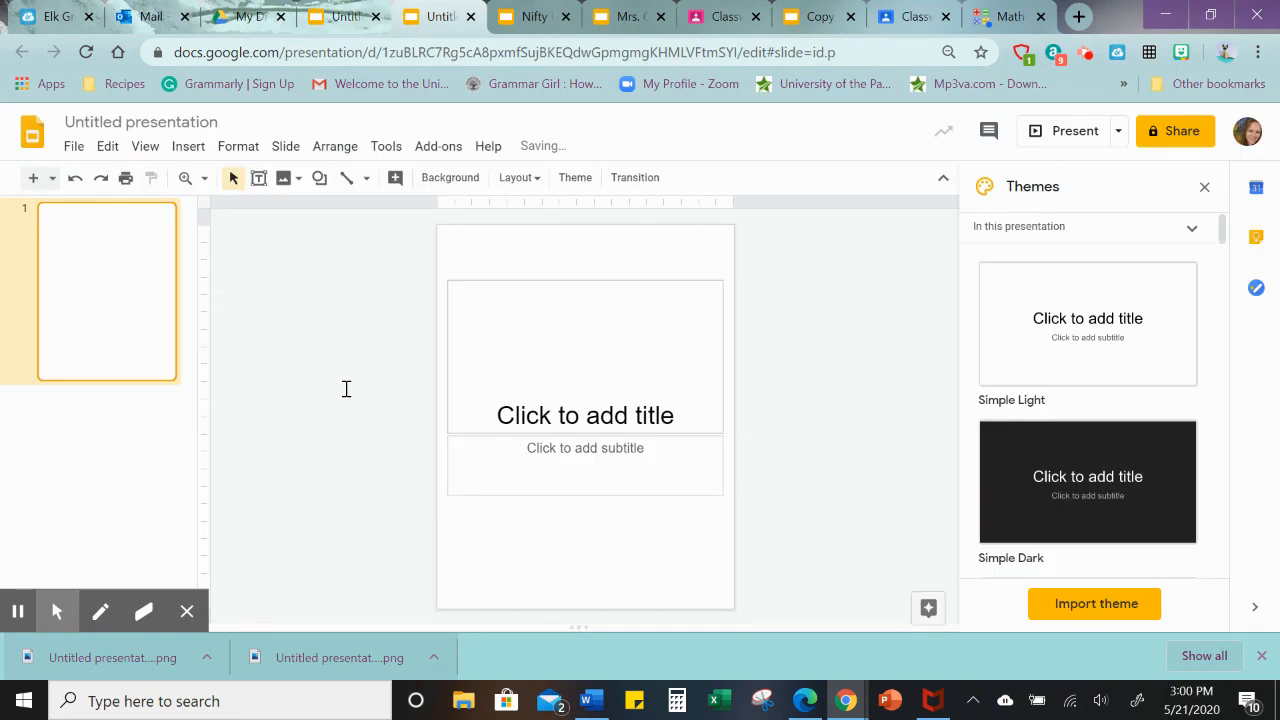
- Delete the title and subtitle placeholders from the blank slide, and set the slide insertion point after slide 1
{"action": "left_click", "coordinate": [1206, 189]}
{"action": "left_click_drag", "start_coordinate": [615, 258], "coordinate": [755, 603]}
{"action": "key", "text": "Delete"}
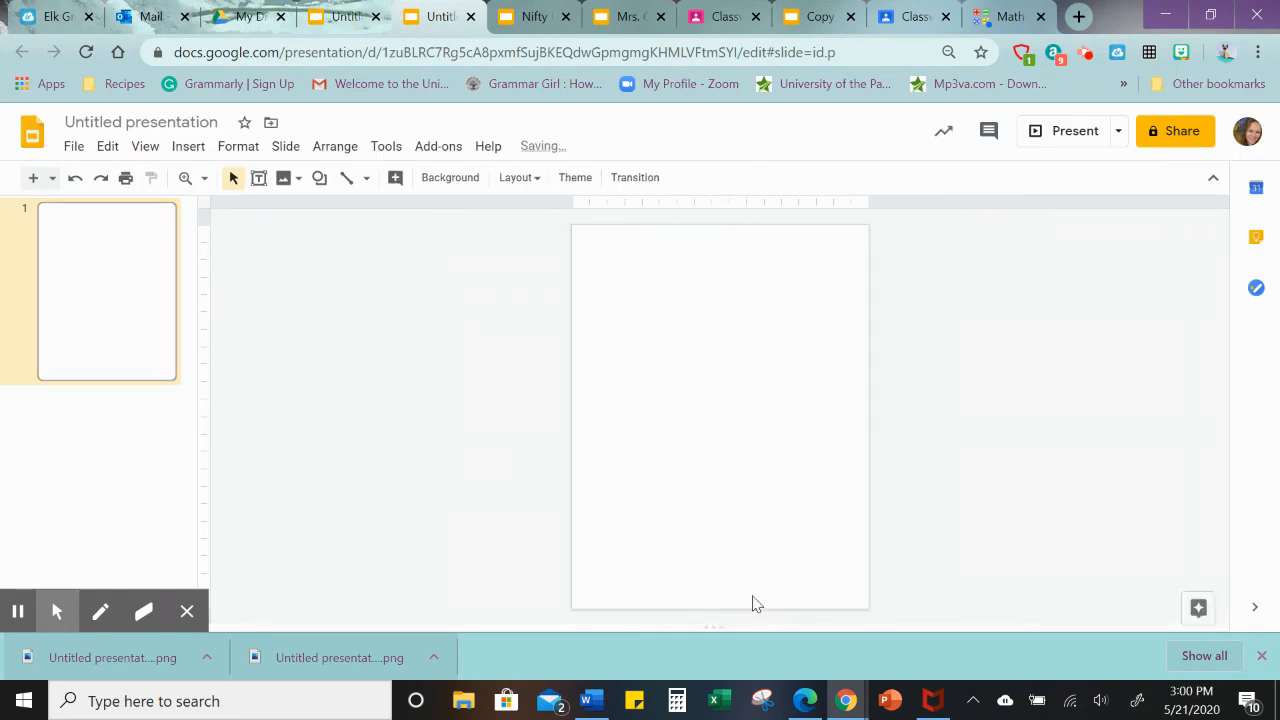
{"action": "left_click", "coordinate": [165, 430]}
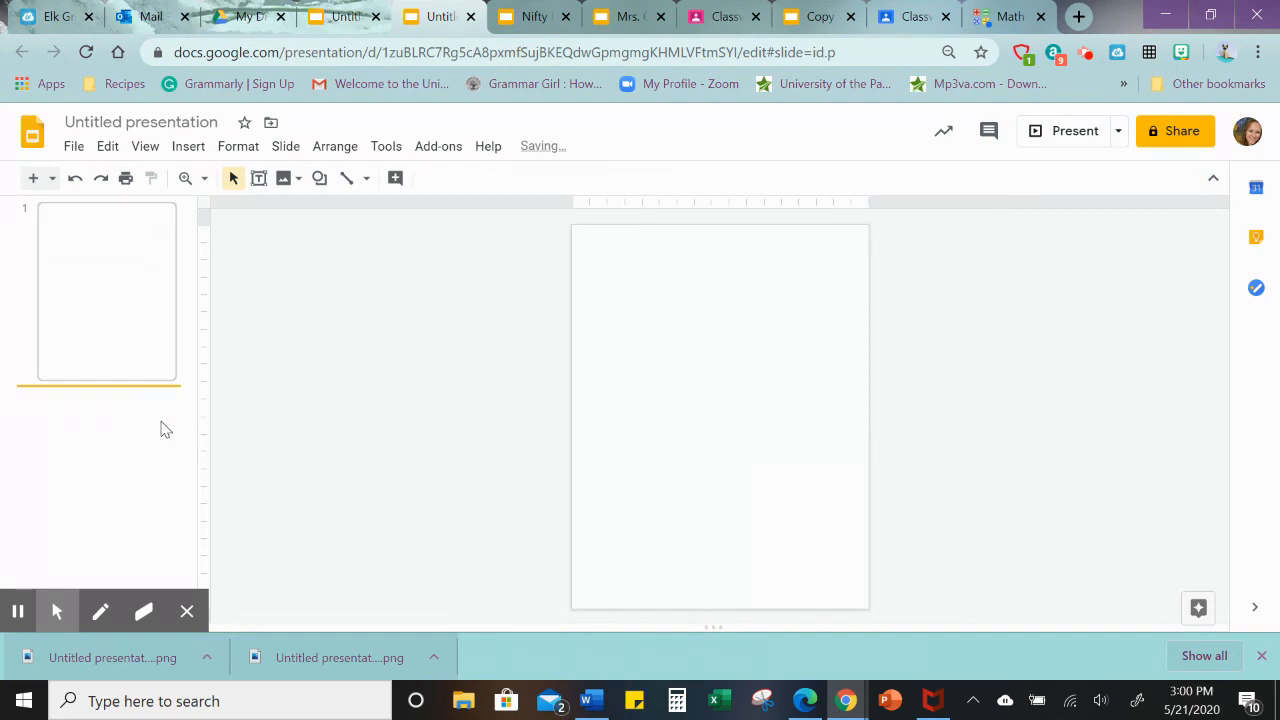